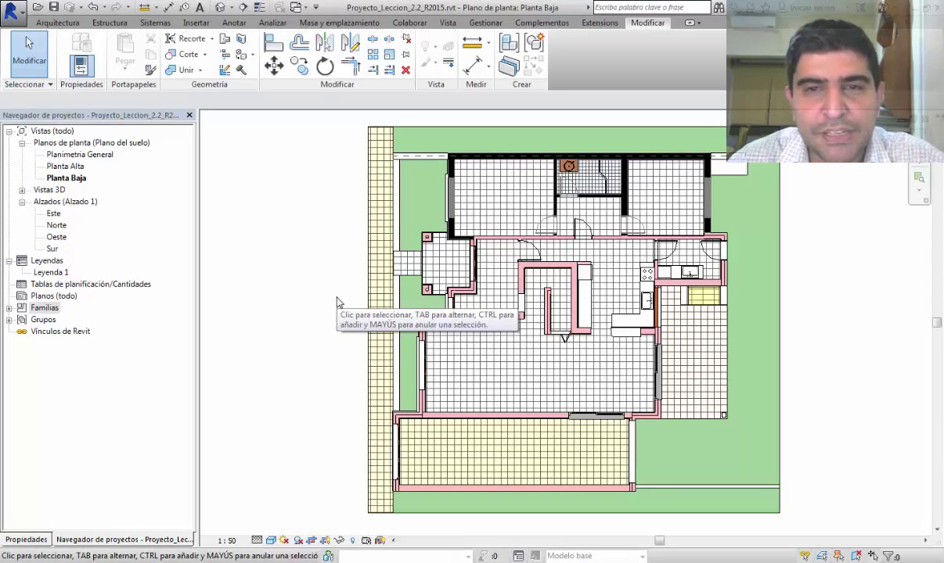
# Create a new family from the template Elemento de detalle métrico.rft
pyautogui.click(10, 13)
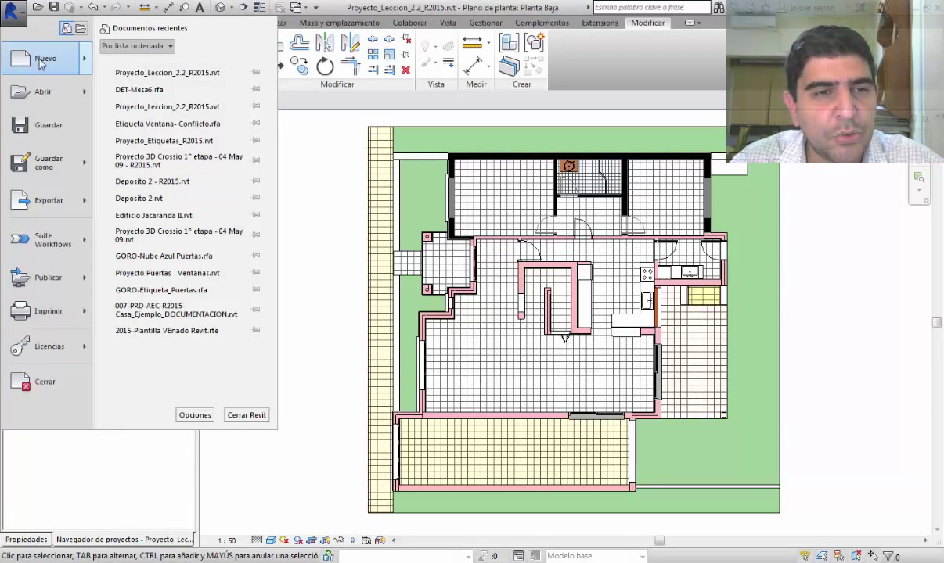
pyautogui.moveTo(39, 61)
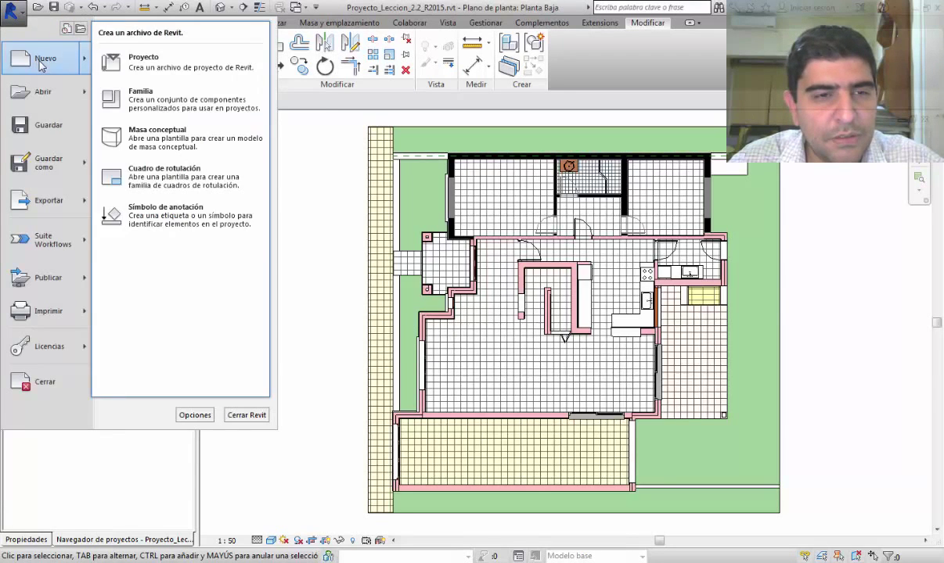
pyautogui.click(158, 96)
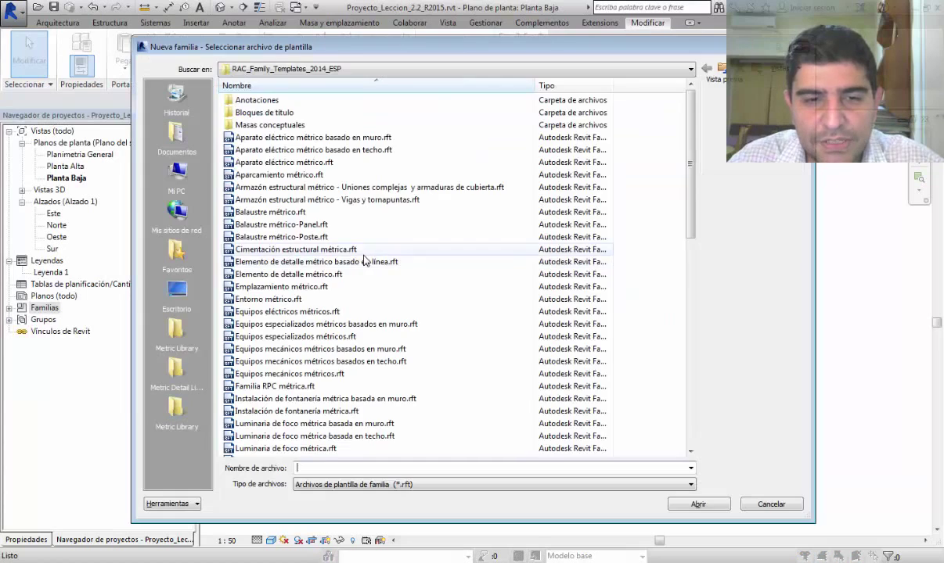
pyautogui.click(269, 274)
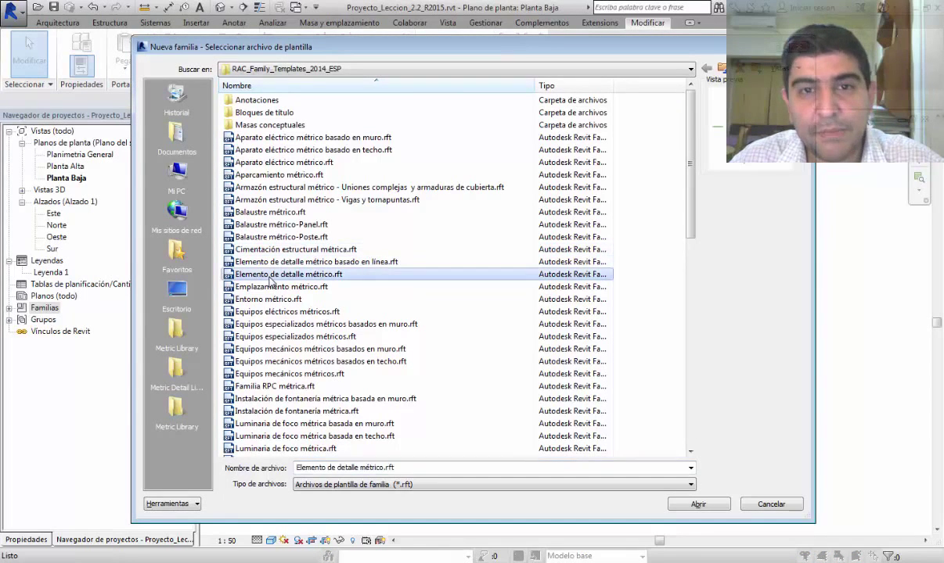
pyautogui.click(697, 504)
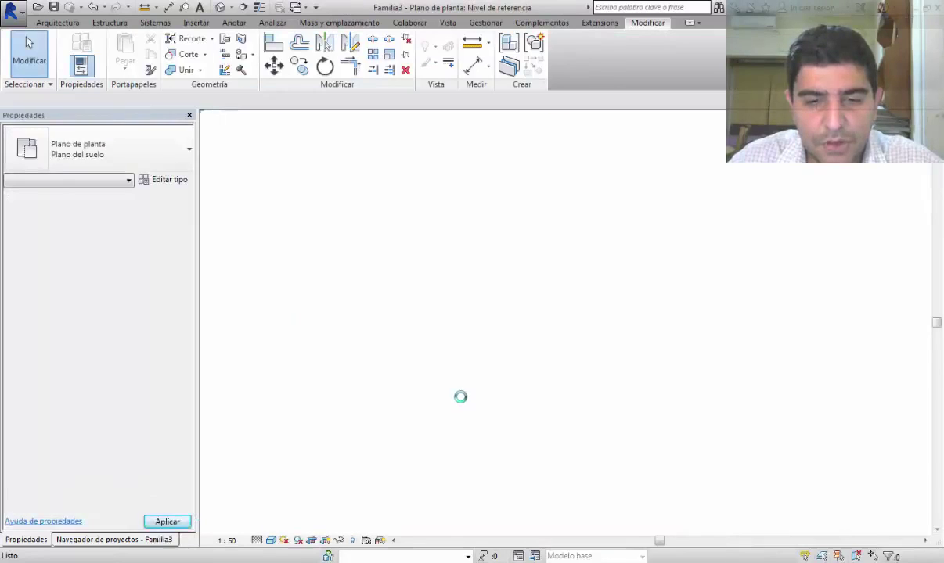
# Switch to the Leccion 2.2 folder in Windows Explorer, look over its DWG files, and return to Revit
pyautogui.click(143, 560)
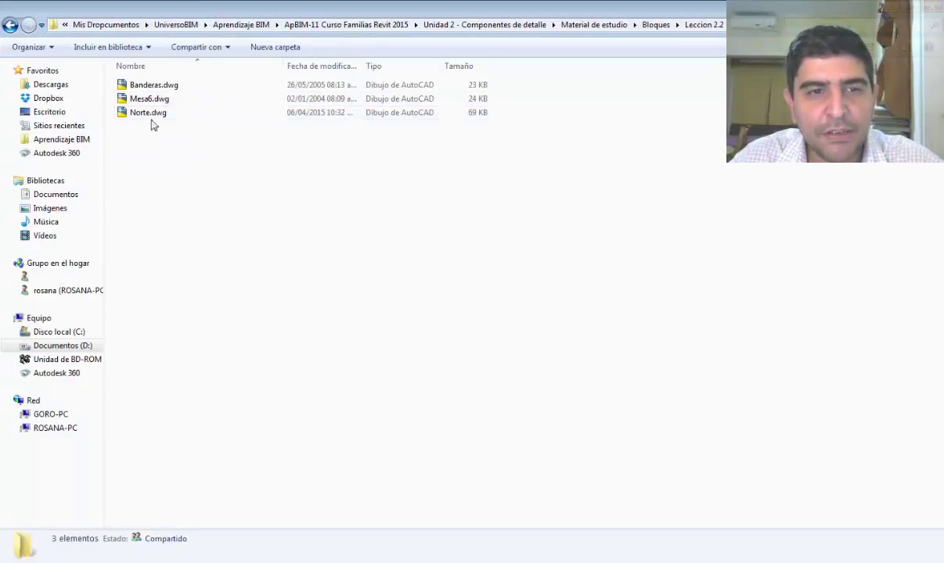
pyautogui.click(158, 99)
pyautogui.click(172, 137)
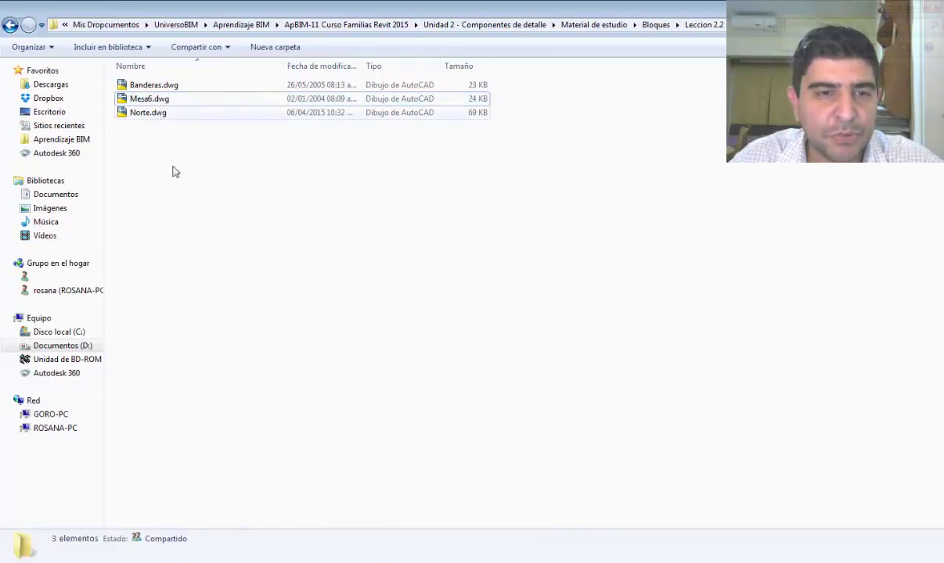
pyautogui.click(246, 561)
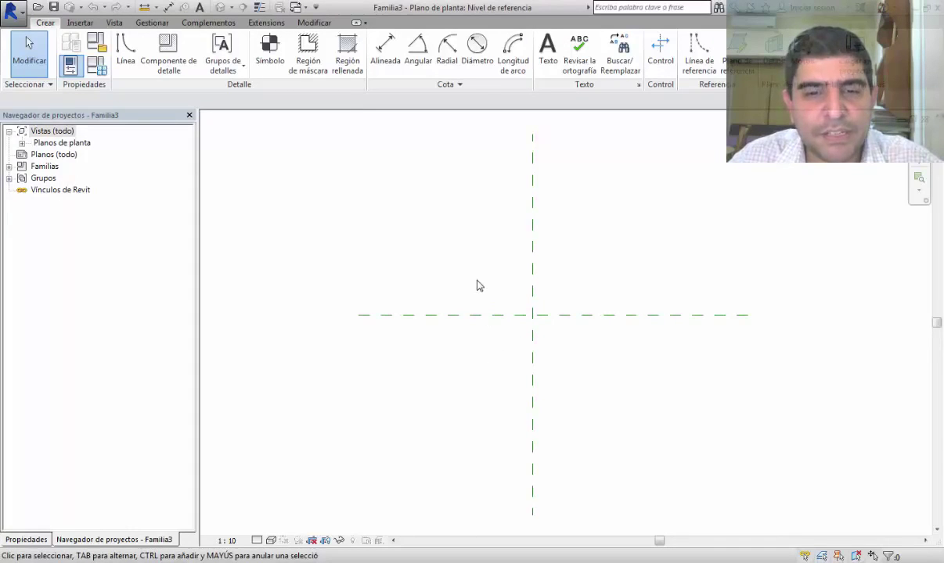
# Import the CAD file Mesa6.dwg in metres (metro), positioned Automático - Origen a origen on Nivel de referencia
pyautogui.click(86, 24)
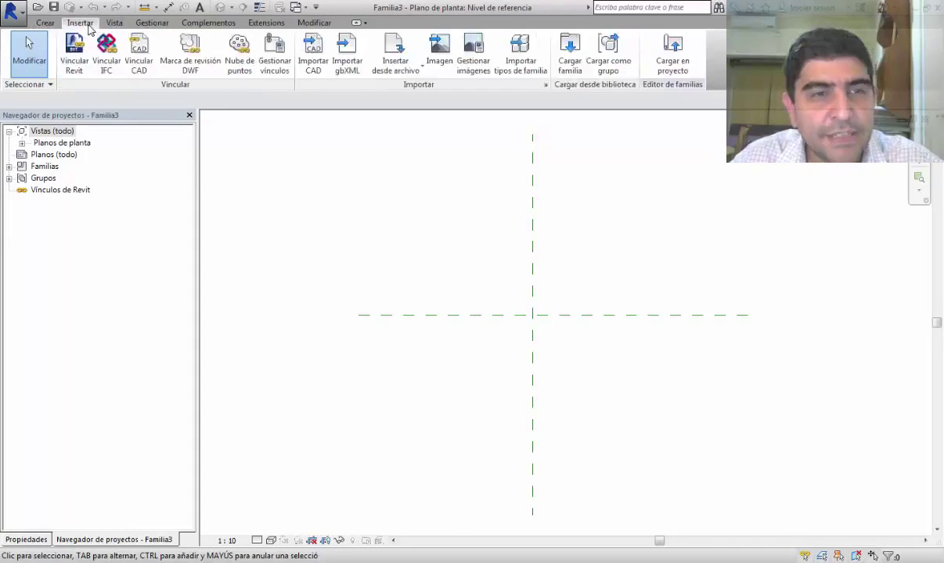
pyautogui.click(313, 60)
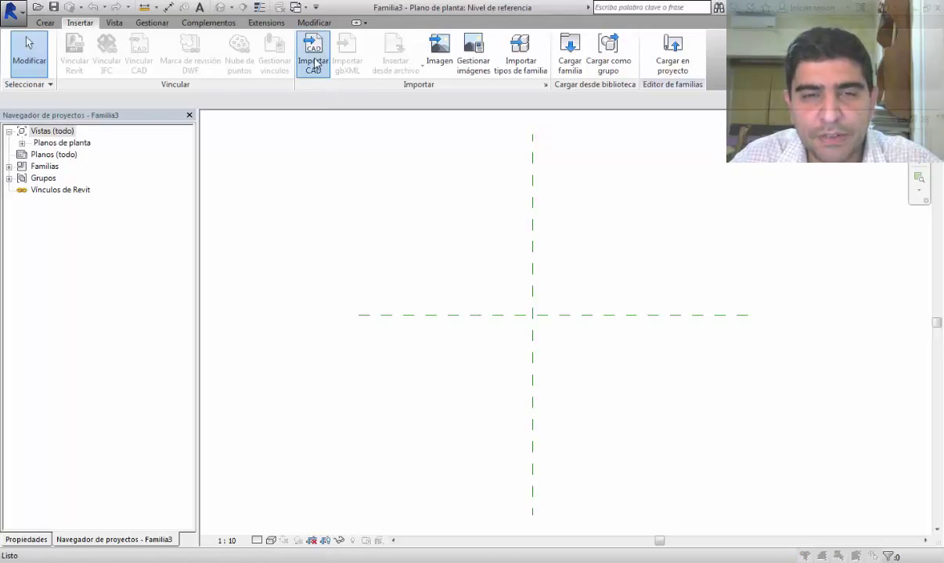
pyautogui.click(313, 61)
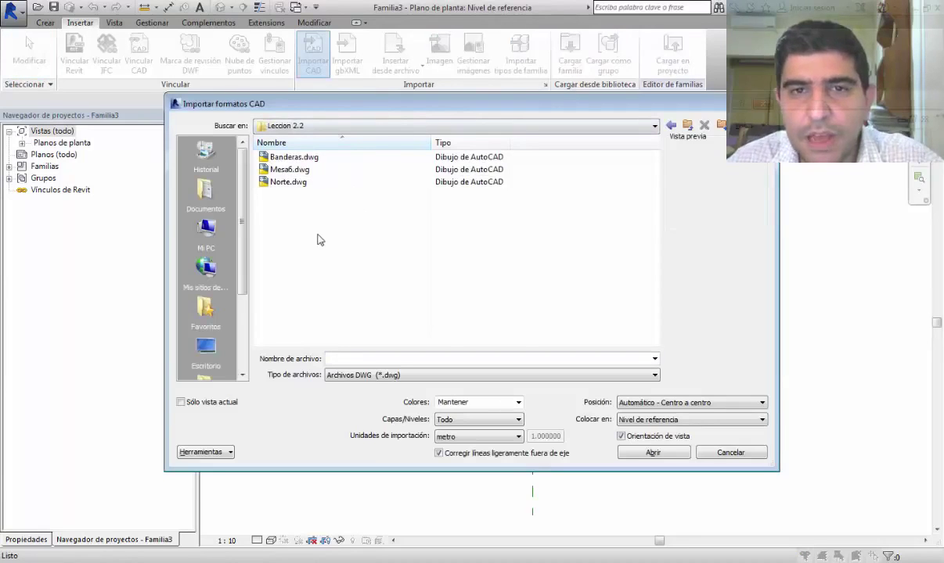
pyautogui.click(290, 174)
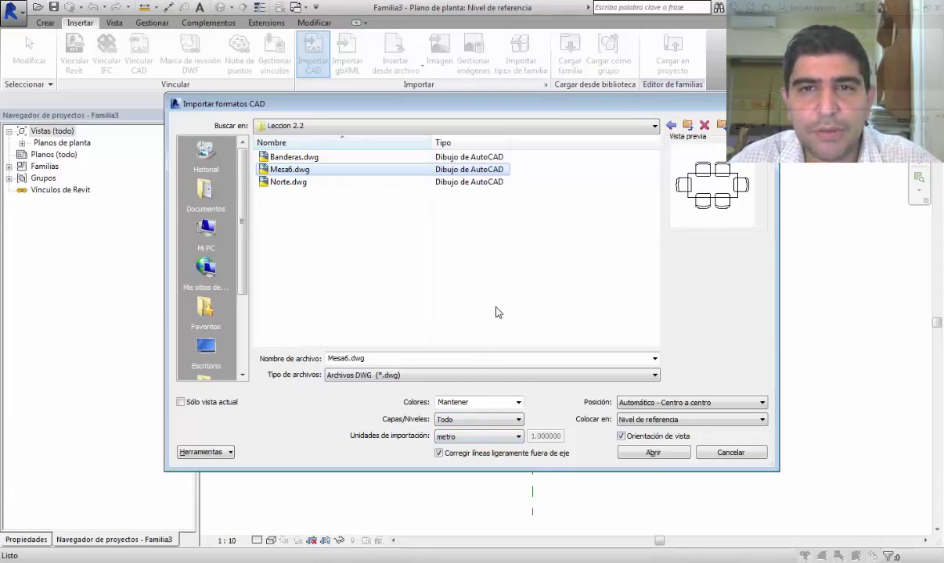
pyautogui.click(466, 440)
pyautogui.click(460, 443)
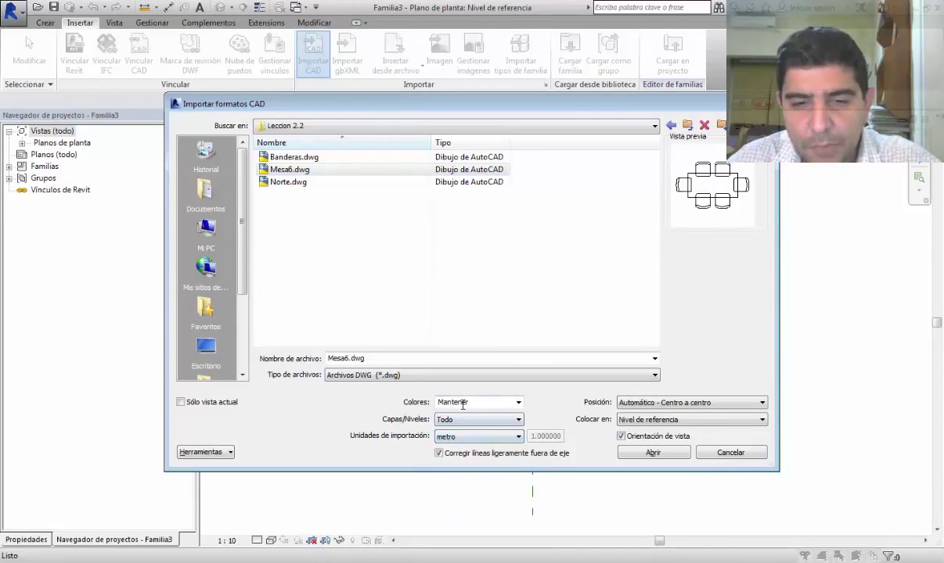
pyautogui.click(626, 404)
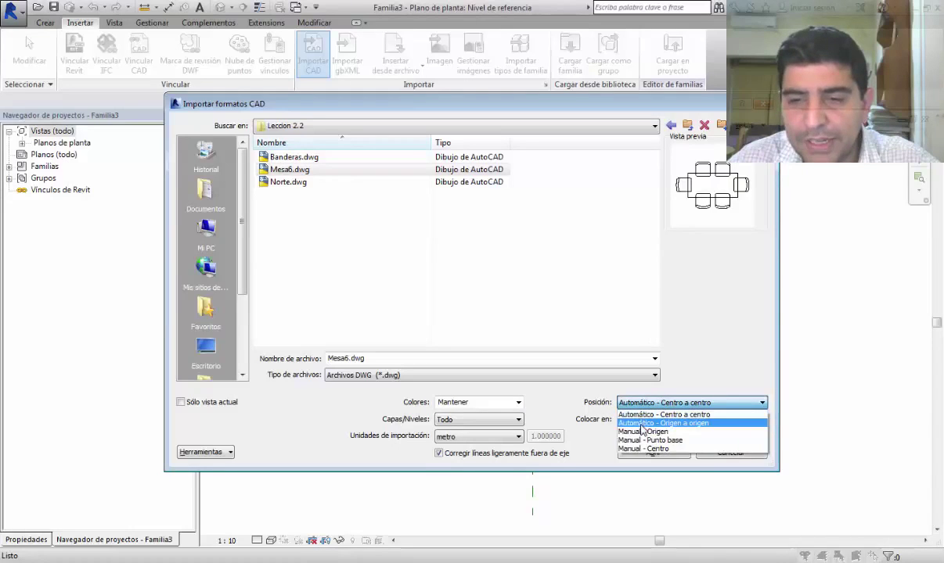
pyautogui.click(642, 424)
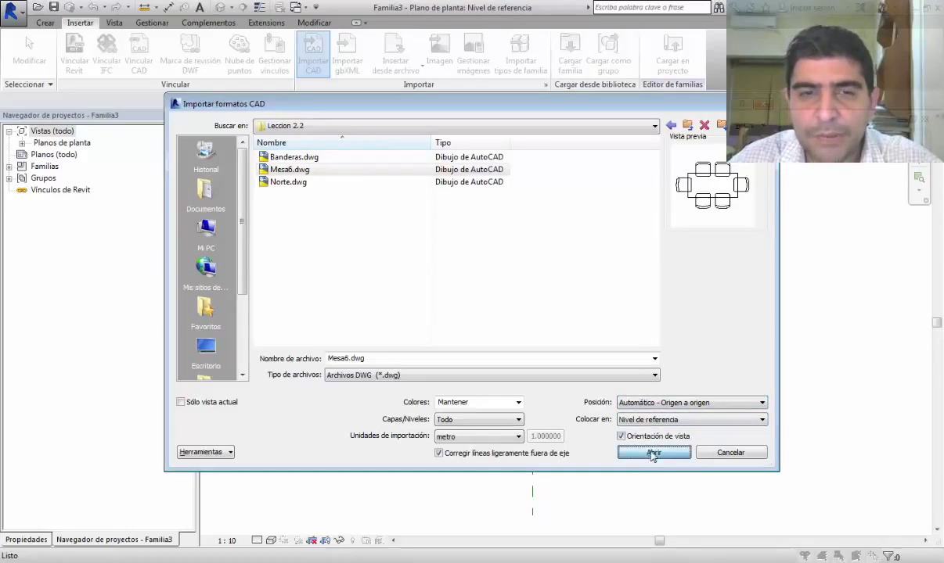
pyautogui.click(653, 452)
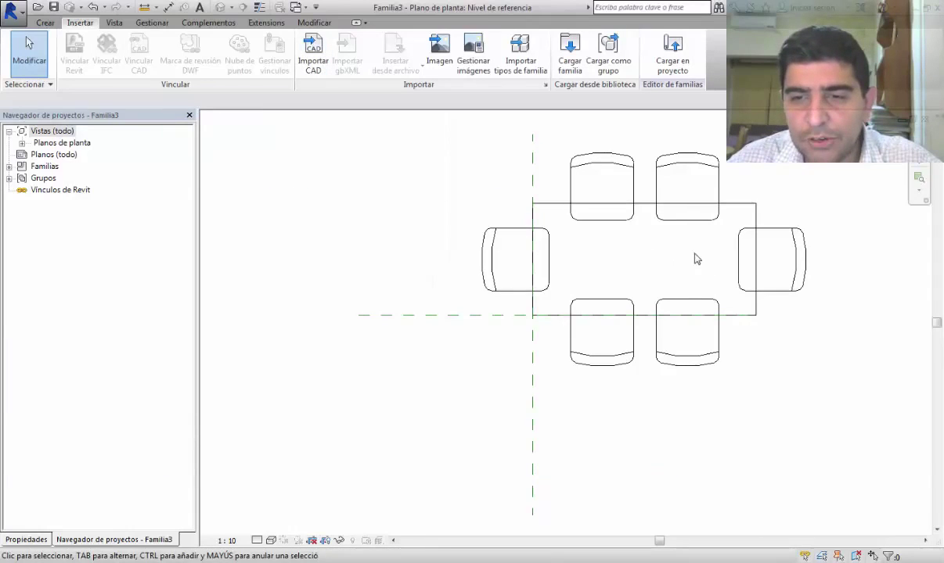
# Explode the imported table-and-chairs drawing into separate editable lines
pyautogui.scroll(-1, 655, 293)
pyautogui.moveTo(655, 293); pyautogui.dragTo(638, 280, button='middle')
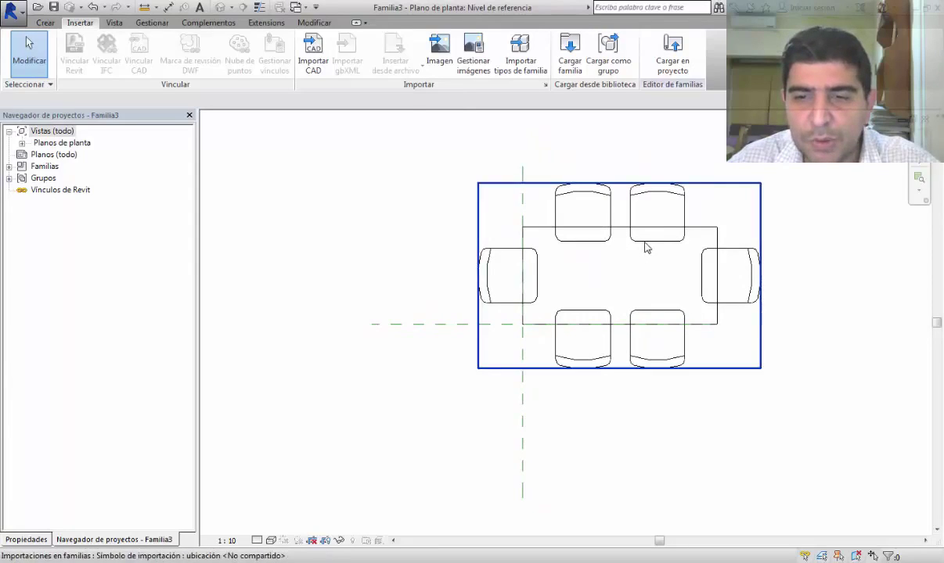
pyautogui.click(645, 247)
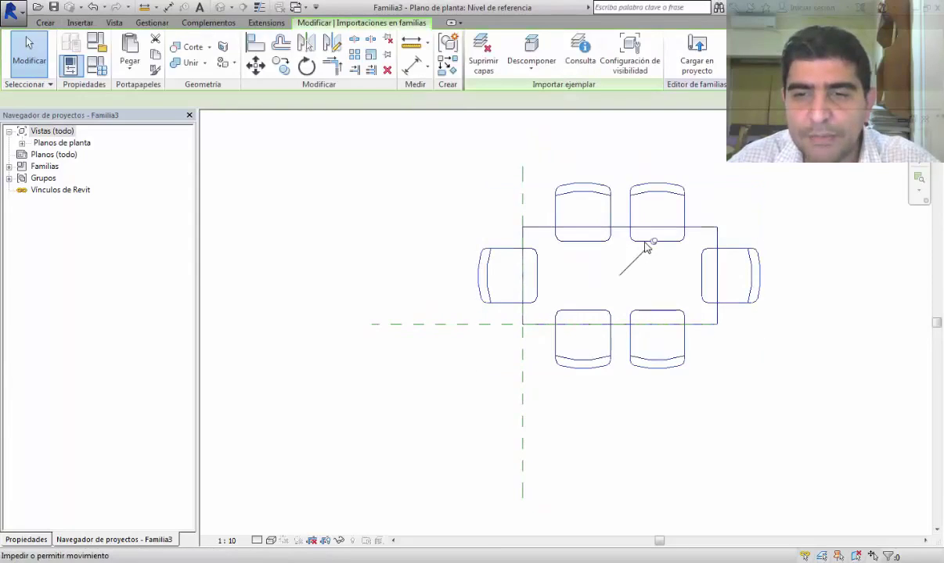
pyautogui.click(742, 177)
pyautogui.click(680, 201)
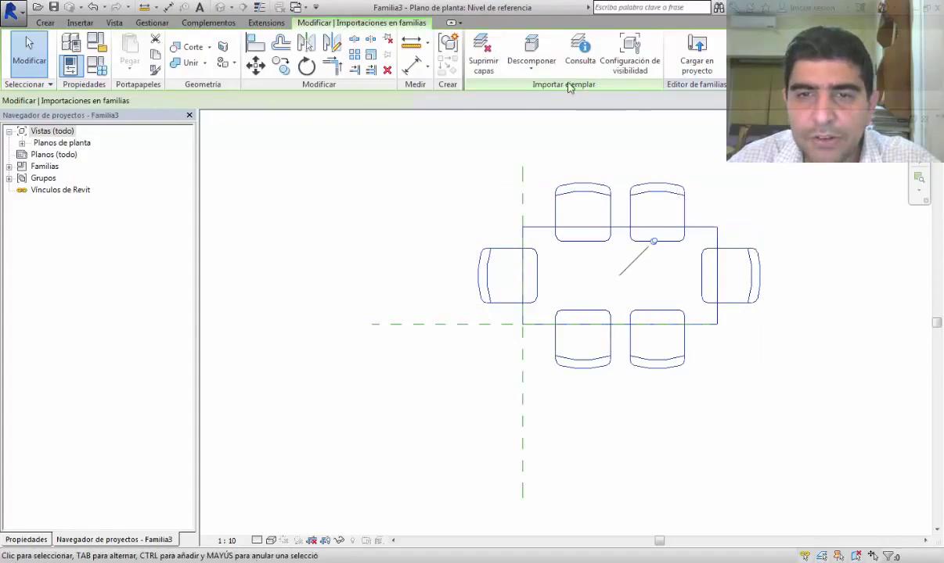
pyautogui.click(531, 56)
pyautogui.click(532, 119)
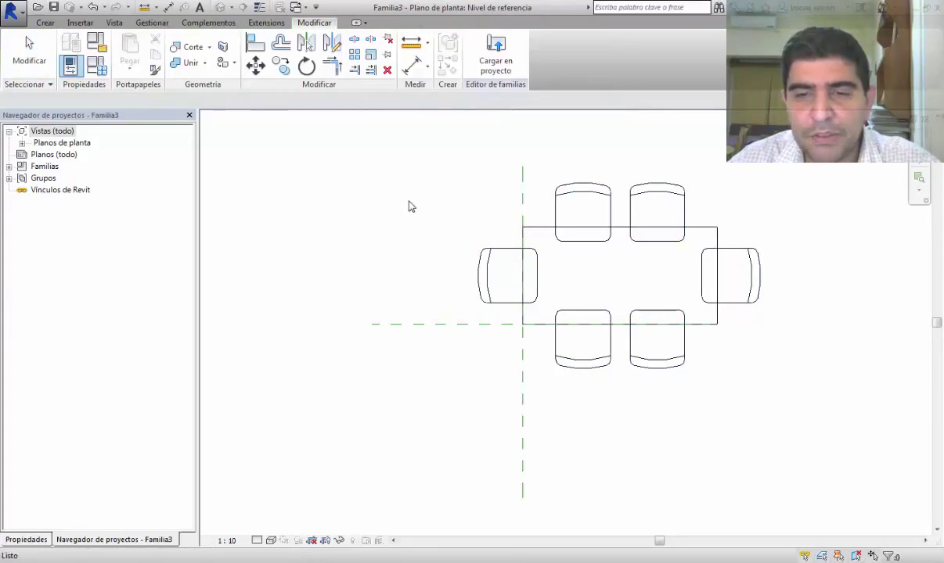
# Save the family as Mesa6 in the Leccion 2.2 folder
pyautogui.moveTo(414, 207); pyautogui.dragTo(410, 207, button='middle')
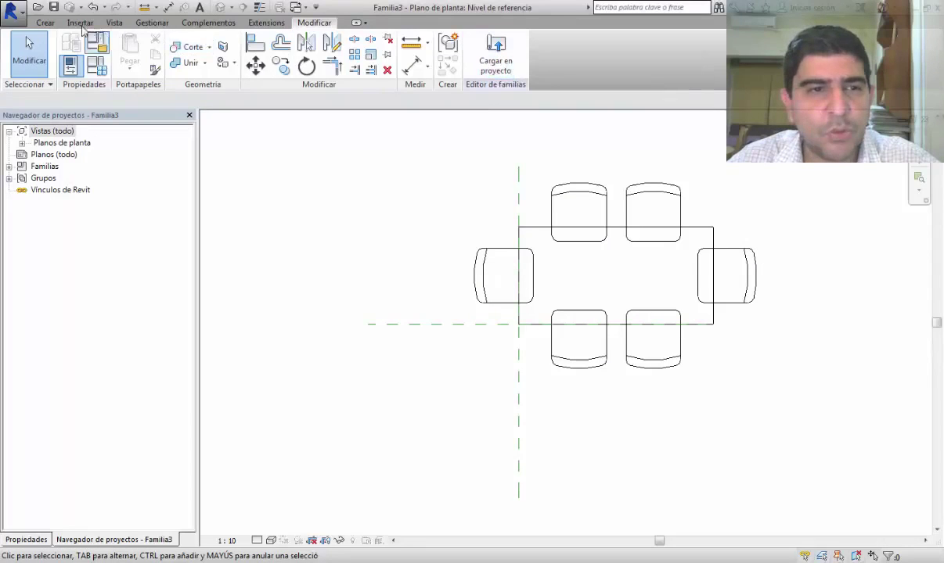
pyautogui.click(53, 8)
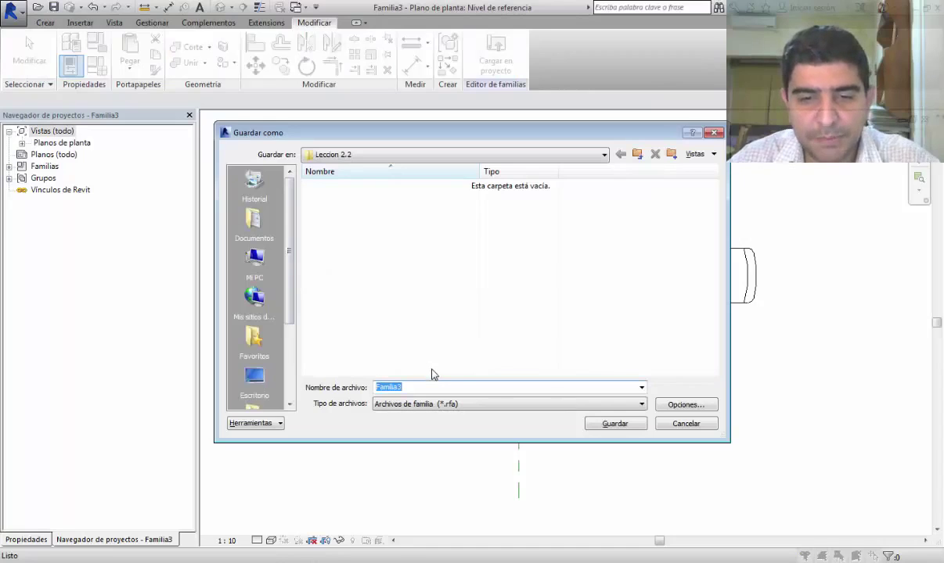
pyautogui.write('Mesa')
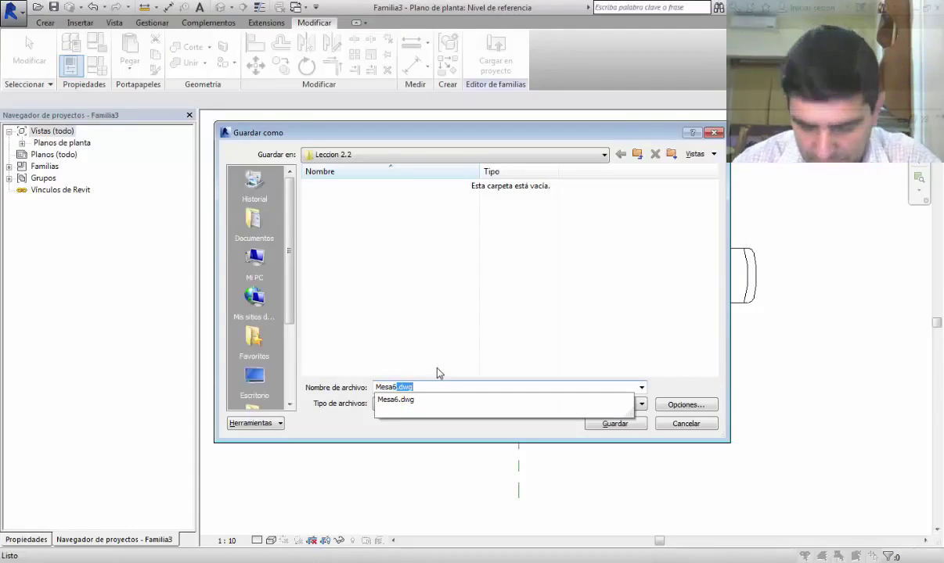
pyautogui.press('Delete')
pyautogui.click(670, 385)
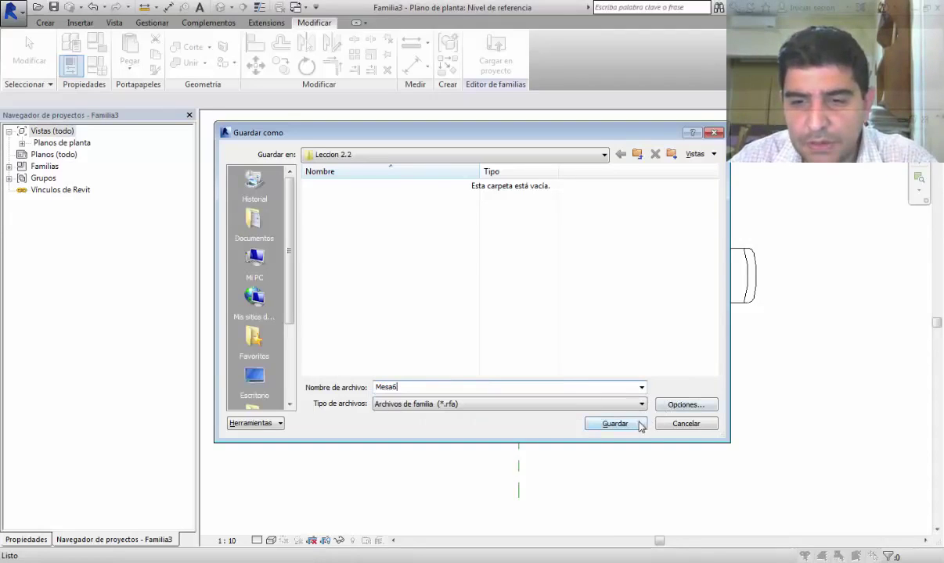
pyautogui.click(638, 424)
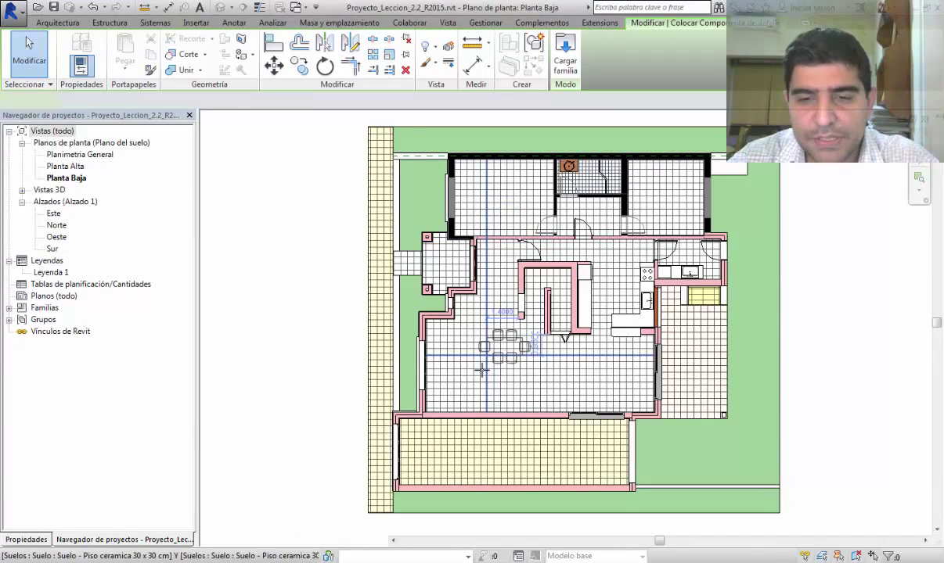
# Place one Mesa6 detail component in the large tiled room of the Planta Baja plan, near the window wall, and end placement
pyautogui.scroll(4, 462, 364)
pyautogui.scroll(2, 460, 367)
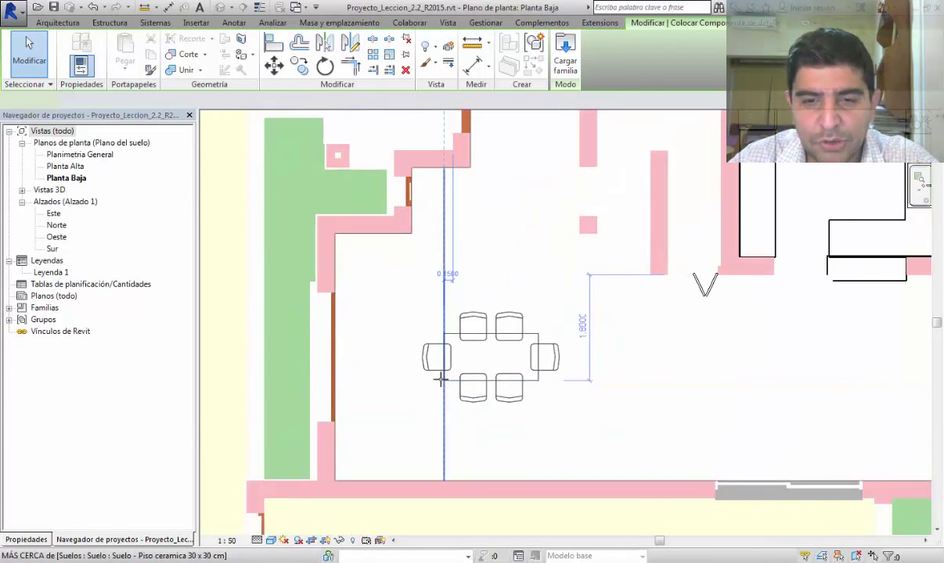
pyautogui.click(441, 381)
pyautogui.click(35, 51)
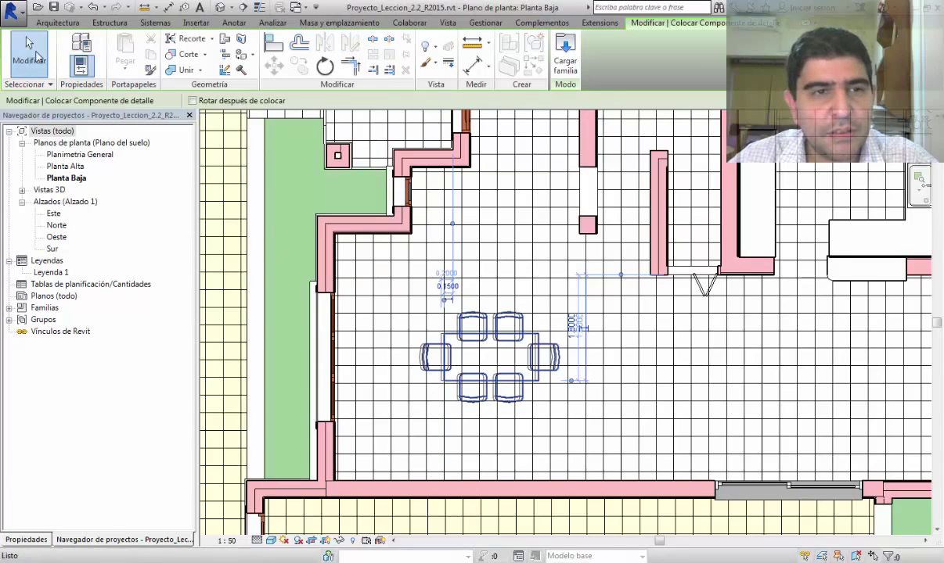
# Inspect the line display of the placed Mesa6 component and open its family for editing
pyautogui.scroll(3, 473, 379)
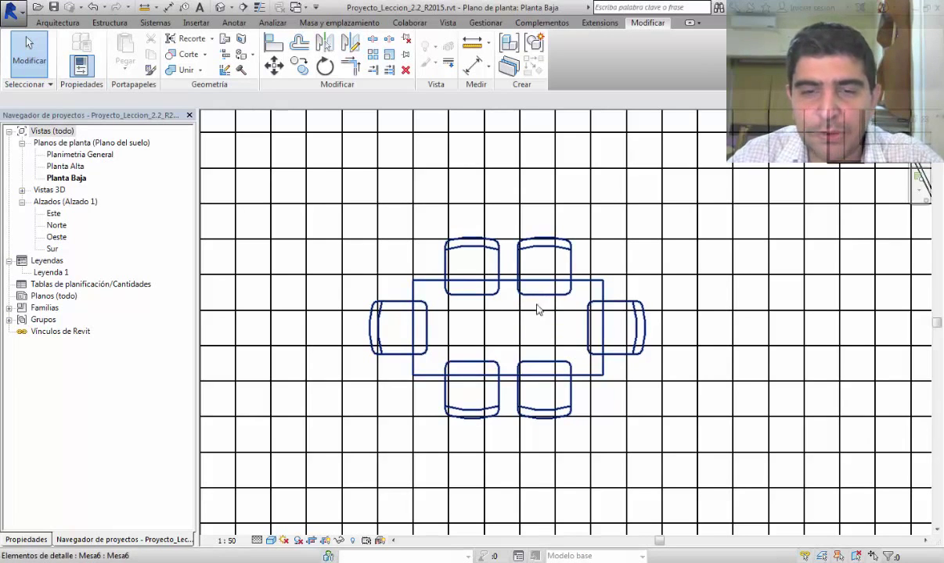
pyautogui.scroll(-3, 547, 350)
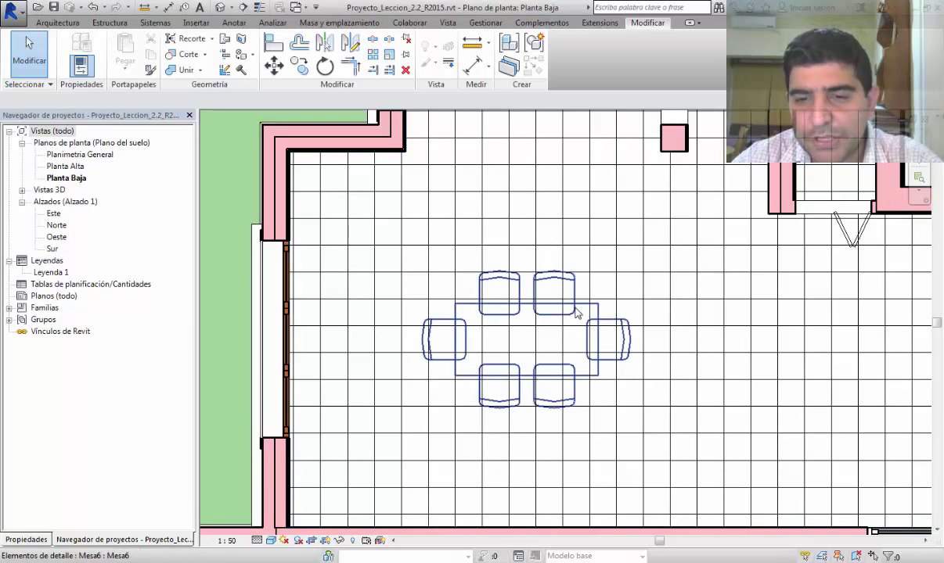
pyautogui.doubleClick(578, 308)
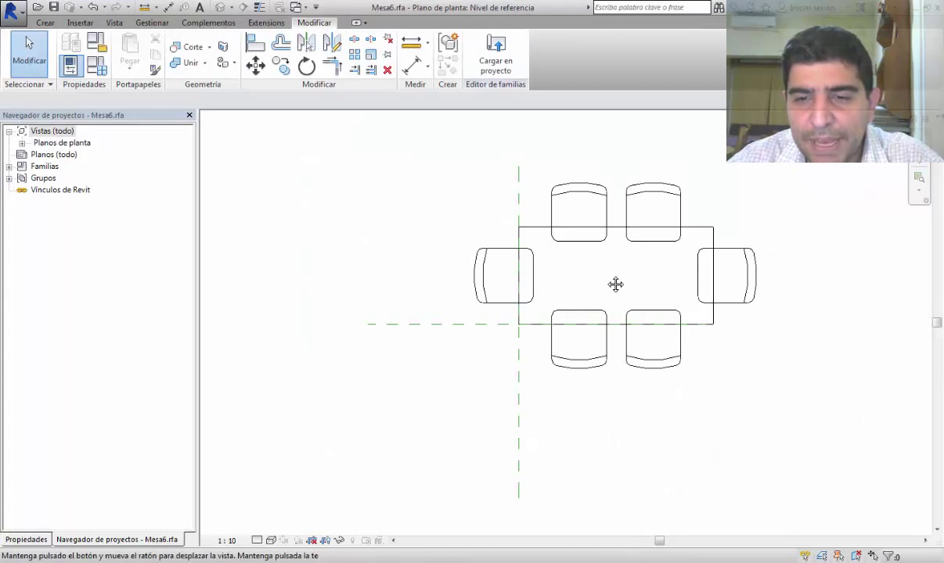
# Cut the four-line chain forming the rectangular tabletop to the clipboard, leaving the chairs in place
pyautogui.scroll(2, 615, 282)
pyautogui.moveTo(606, 275); pyautogui.dragTo(606, 286, button='middle')
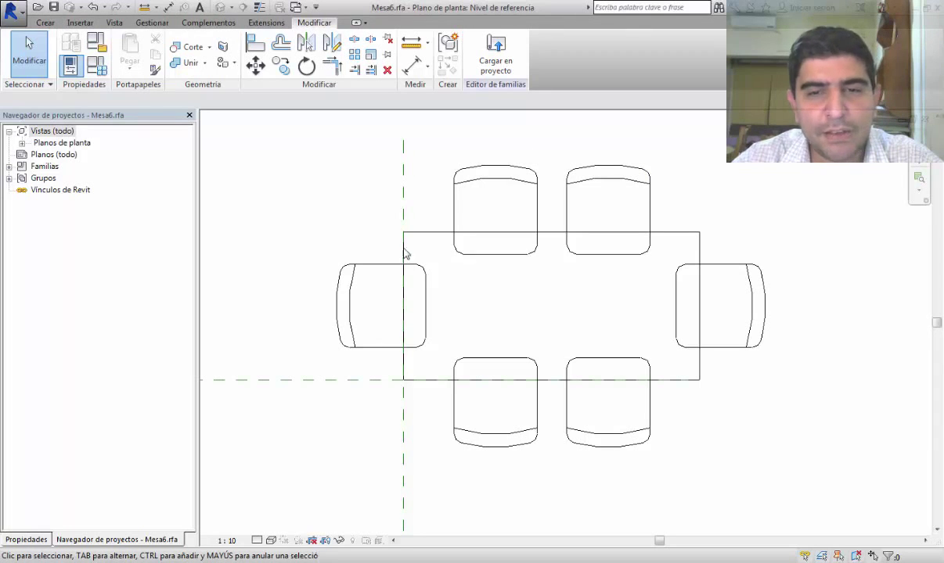
pyautogui.press('Tab')
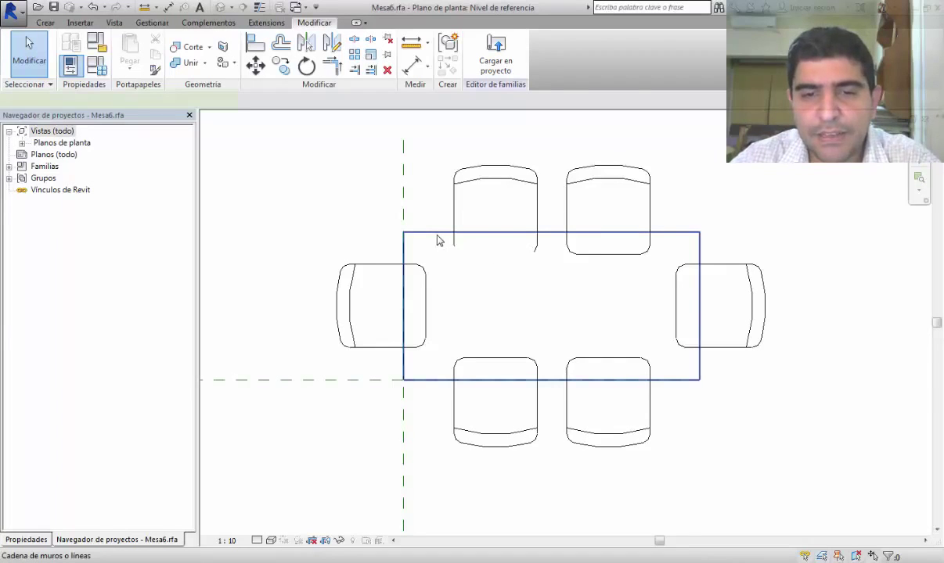
pyautogui.click(444, 240)
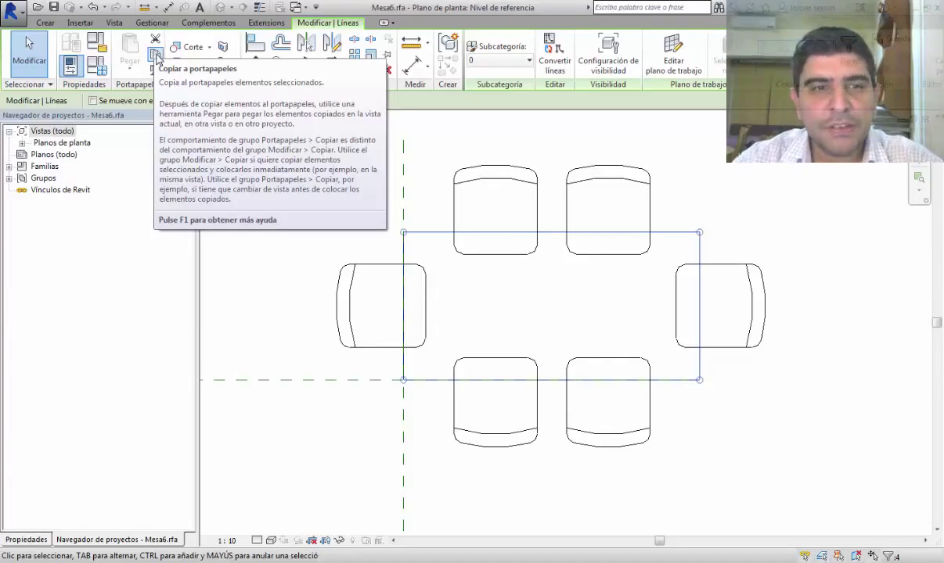
pyautogui.click(268, 183)
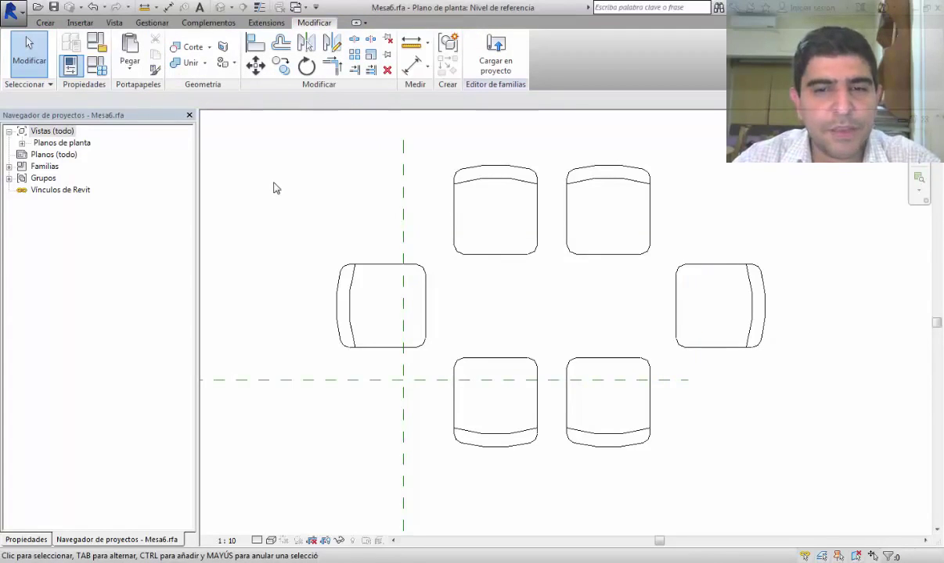
# Create an object style subcategory named Lineas Marrones under Elementos de detalle
pyautogui.click(151, 25)
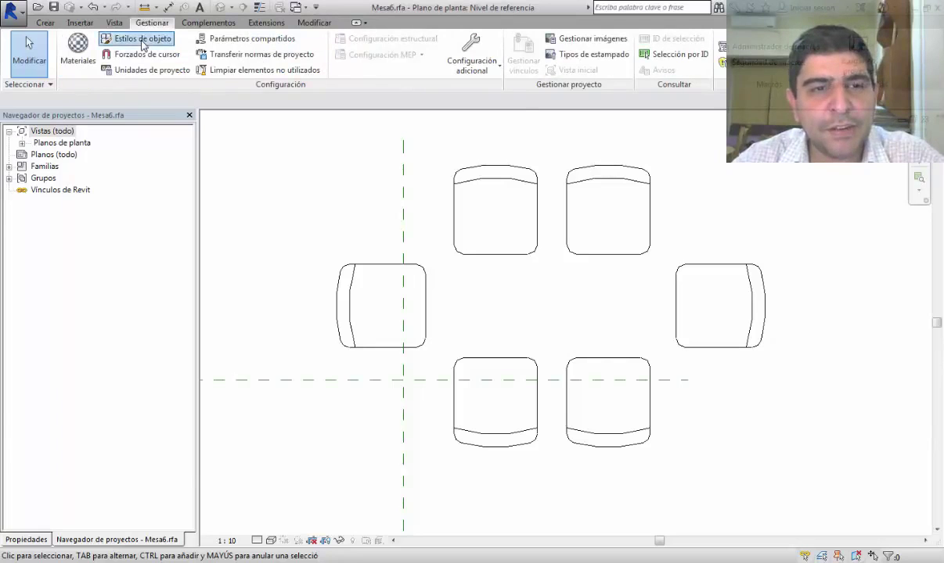
pyautogui.click(155, 41)
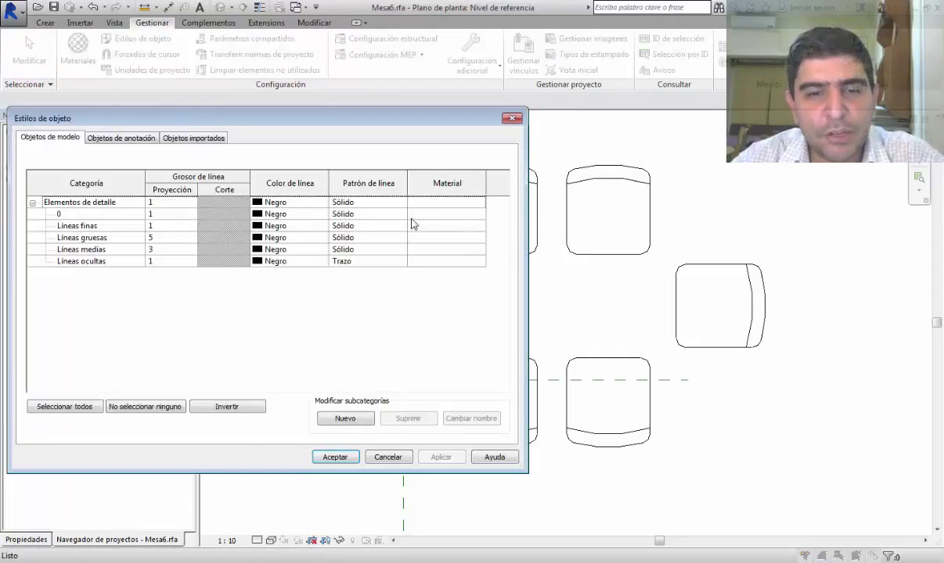
pyautogui.click(344, 417)
pyautogui.write('Li')
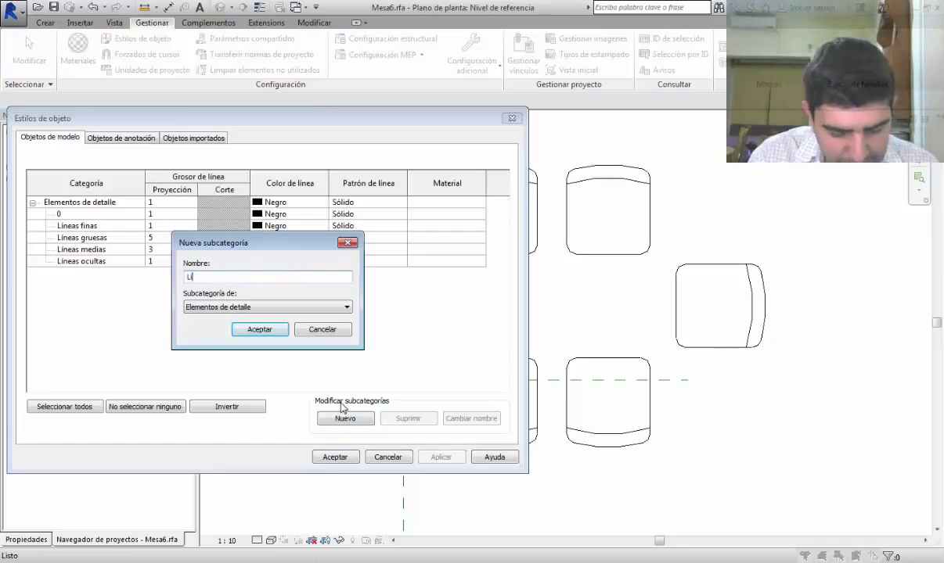
pyautogui.write('neas Mar')
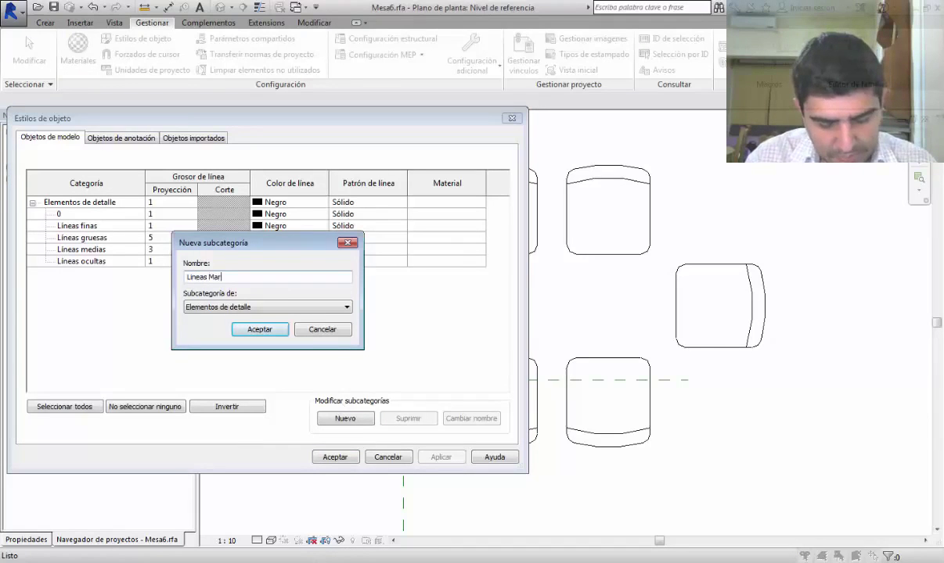
pyautogui.write('rones')
pyautogui.click(266, 307)
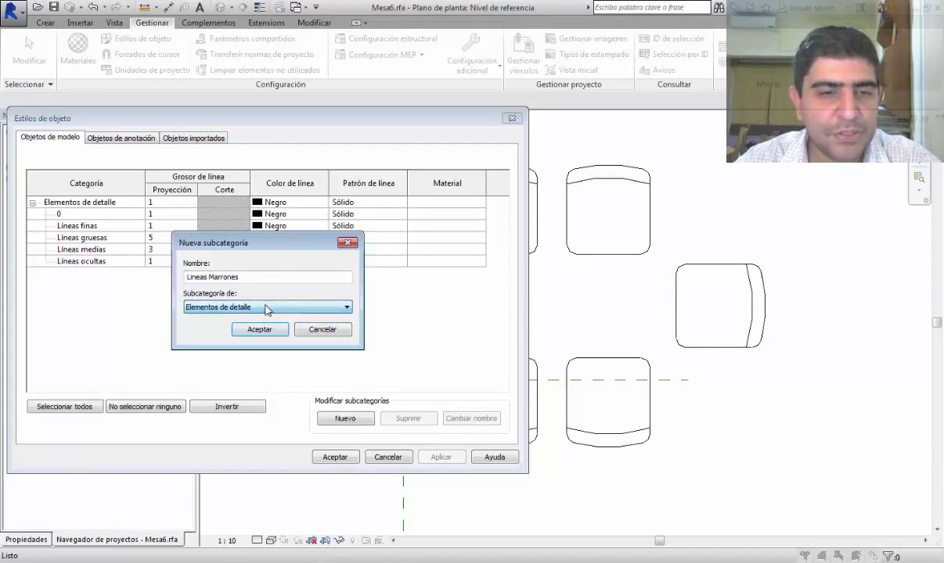
pyautogui.click(266, 308)
pyautogui.click(251, 318)
pyautogui.click(259, 329)
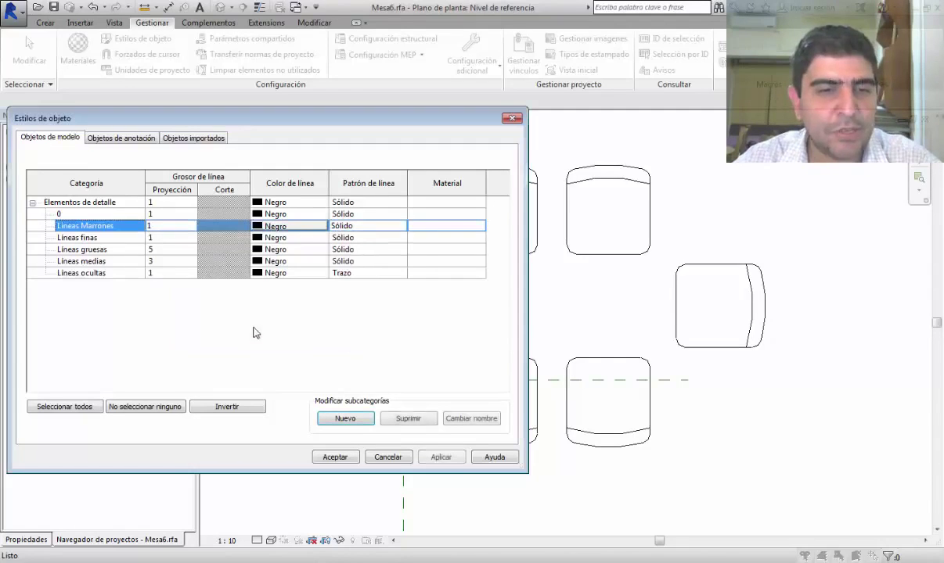
# Set the line color of the Lineas Marrones subcategory to brown RGB 128-064-000 and accept the object styles
pyautogui.click(283, 226)
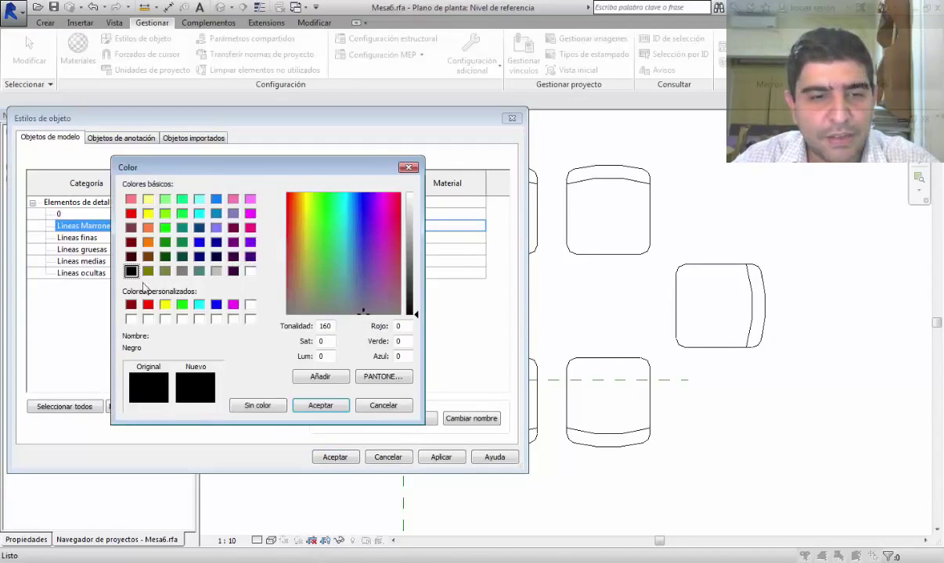
pyautogui.click(148, 257)
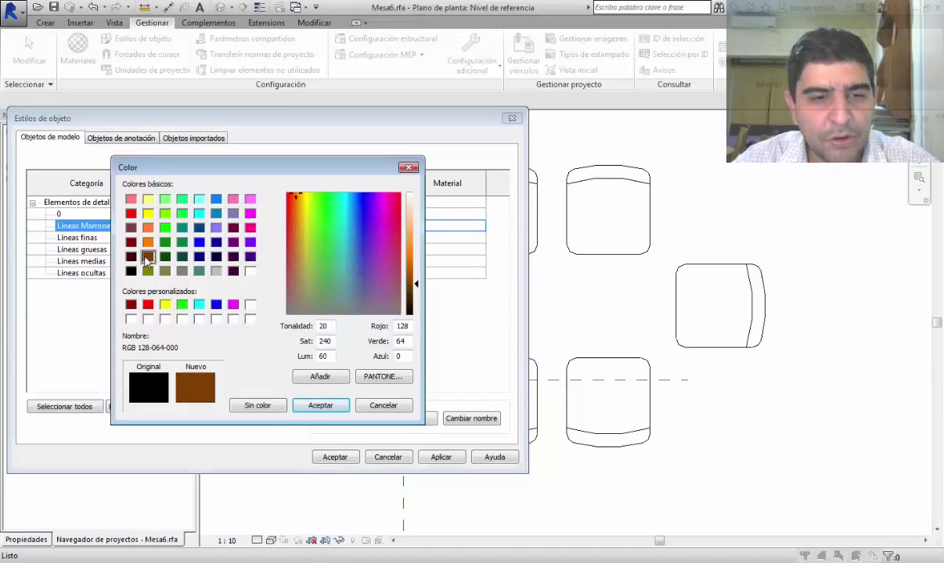
pyautogui.click(320, 406)
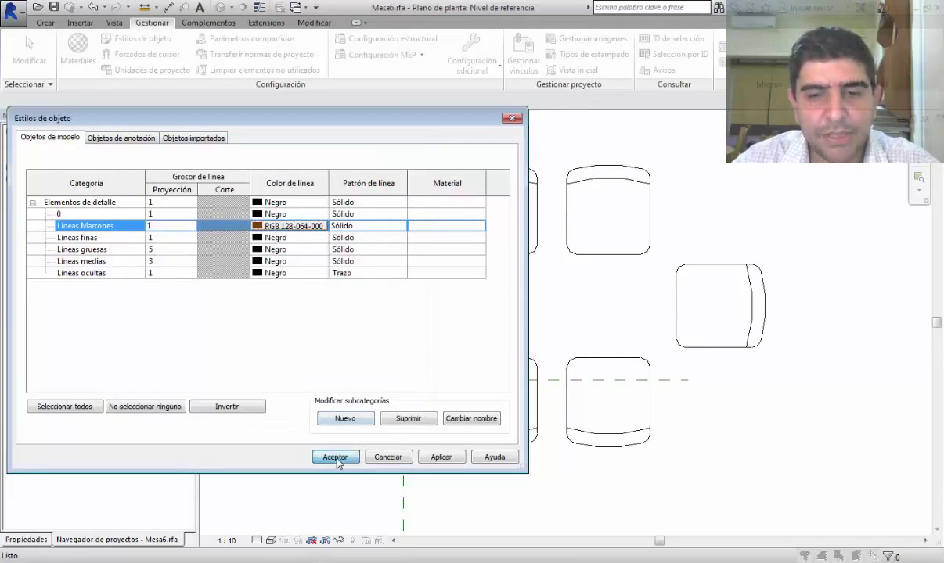
pyautogui.click(335, 458)
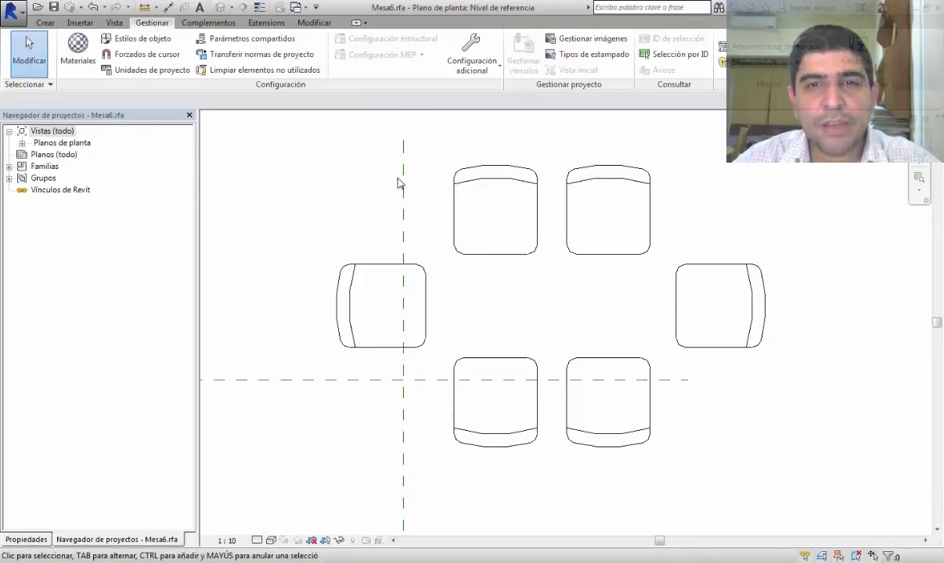
# Start a filled region and paste the cut tabletop rectangle into its boundary sketch, aligned with the current view
pyautogui.click(44, 23)
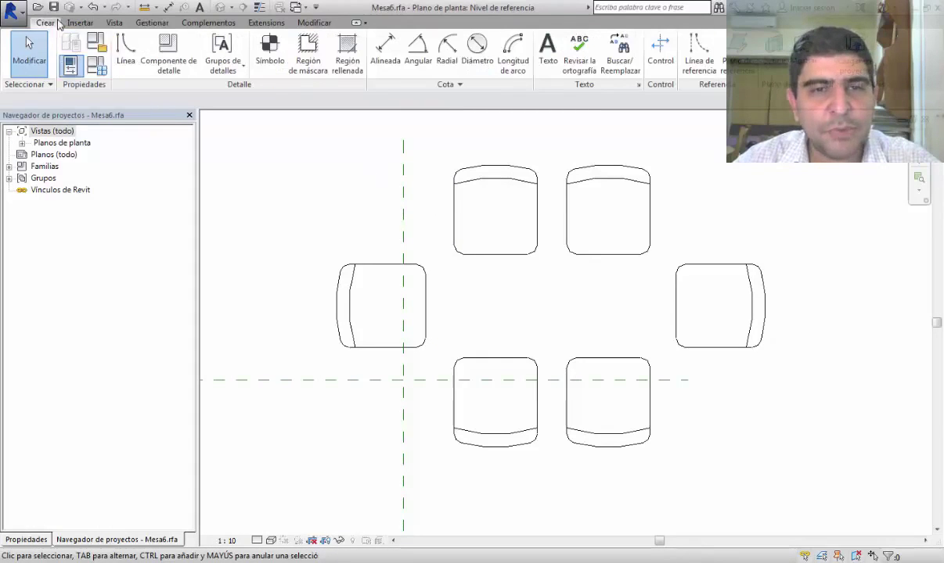
pyautogui.click(348, 55)
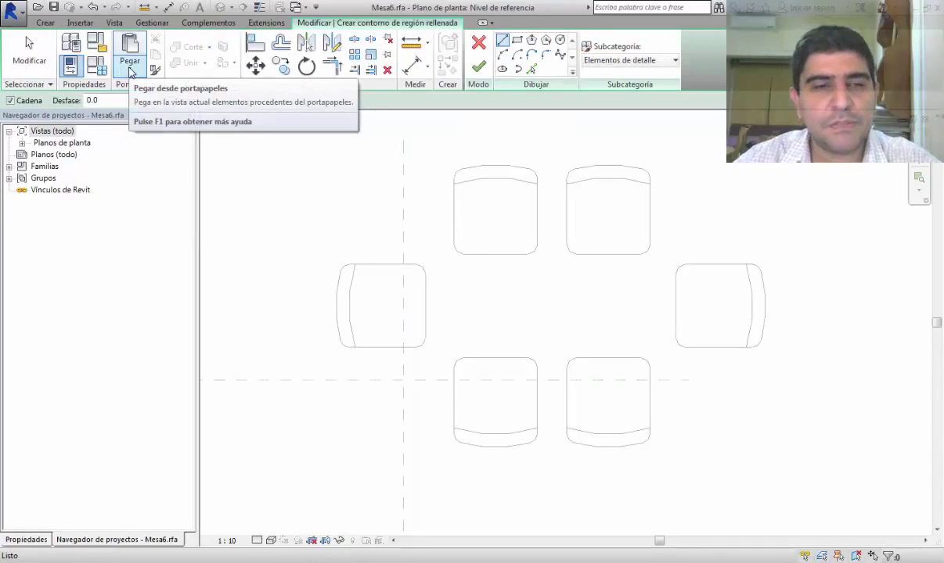
pyautogui.click(130, 72)
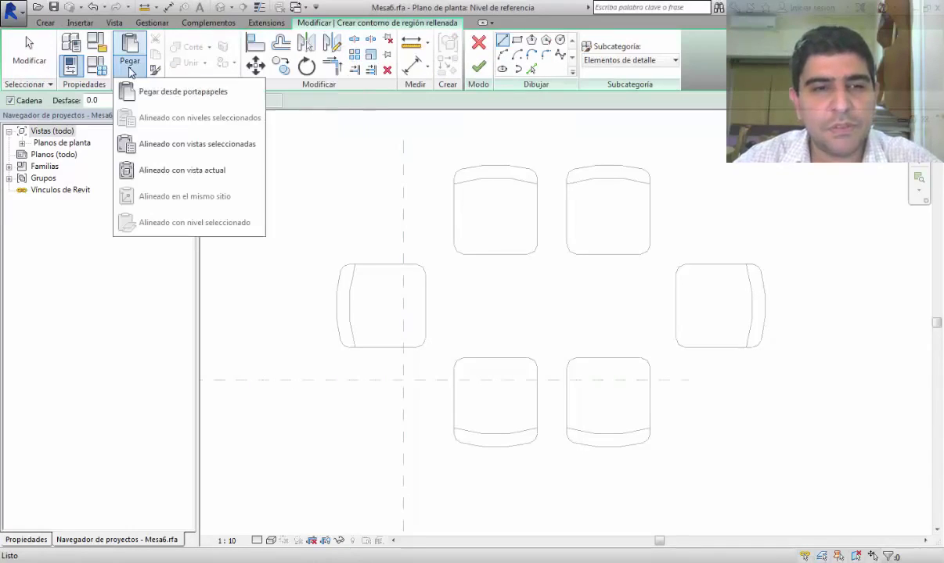
pyautogui.click(169, 179)
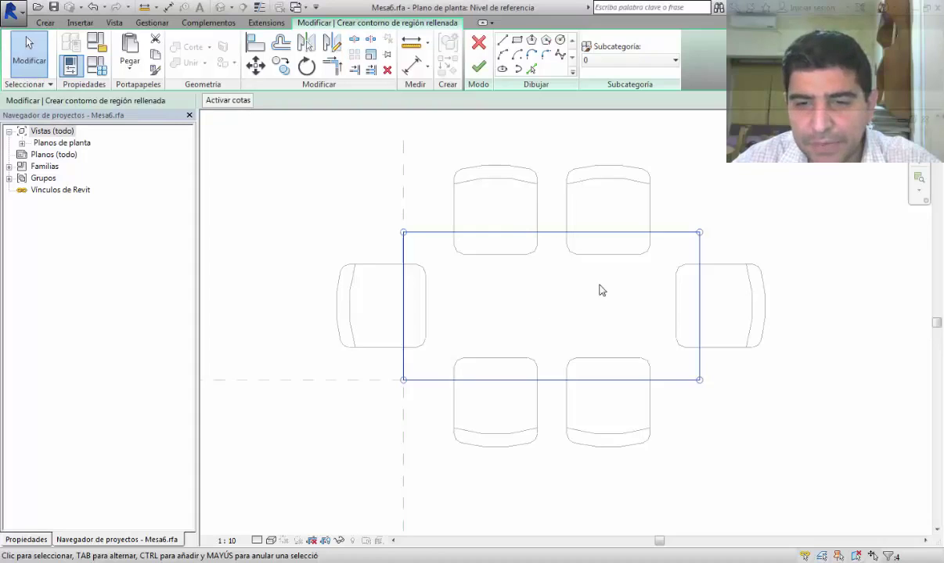
# Assign the pasted boundary lines to the Lineas Marrones subcategory and deselect them
pyautogui.click(613, 63)
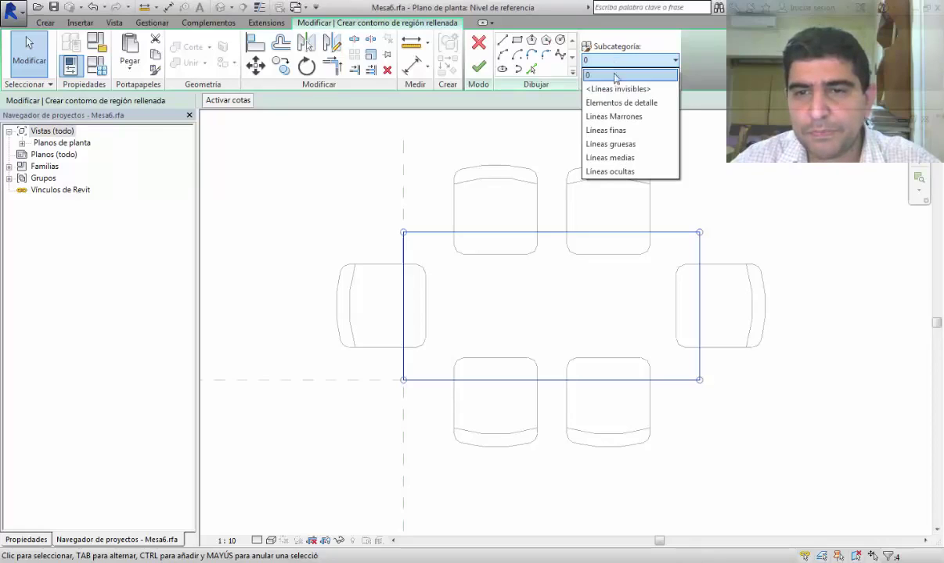
pyautogui.click(615, 117)
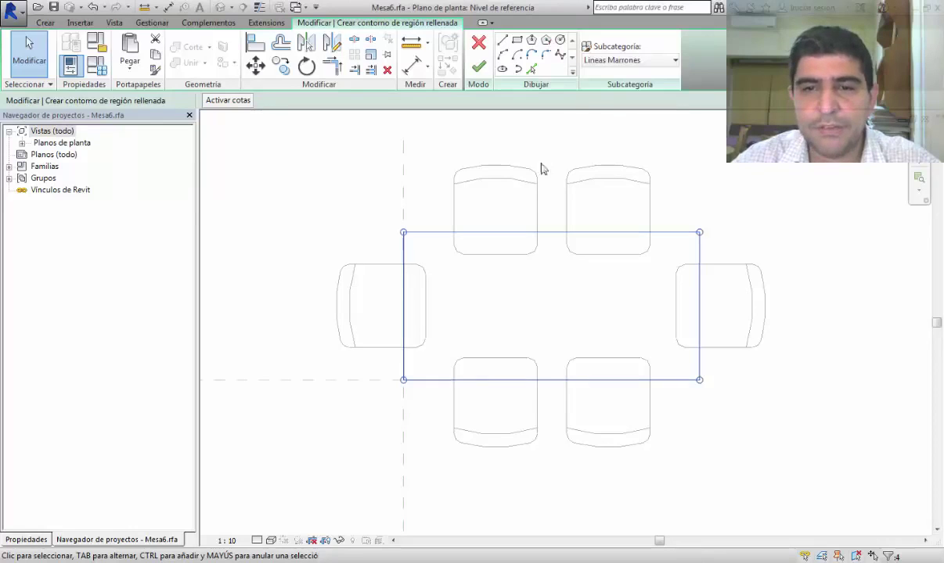
pyautogui.click(328, 210)
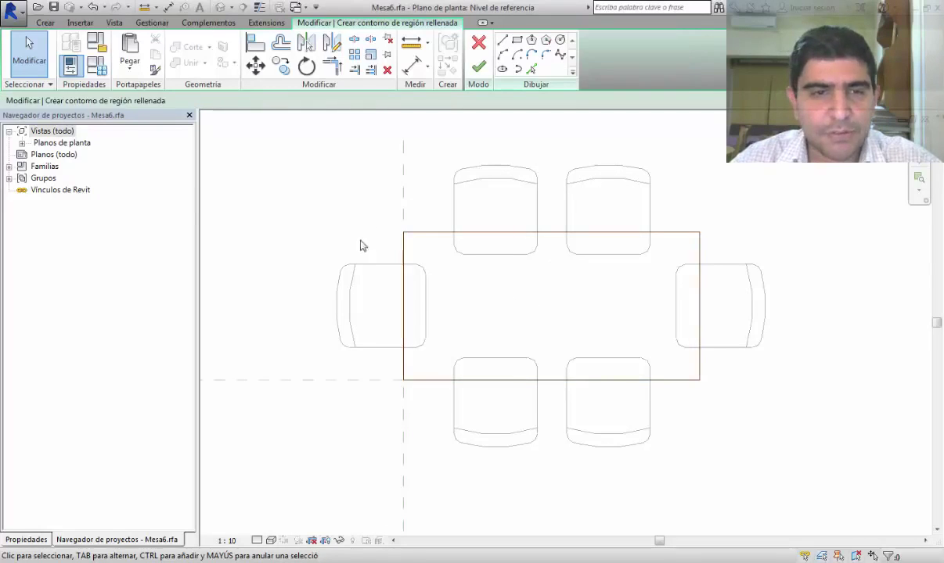
# Duplicate the Hormigón filled region type under the name Marron claro
pyautogui.click(28, 540)
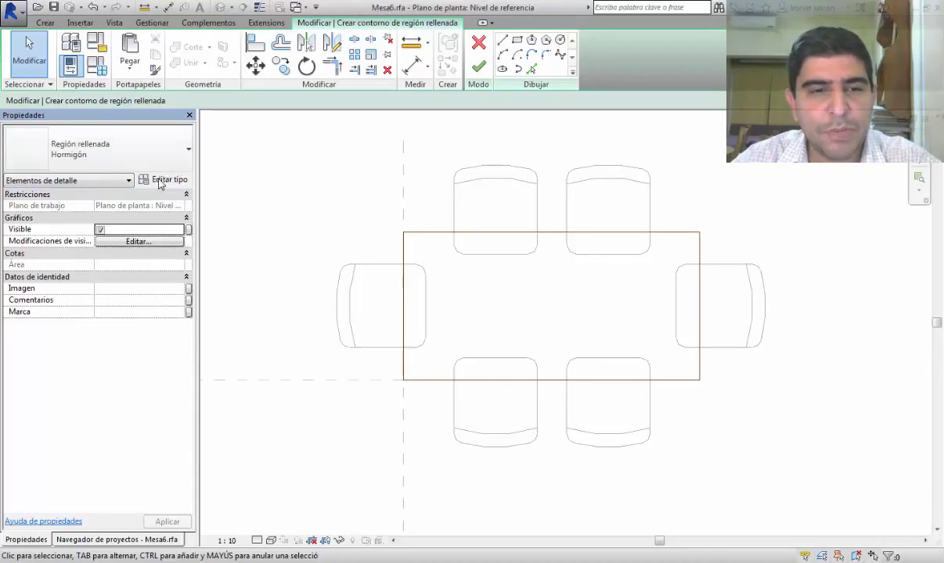
pyautogui.click(159, 181)
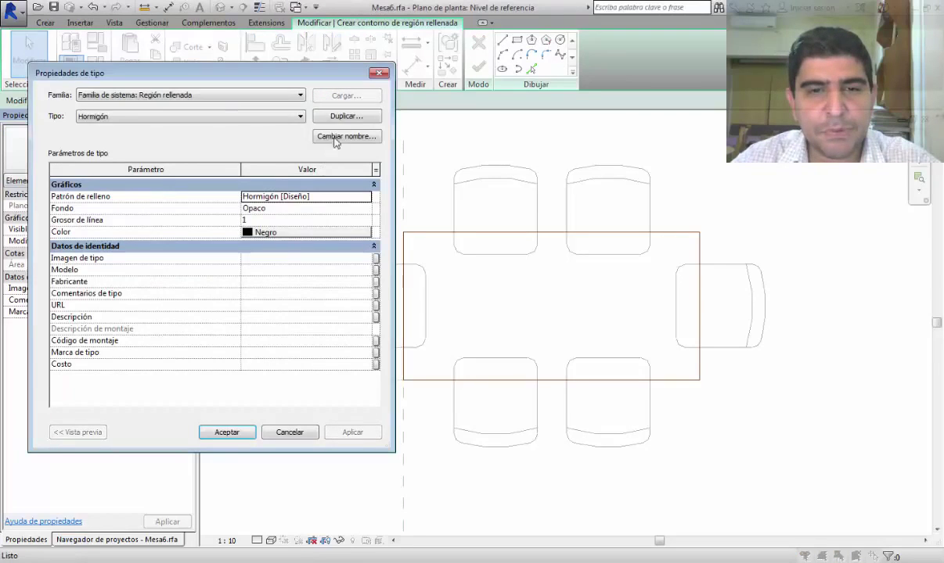
pyautogui.click(342, 117)
pyautogui.write('Marron cla')
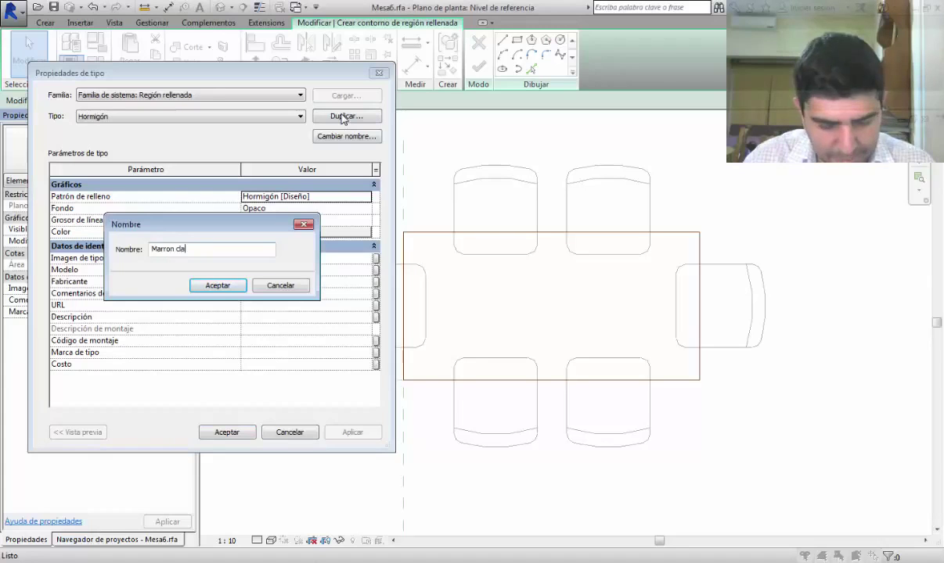
pyautogui.write('ro')
pyautogui.click(225, 284)
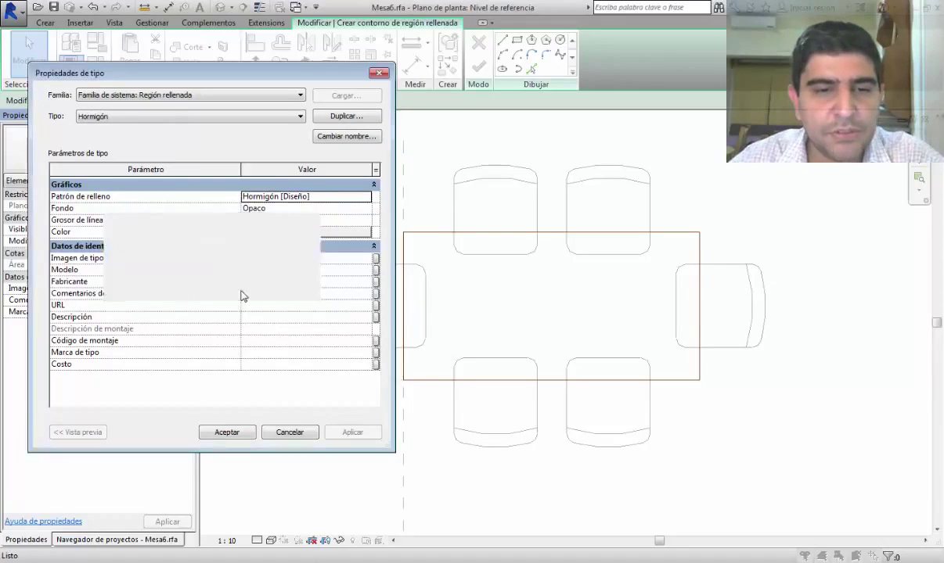
# Set the fill pattern of the Marron claro type to Relleno uniforme
pyautogui.click(371, 202)
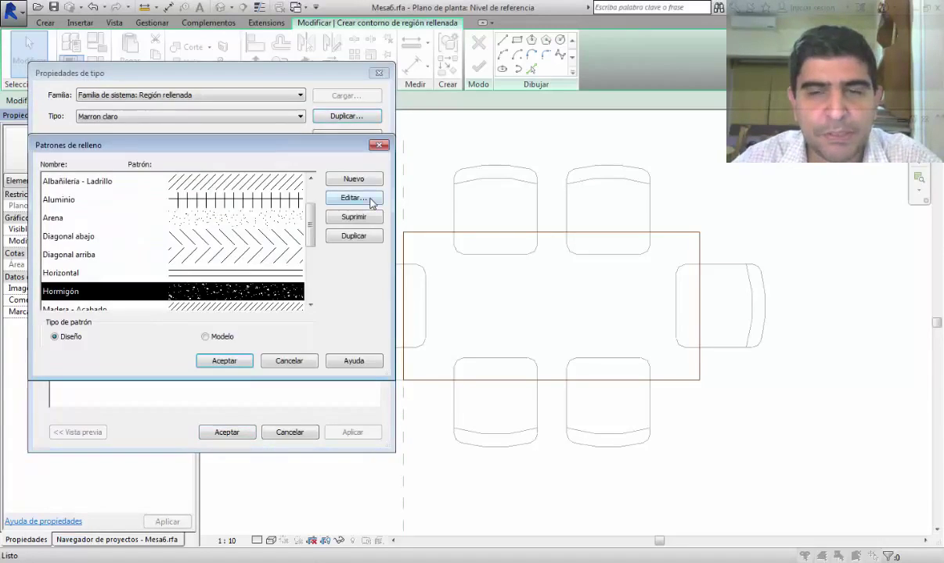
pyautogui.scroll(-3, 291, 210)
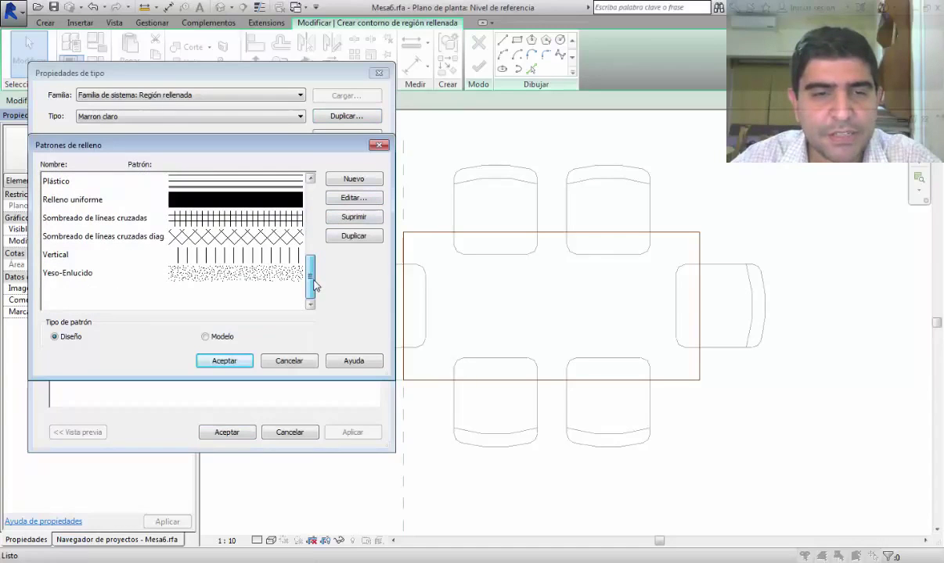
pyautogui.click(273, 202)
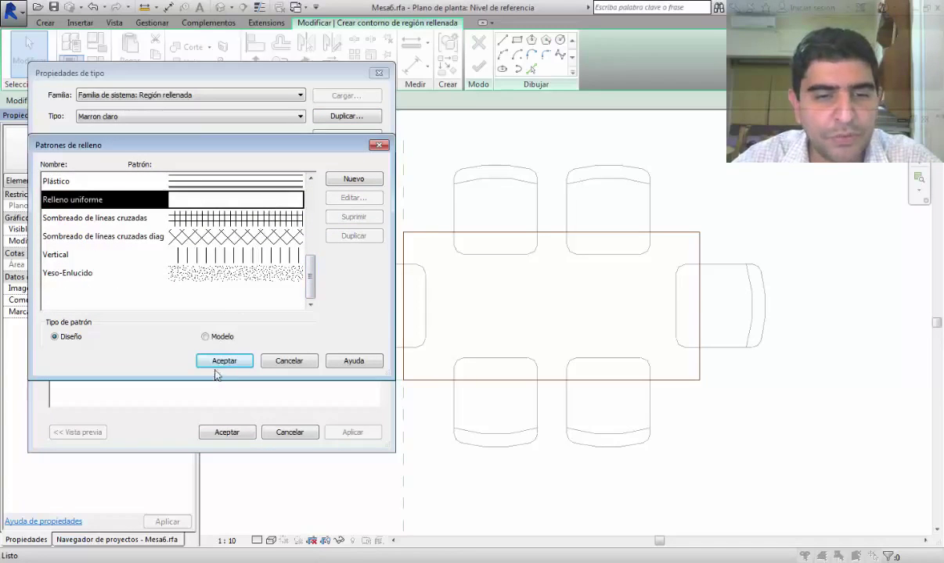
pyautogui.click(220, 363)
# Set the Marron claro type's color to light brown RGB 214-177-141 and finish the tabletop's filled region
pyautogui.click(266, 232)
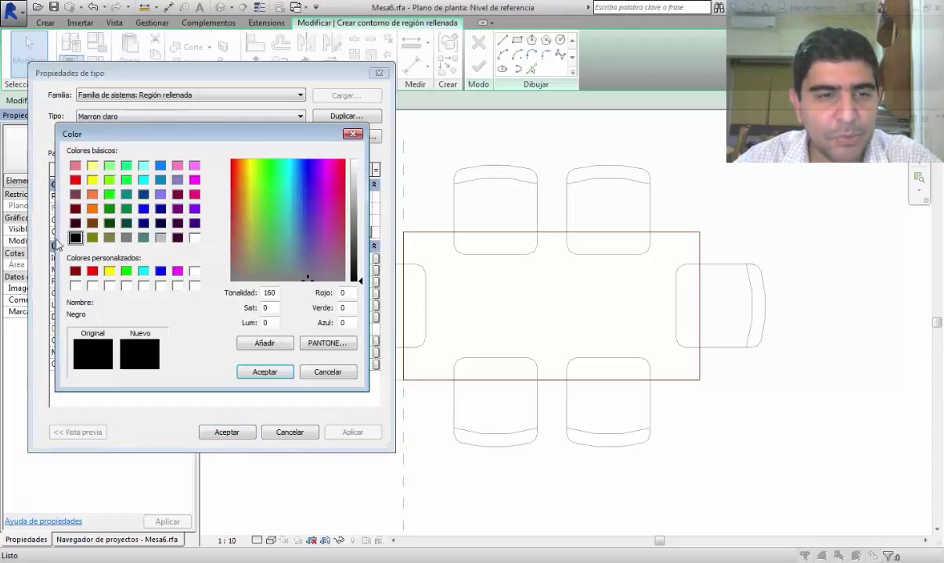
pyautogui.click(92, 224)
pyautogui.moveTo(356, 213); pyautogui.dragTo(355, 197)
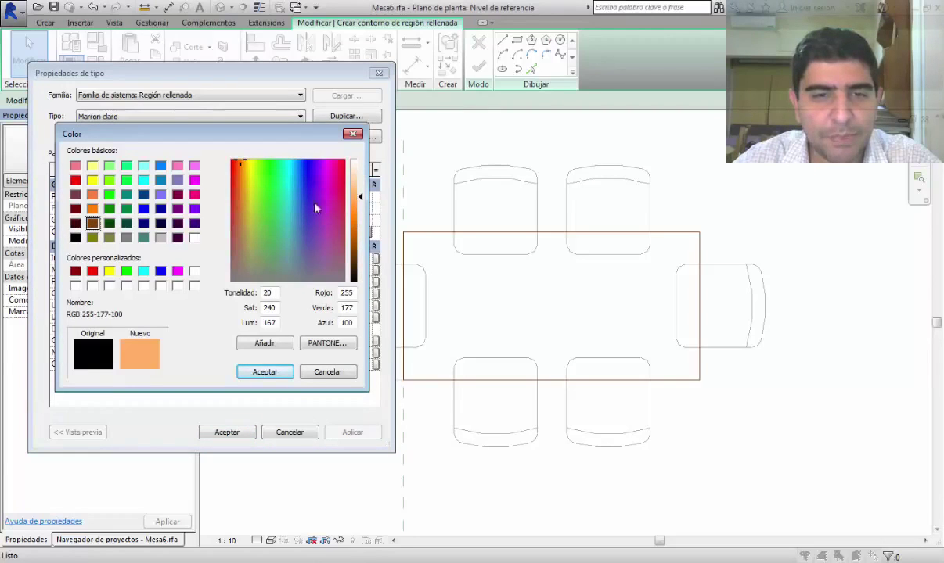
pyautogui.moveTo(242, 247); pyautogui.dragTo(243, 226)
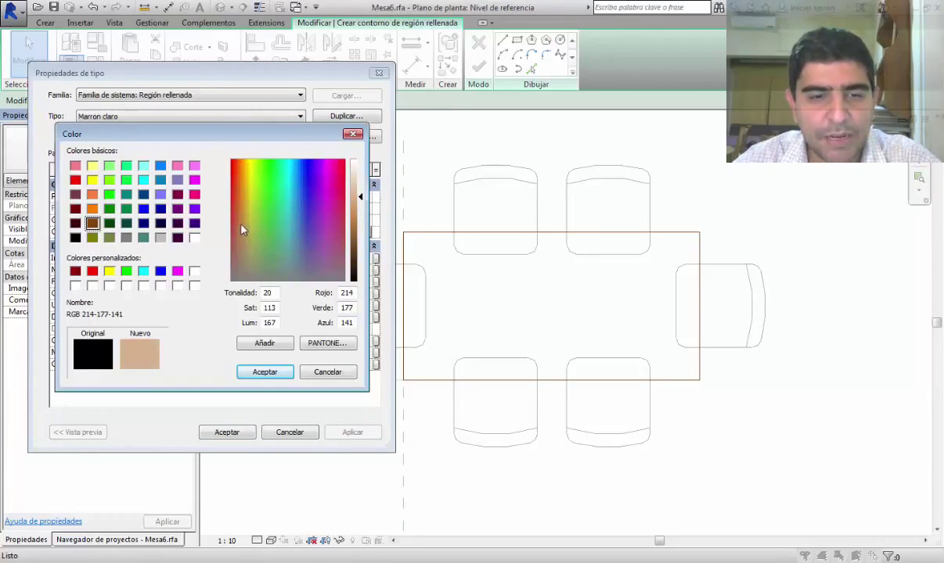
pyautogui.click(264, 371)
pyautogui.click(234, 434)
pyautogui.click(478, 68)
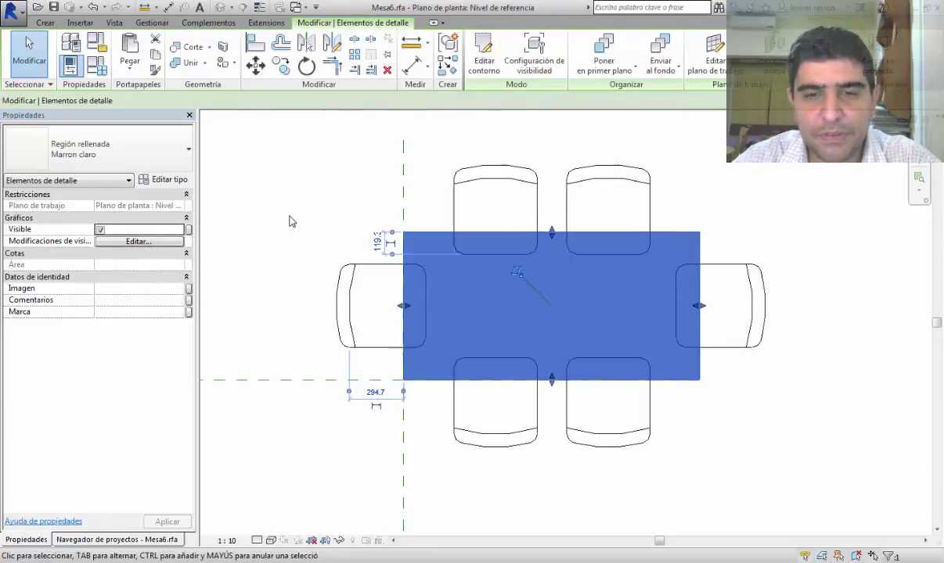
pyautogui.click(285, 219)
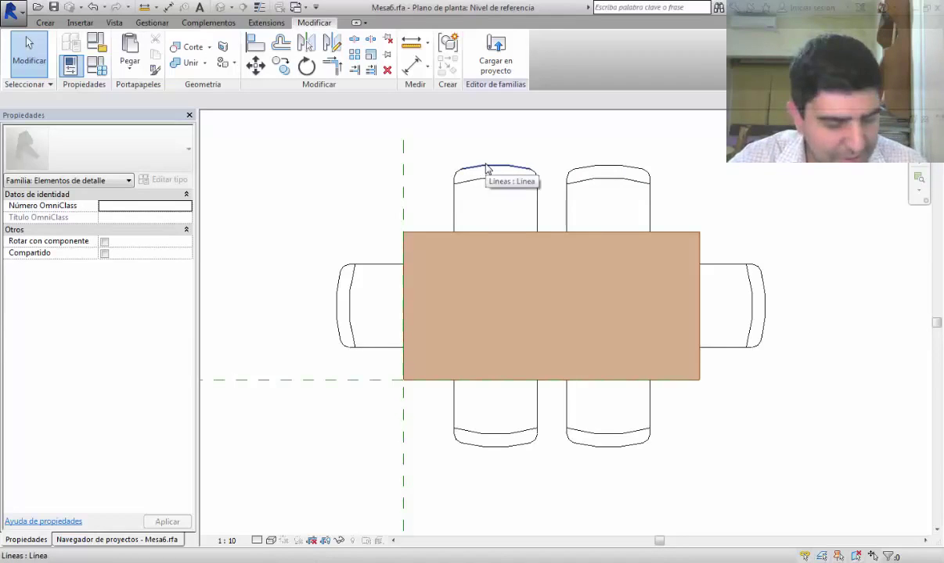
# Select the complete outer outlines of all six chairs and cut them to the clipboard
pyautogui.press('Tab')
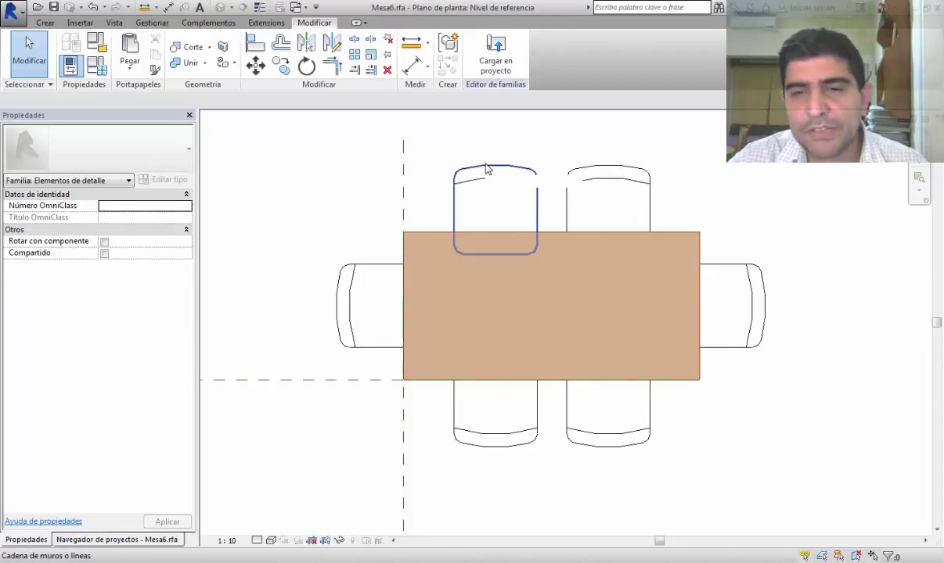
pyautogui.click(489, 167)
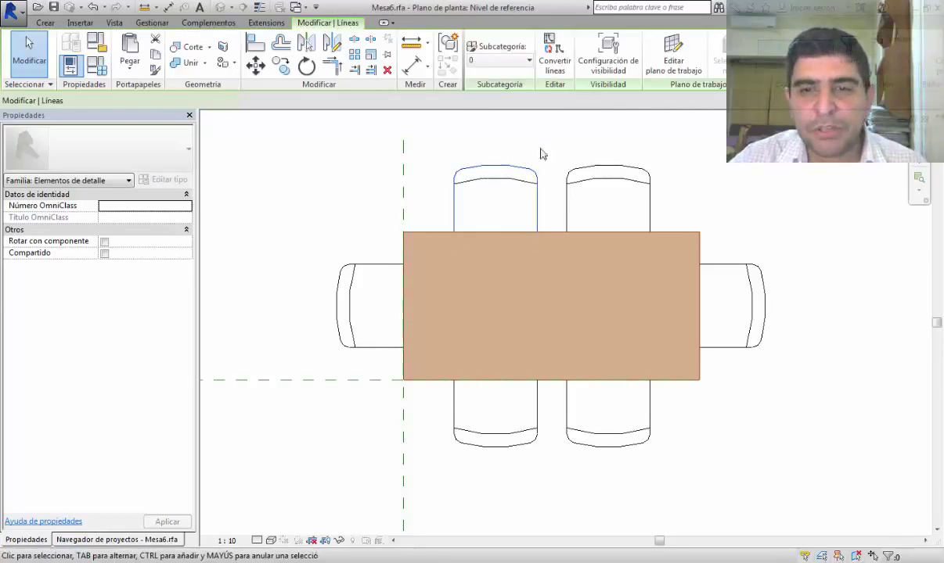
pyautogui.press('Tab')
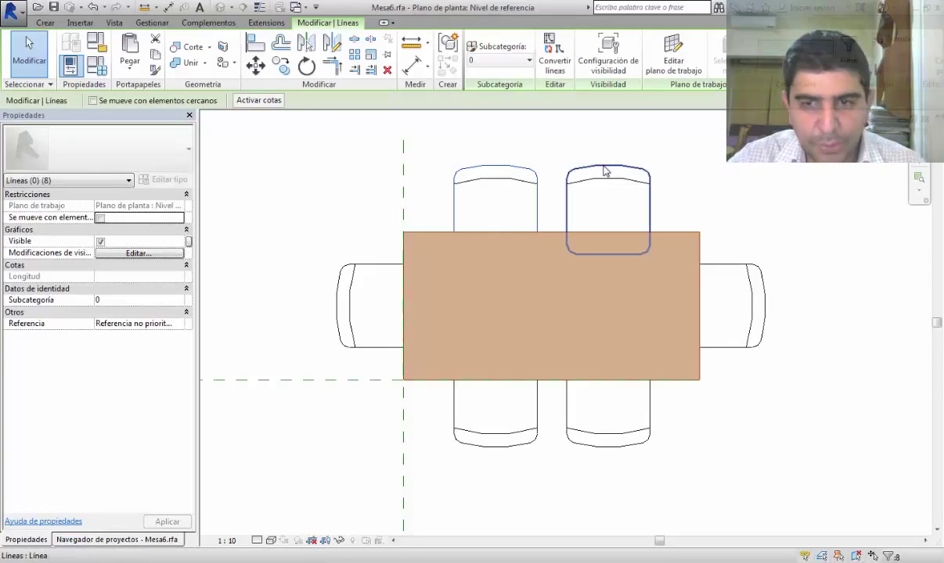
pyautogui.keyDown('ctrl'); pyautogui.click(604, 171); pyautogui.keyUp('ctrl')
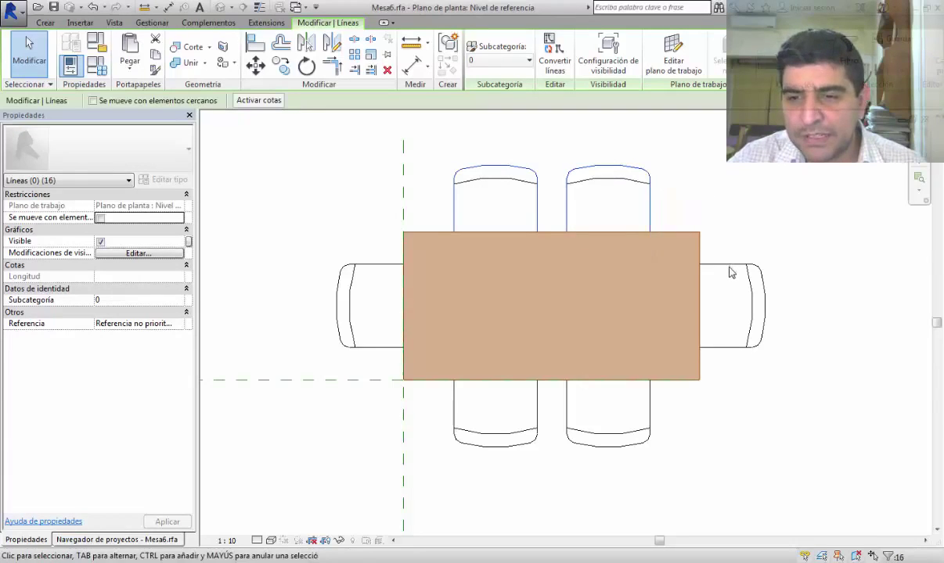
pyautogui.press('Tab')
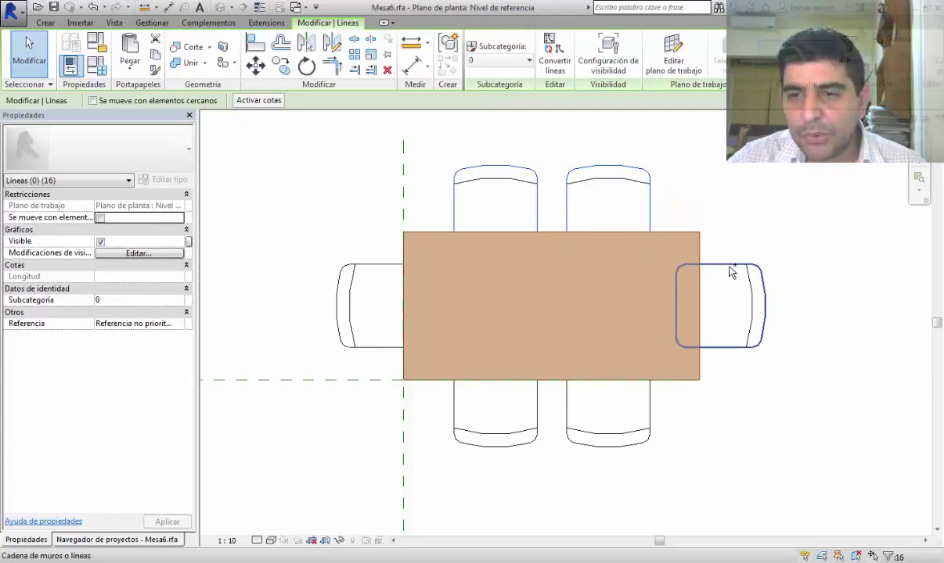
pyautogui.keyDown('ctrl'); pyautogui.click(730, 272); pyautogui.keyUp('ctrl')
pyautogui.press('Tab')
pyautogui.keyDown('ctrl'); pyautogui.click(651, 407); pyautogui.keyUp('ctrl')
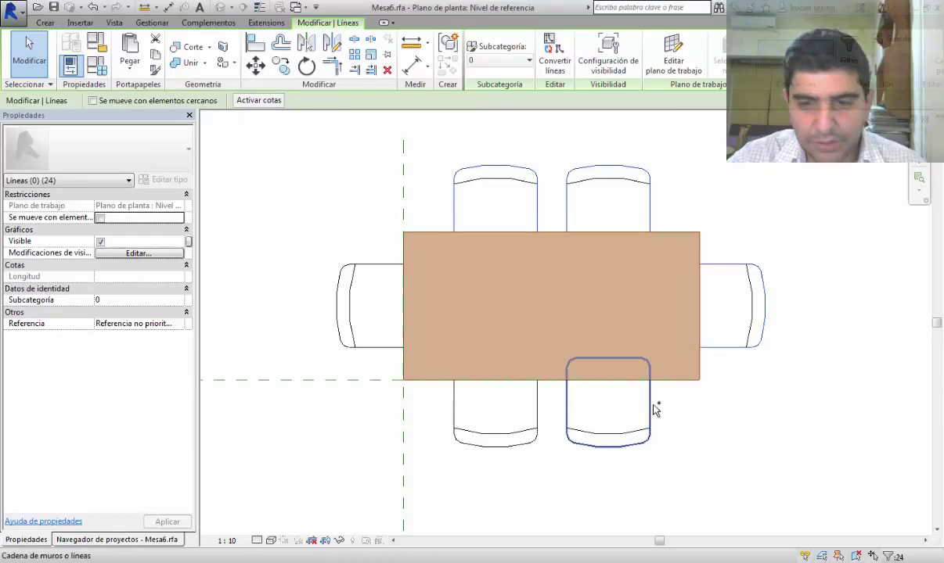
pyautogui.press('Tab')
pyautogui.keyDown('ctrl'); pyautogui.click(539, 409); pyautogui.keyUp('ctrl')
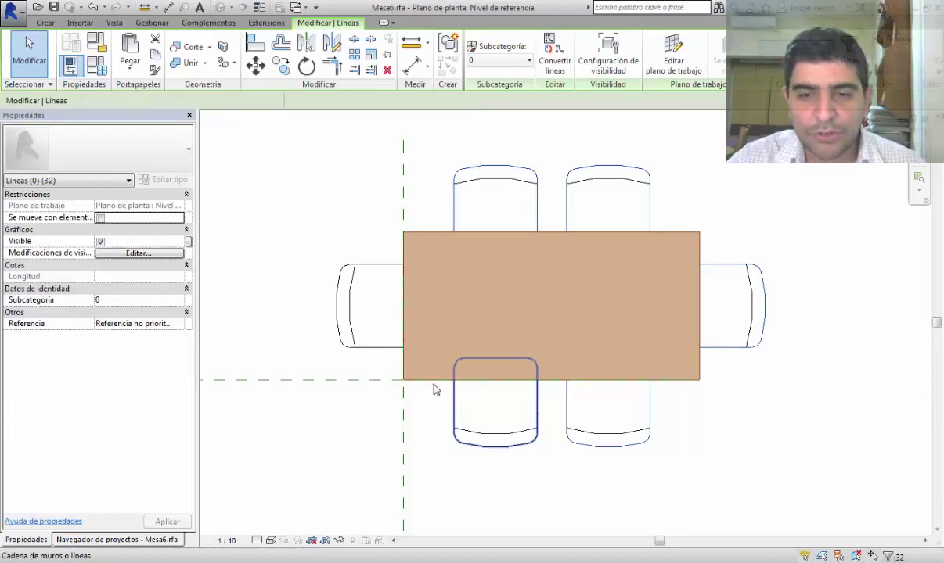
pyautogui.press('Tab')
pyautogui.keyDown('ctrl'); pyautogui.click(378, 354); pyautogui.keyUp('ctrl')
pyautogui.press('Tab')
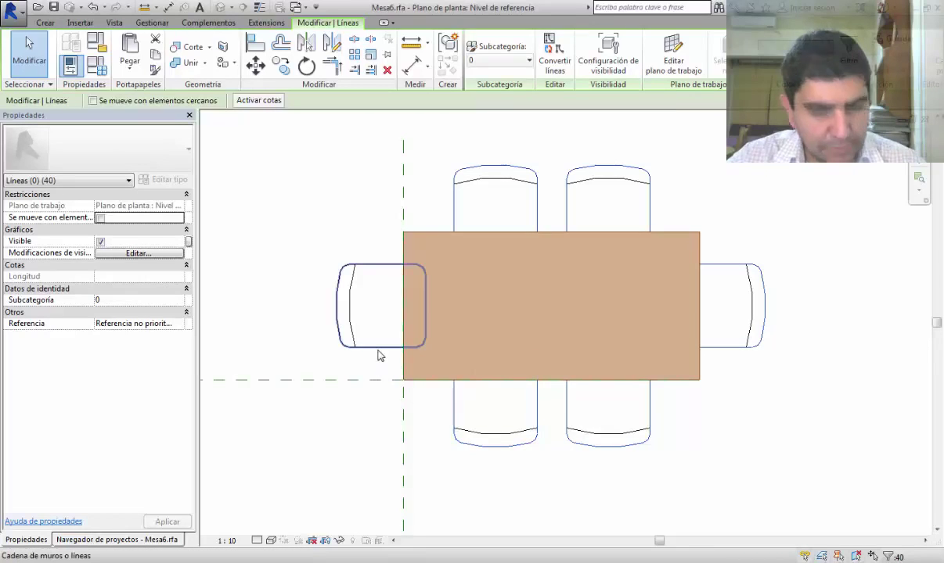
pyautogui.keyDown('ctrl'); pyautogui.click(378, 354); pyautogui.keyUp('ctrl')
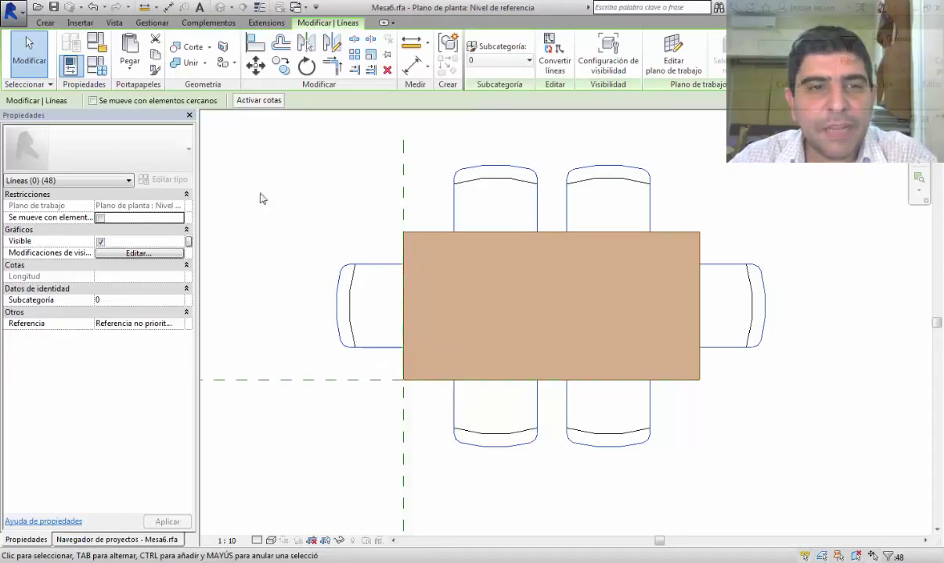
pyautogui.click(157, 39)
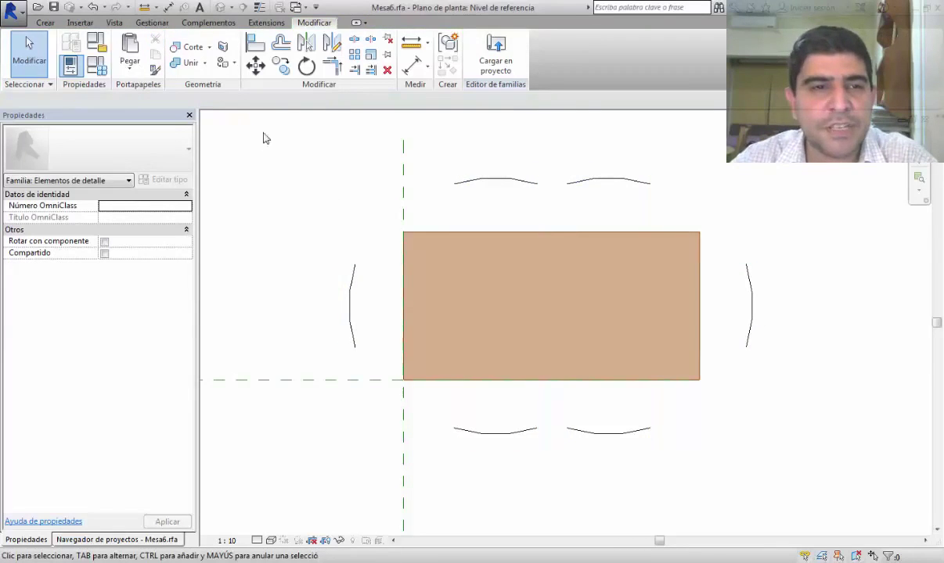
# Start a new filled region and paste the chair outlines into its sketch, aligned with the current view
pyautogui.click(46, 23)
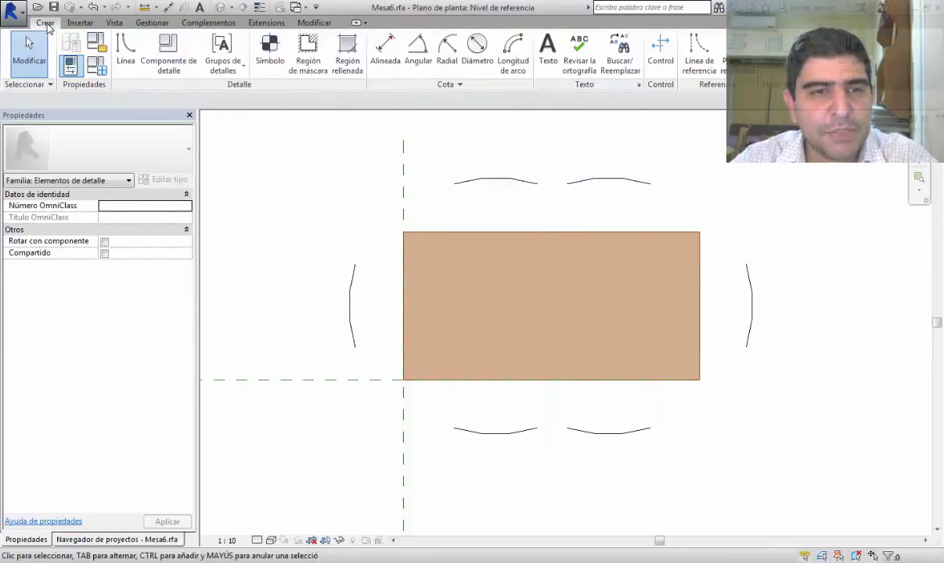
pyautogui.click(347, 56)
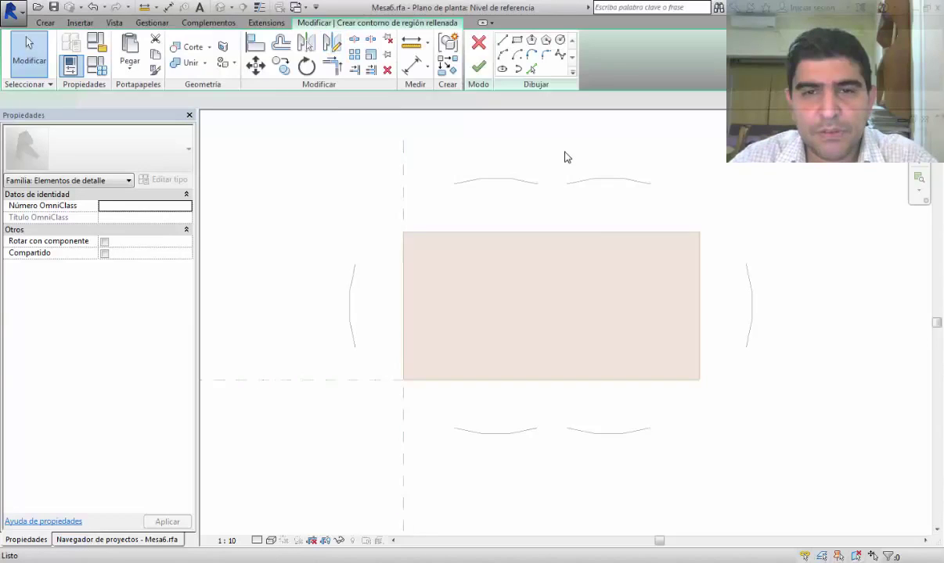
pyautogui.click(130, 69)
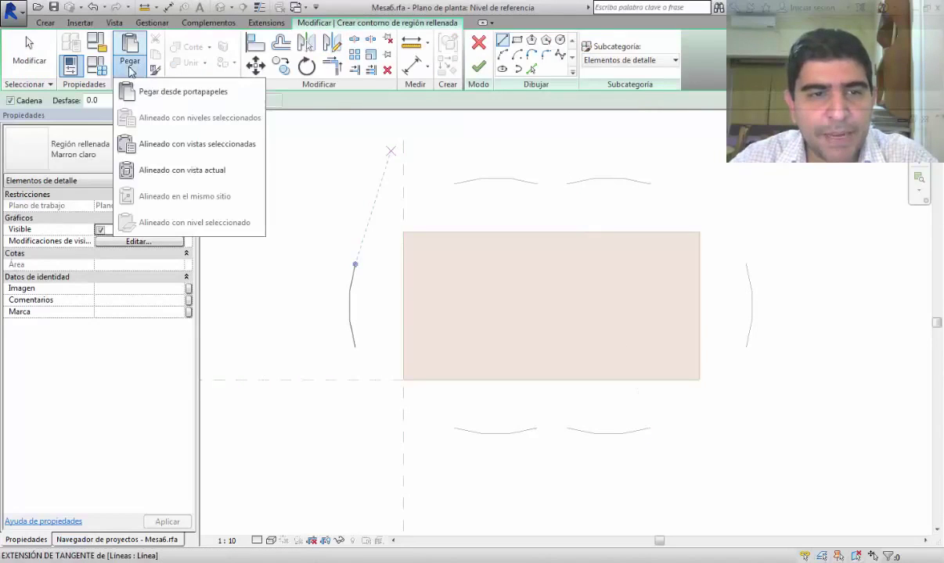
pyautogui.click(160, 170)
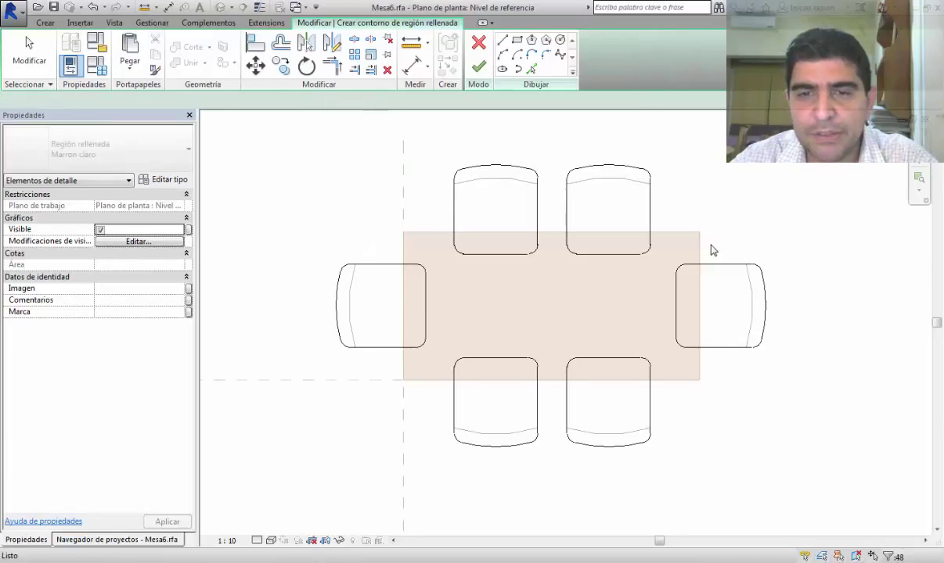
# Assign all pasted chair outlines to the Lineas Marrones subcategory and finish the filled region with the Marron claro type
pyautogui.moveTo(296, 153); pyautogui.dragTo(671, 404)
pyautogui.click(318, 159)
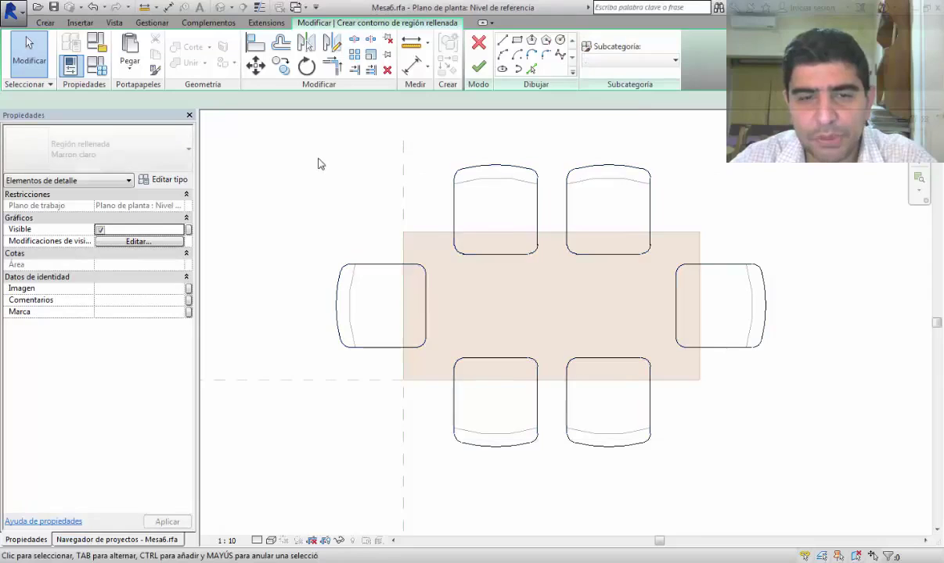
pyautogui.moveTo(318, 159); pyautogui.dragTo(795, 470)
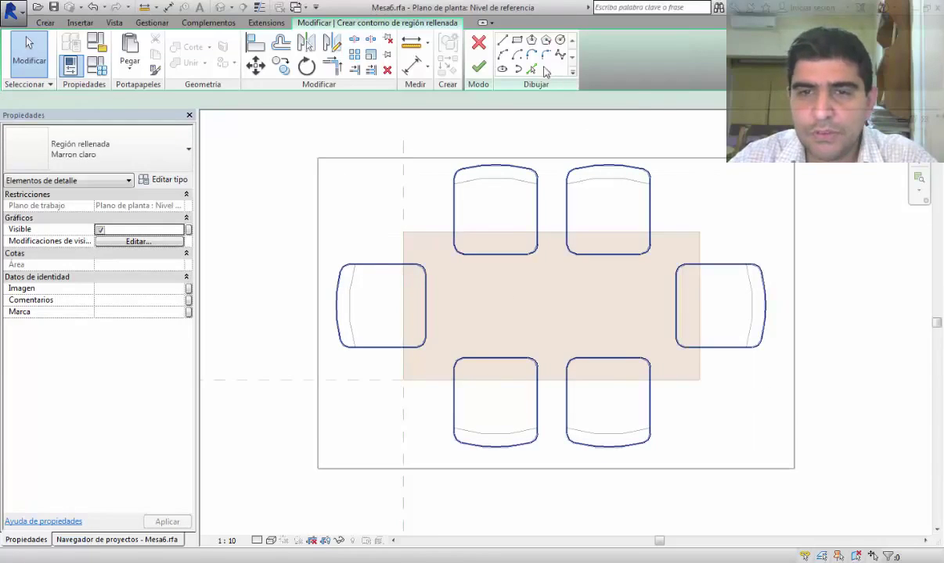
pyautogui.click(618, 60)
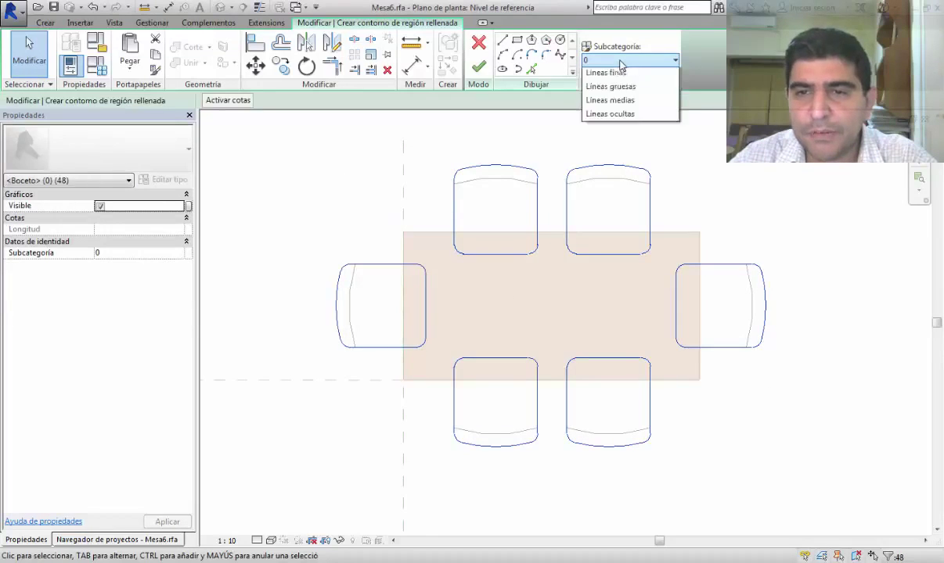
pyautogui.press('Return')
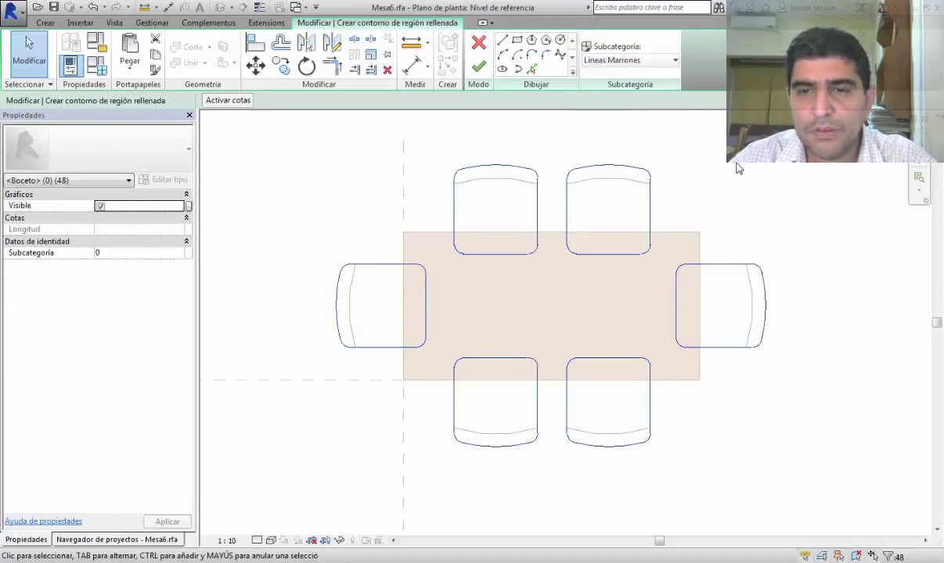
pyautogui.click(255, 180)
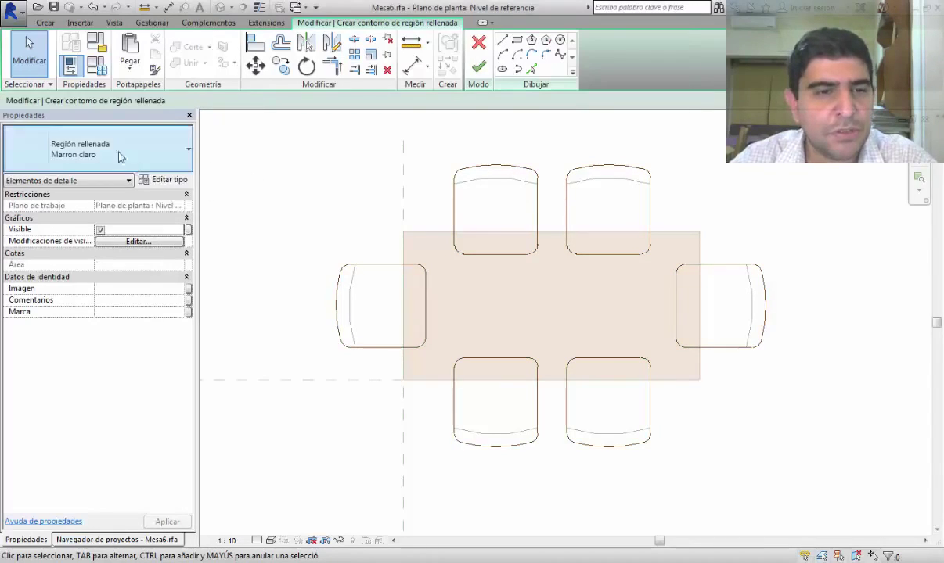
pyautogui.click(478, 67)
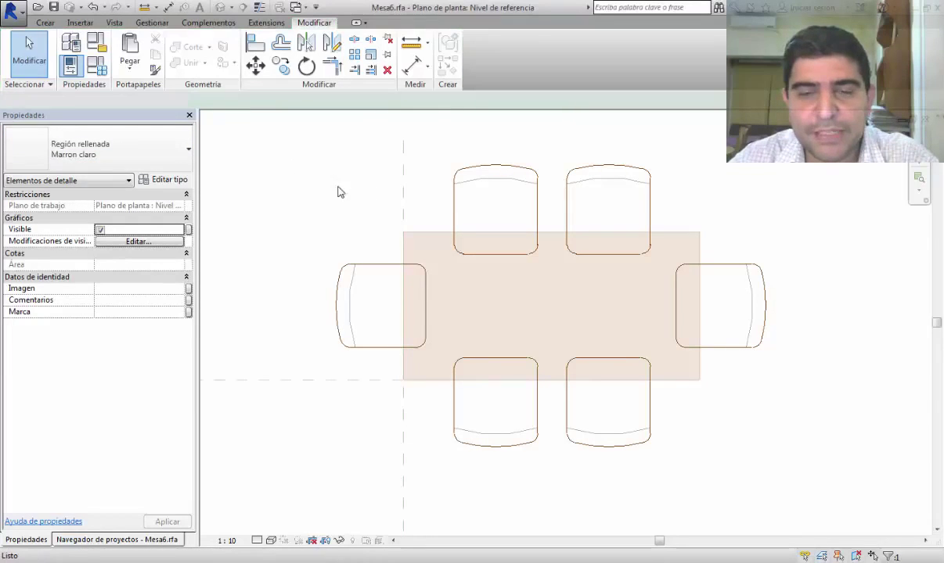
pyautogui.click(280, 180)
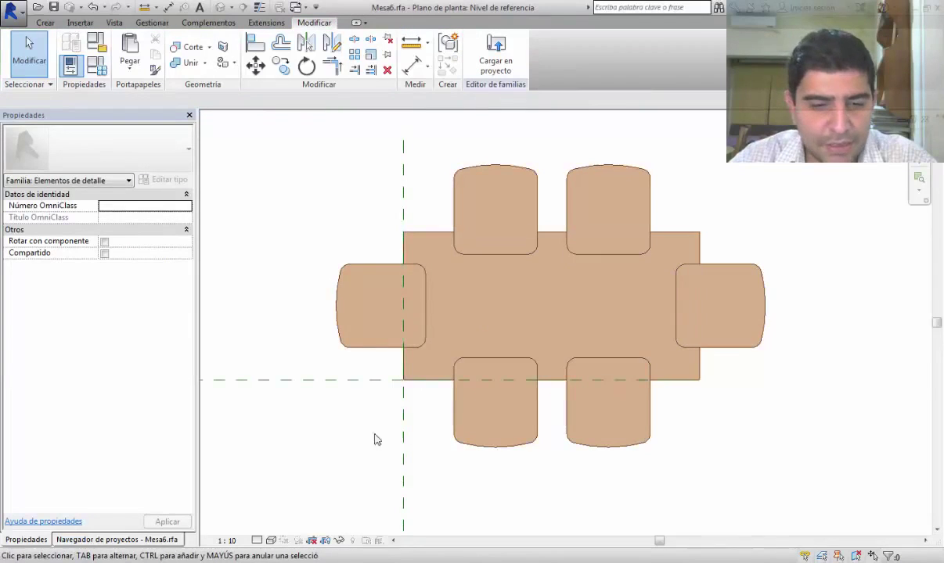
# Set the view's visual style to Sombreado and bring the tabletop's filled region in front of the chairs
pyautogui.click(270, 541)
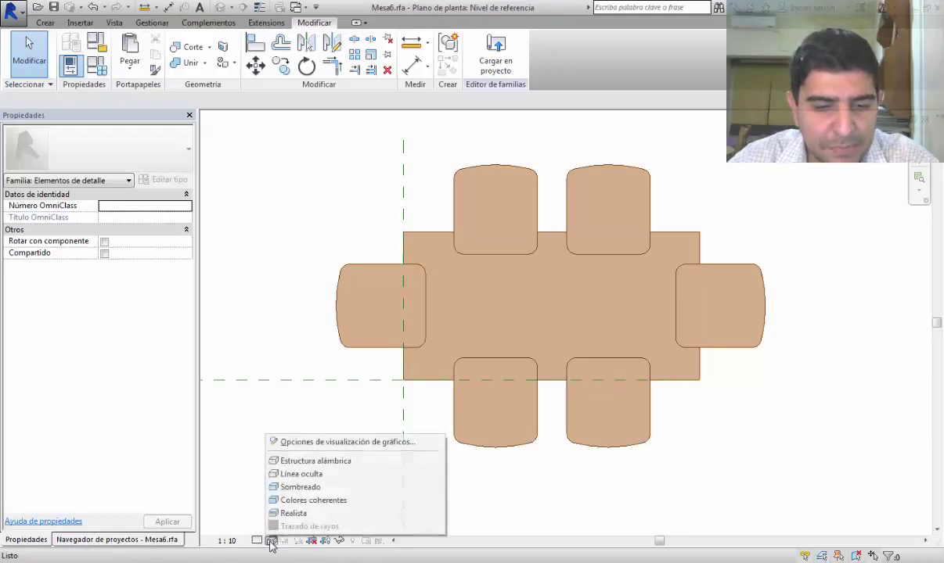
pyautogui.click(304, 487)
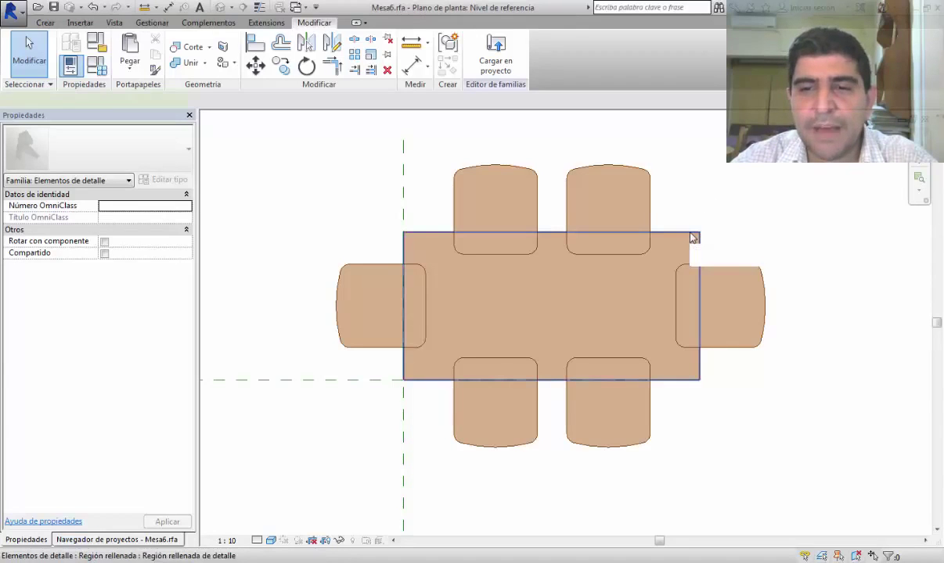
pyautogui.click(691, 237)
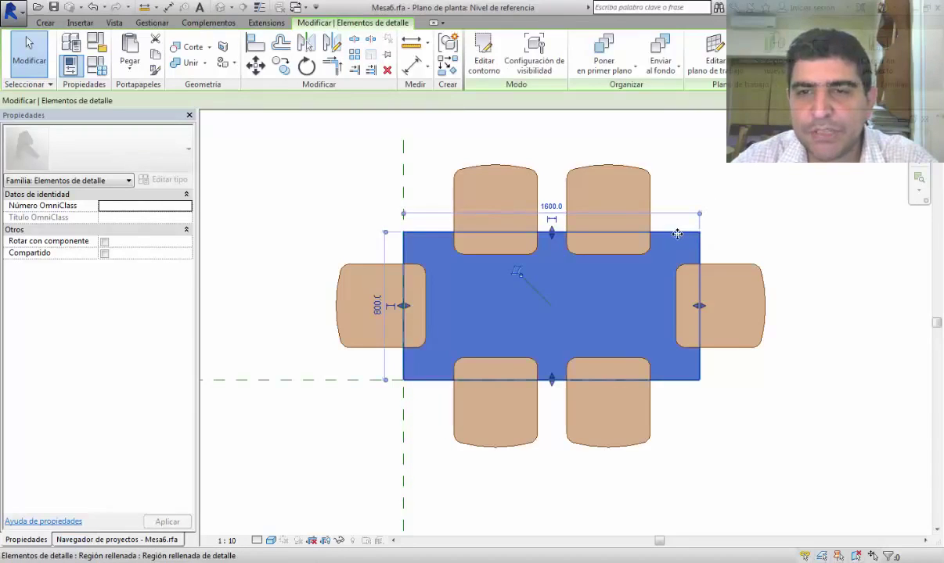
pyautogui.click(620, 47)
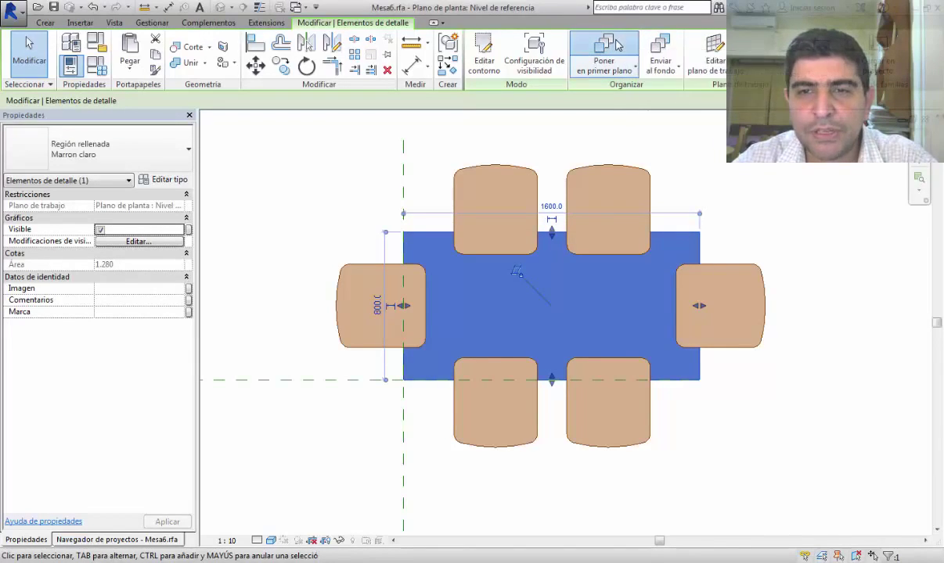
pyautogui.click(678, 141)
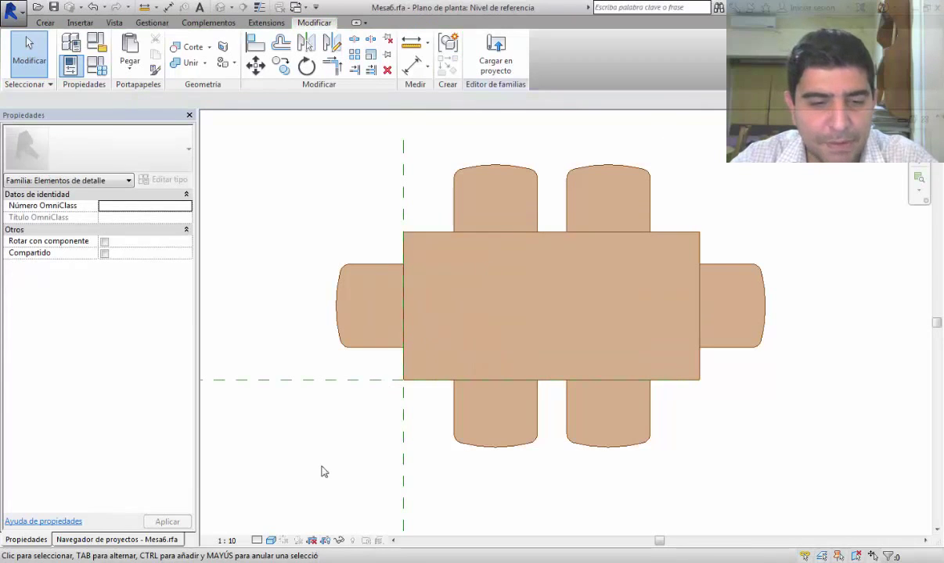
pyautogui.click(356, 562)
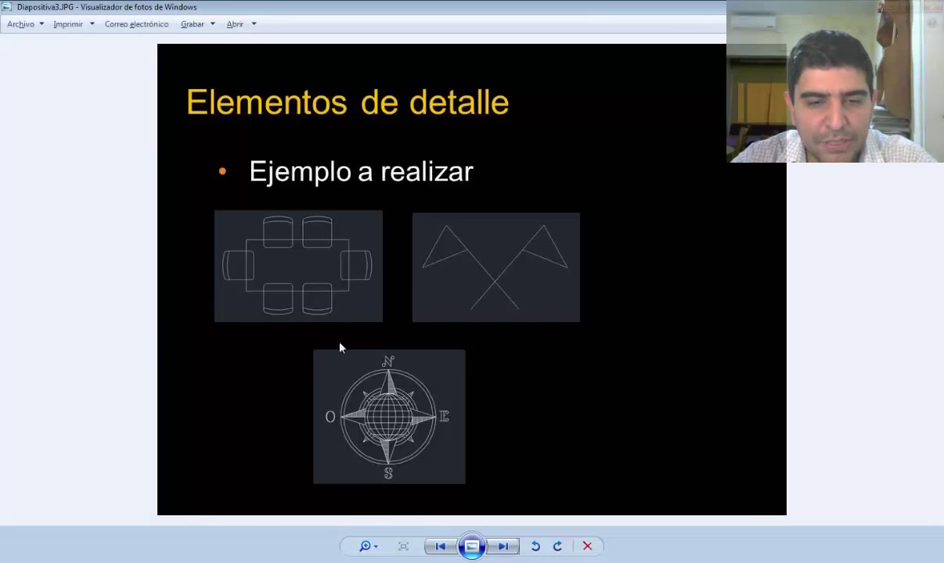
pyautogui.click(439, 547)
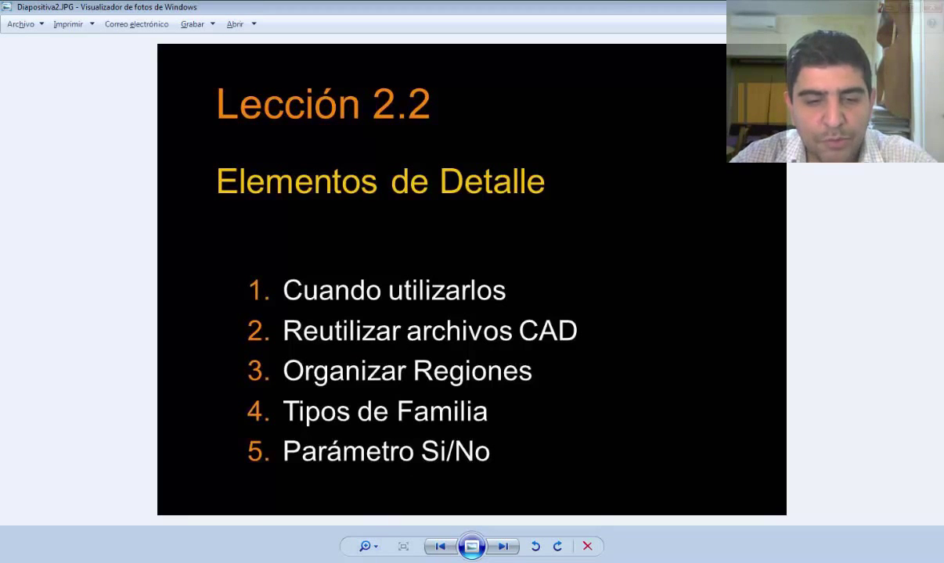
pyautogui.hotkey('alt', 'Tab')
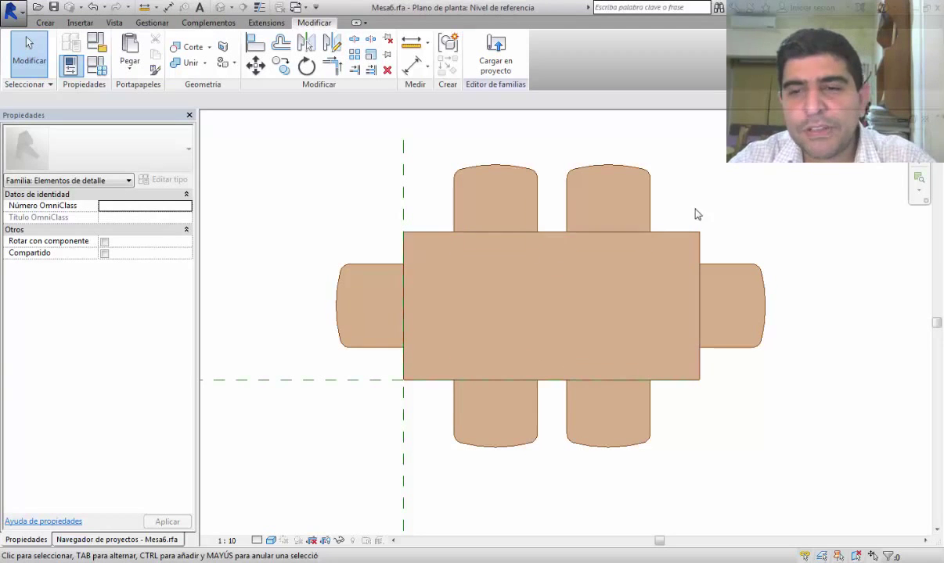
# Load the Mesa6 family into the project, overwriting the existing version and its parameter values, and inspect the table in plan
pyautogui.click(504, 64)
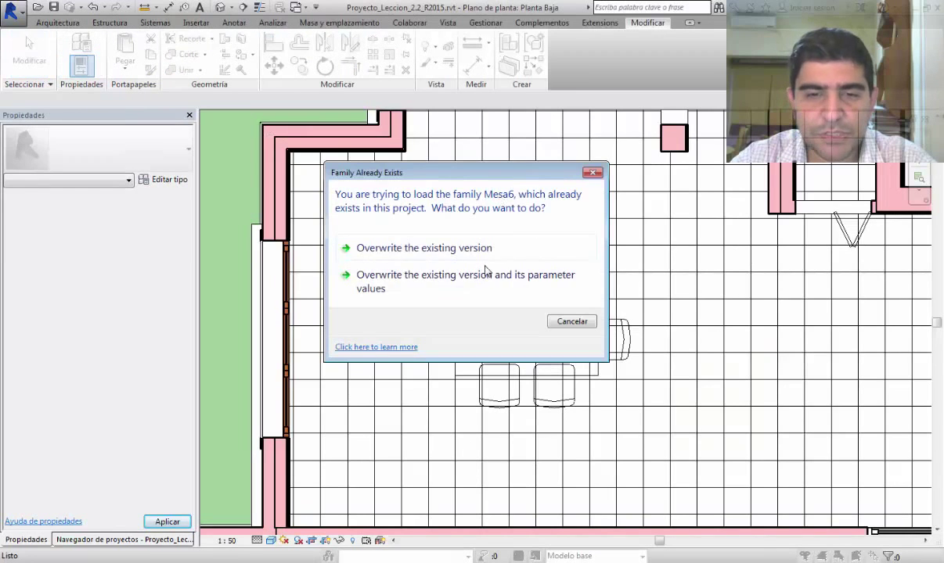
pyautogui.click(474, 282)
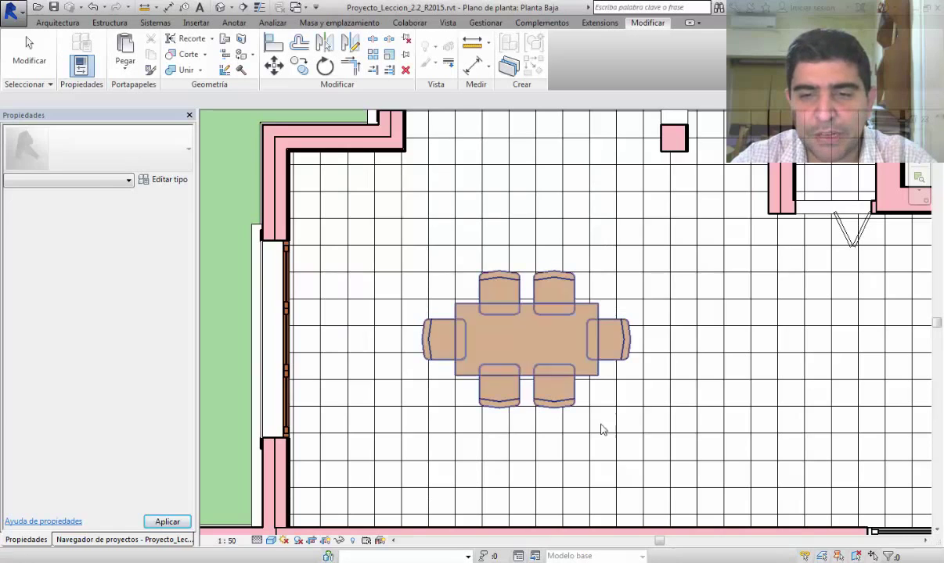
pyautogui.scroll(2, 638, 336)
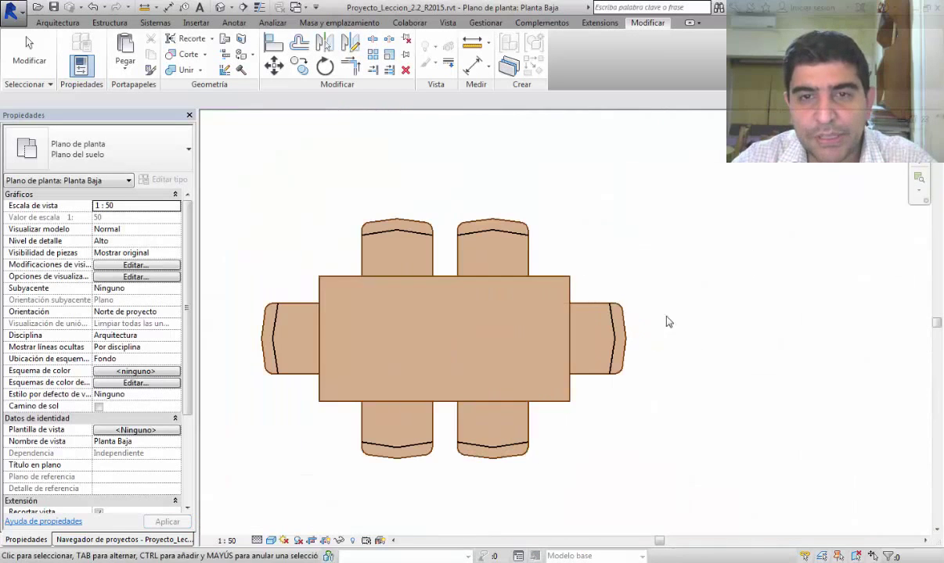
pyautogui.scroll(-3, 708, 317)
pyautogui.moveTo(706, 314); pyautogui.dragTo(639, 353, button='middle')
pyautogui.scroll(-1, 639, 353)
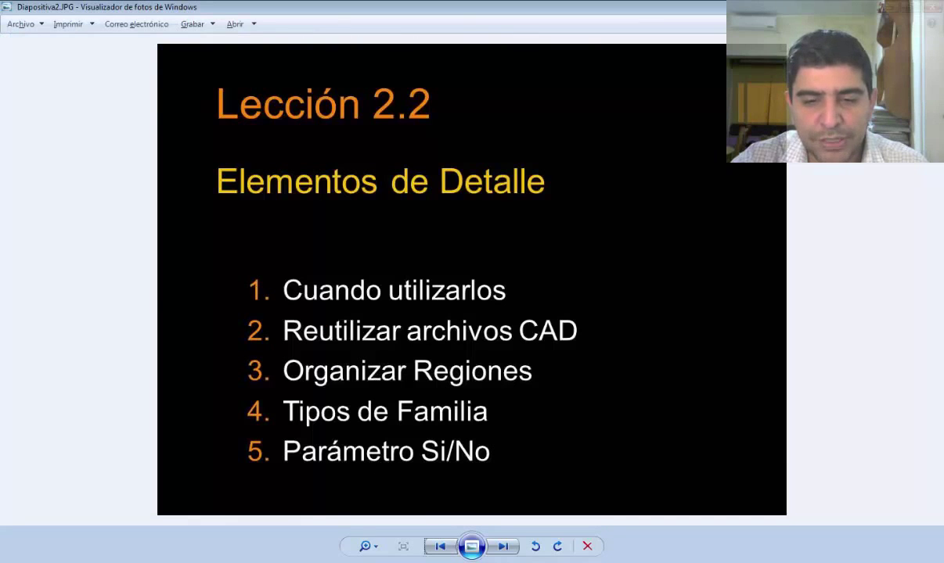
pyautogui.click(503, 547)
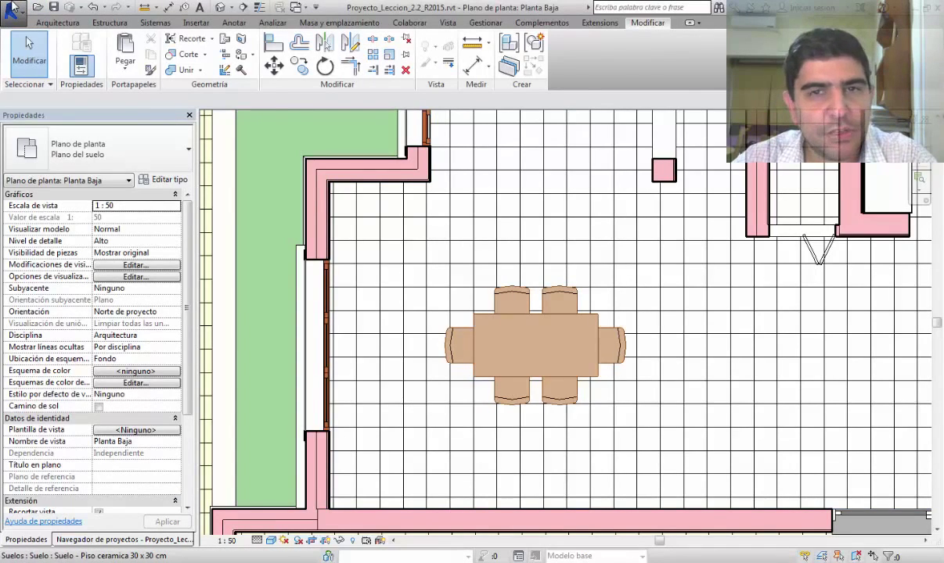
# Create a new family from the Elemento de detalle métrico.rft template
pyautogui.click(12, 8)
pyautogui.moveTo(31, 61)
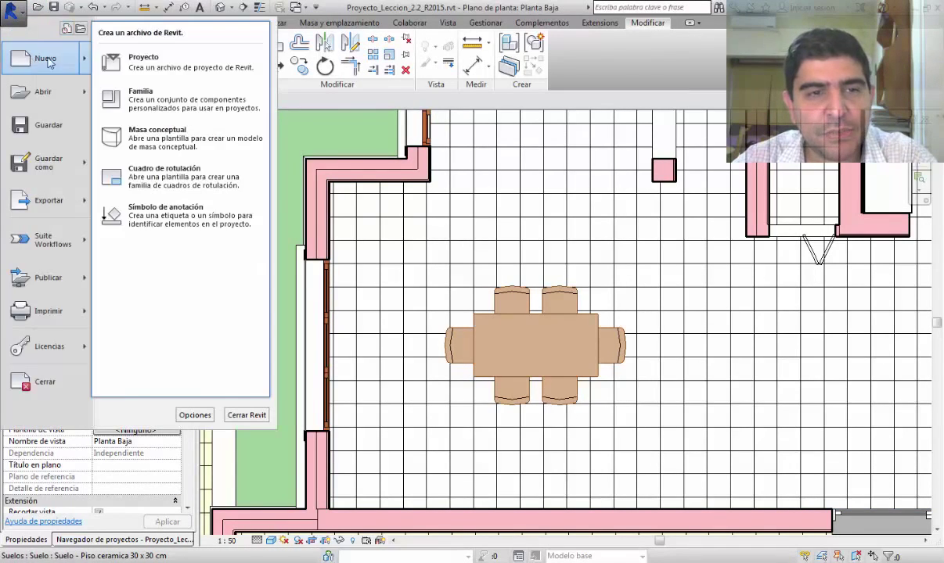
pyautogui.click(148, 105)
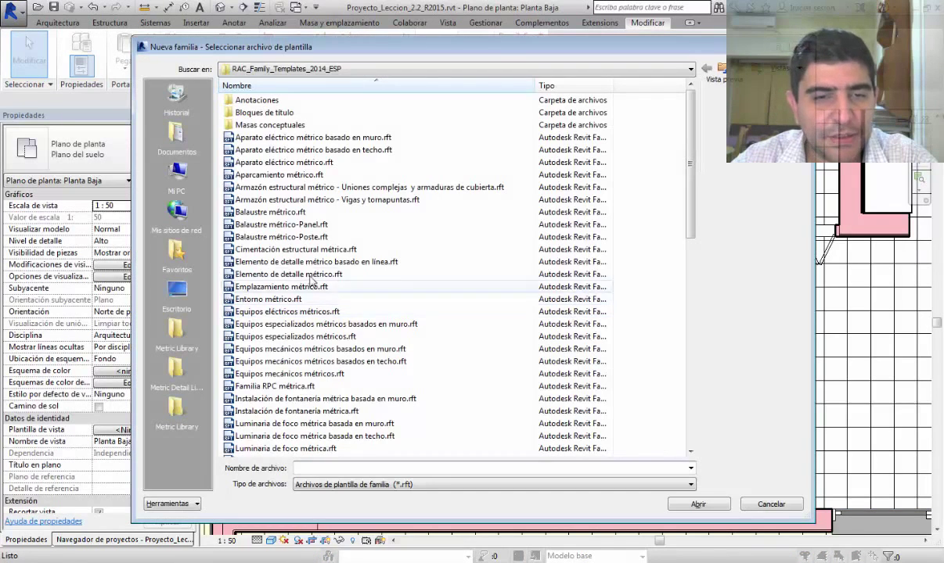
pyautogui.click(311, 274)
pyautogui.click(698, 505)
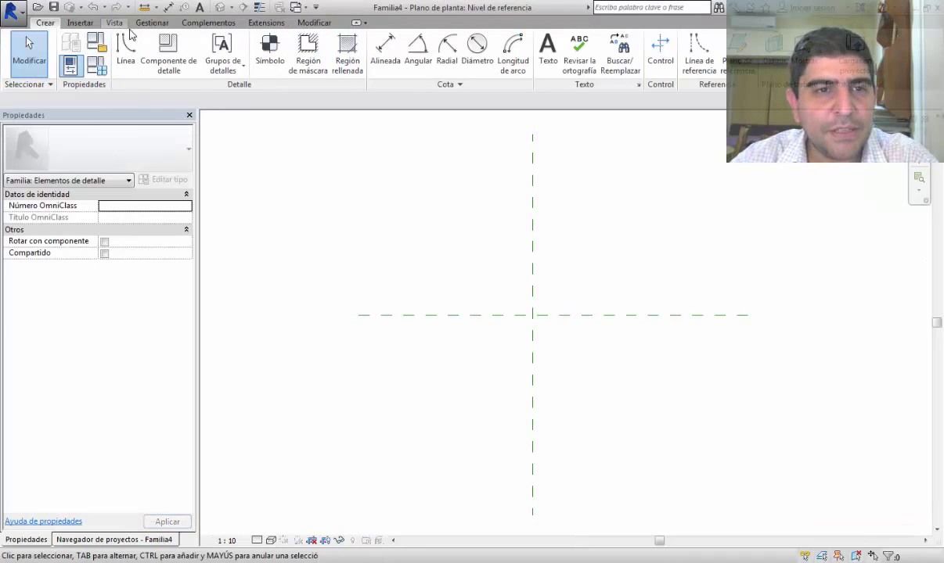
# Import the Banderas.dwg drawing into the family in metres, positioned Automático - Origen a origen
pyautogui.click(81, 23)
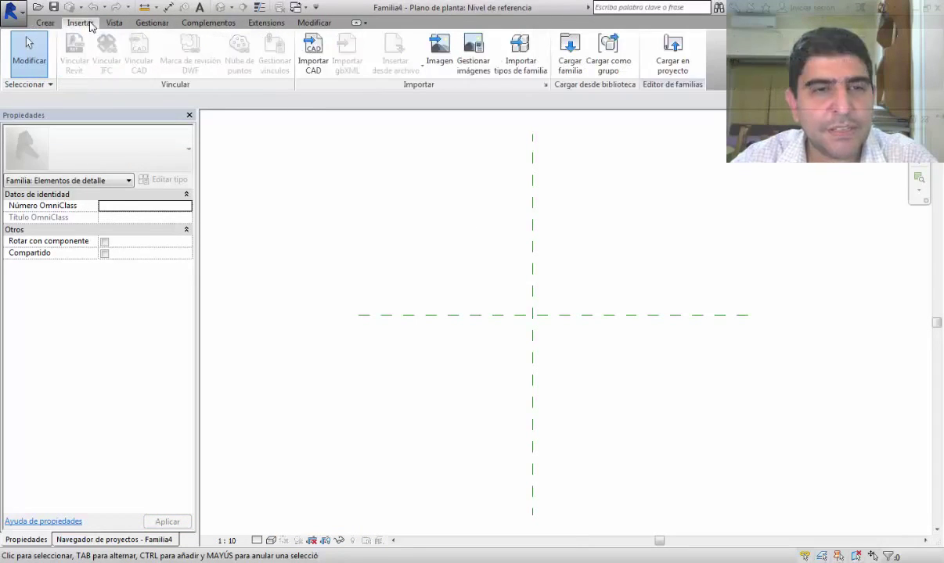
pyautogui.click(312, 52)
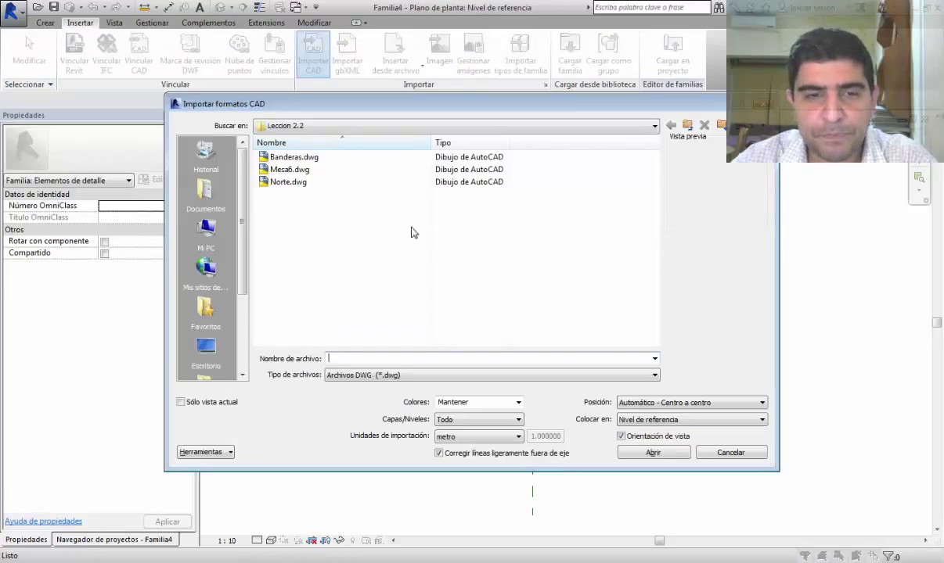
pyautogui.click(296, 157)
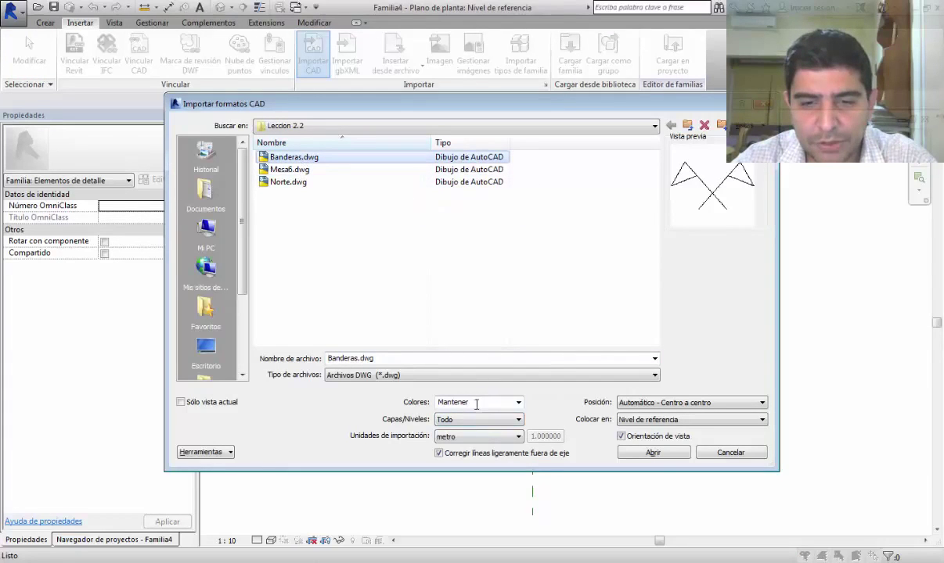
pyautogui.click(642, 411)
pyautogui.click(638, 422)
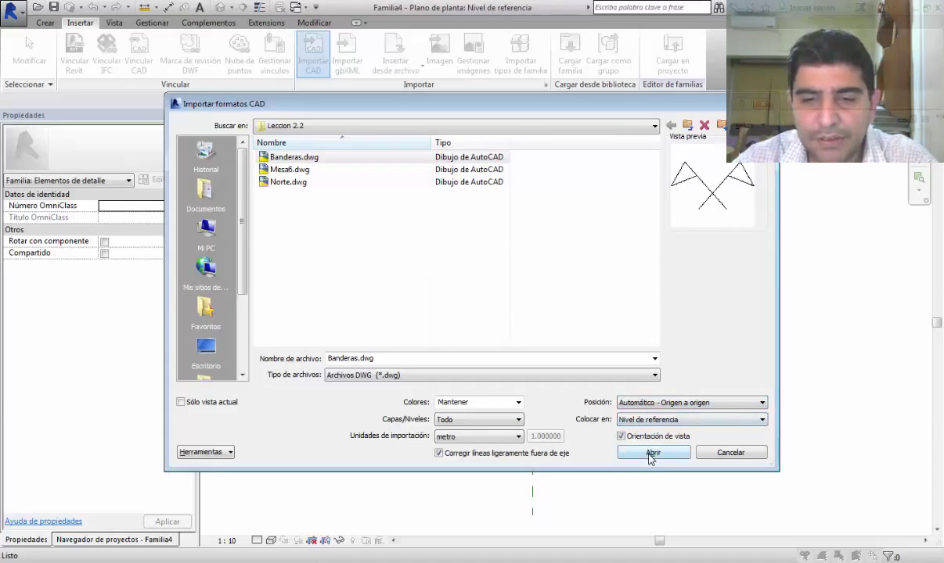
pyautogui.click(651, 453)
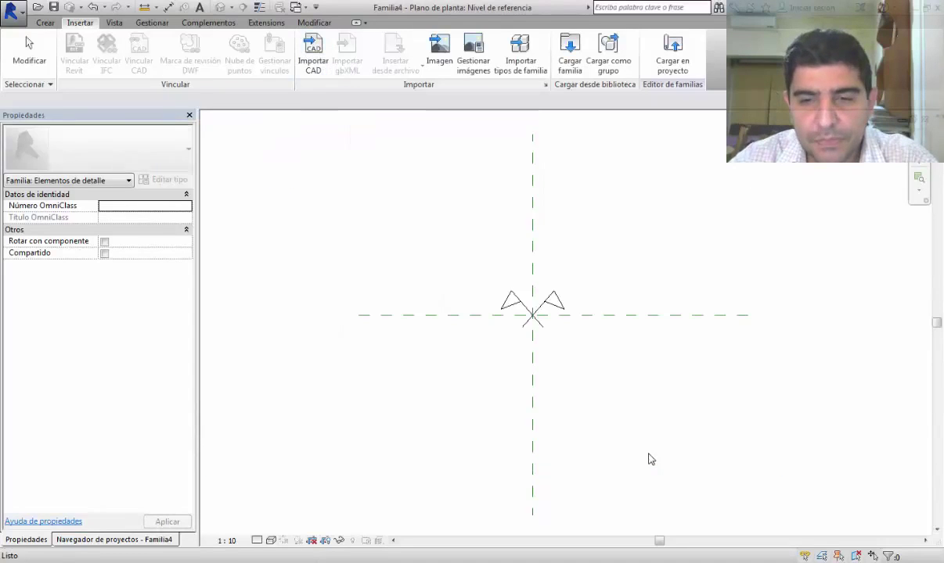
# Explode the imported Banderas.dwg symbol completely into individual lines
pyautogui.scroll(5, 524, 303)
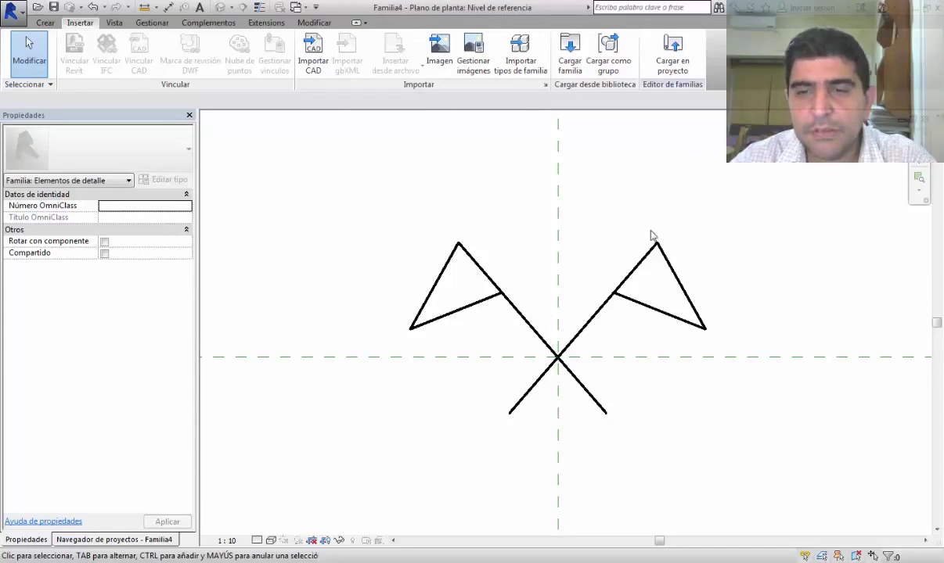
pyautogui.click(628, 284)
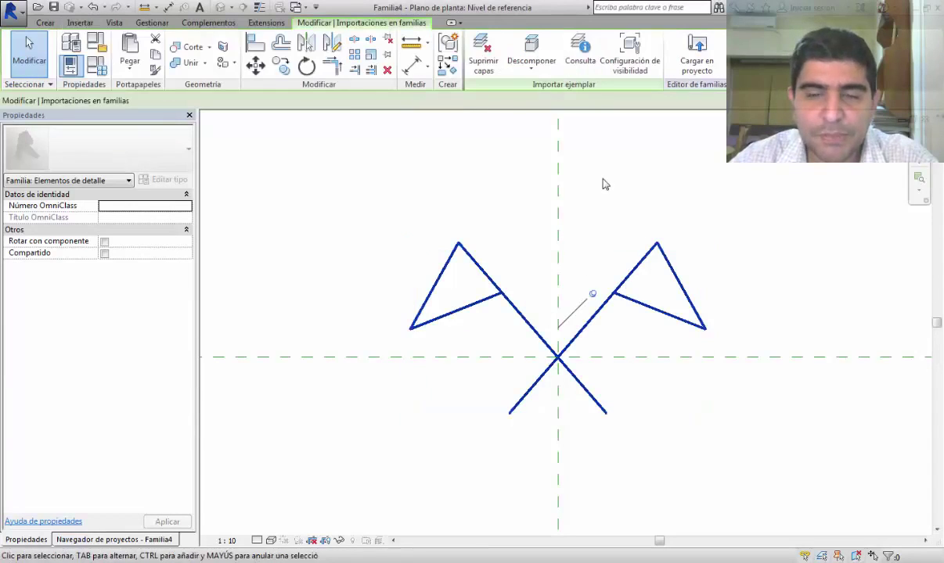
pyautogui.click(539, 71)
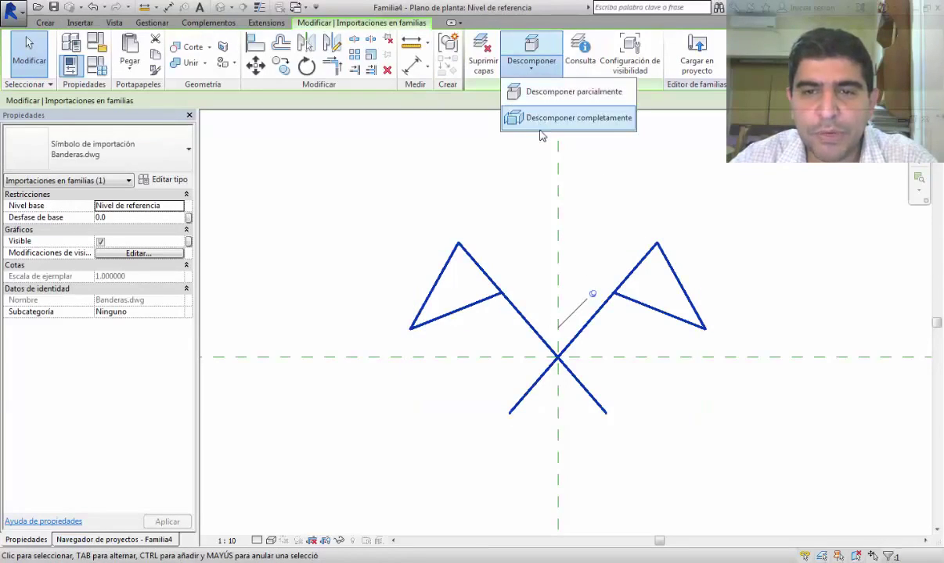
pyautogui.click(540, 119)
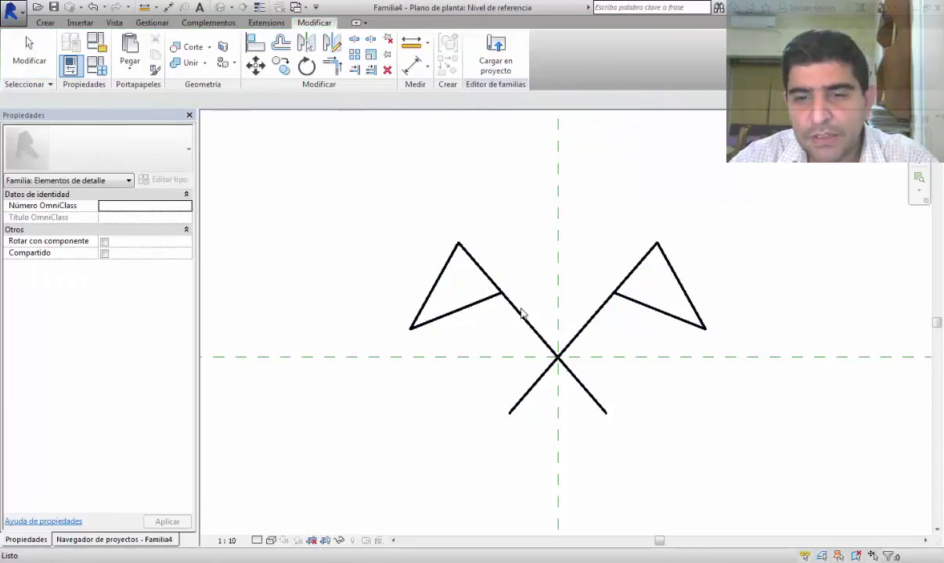
# Assign all the flag symbol's lines to the Líneas finas subcategory
pyautogui.moveTo(358, 183); pyautogui.dragTo(777, 482)
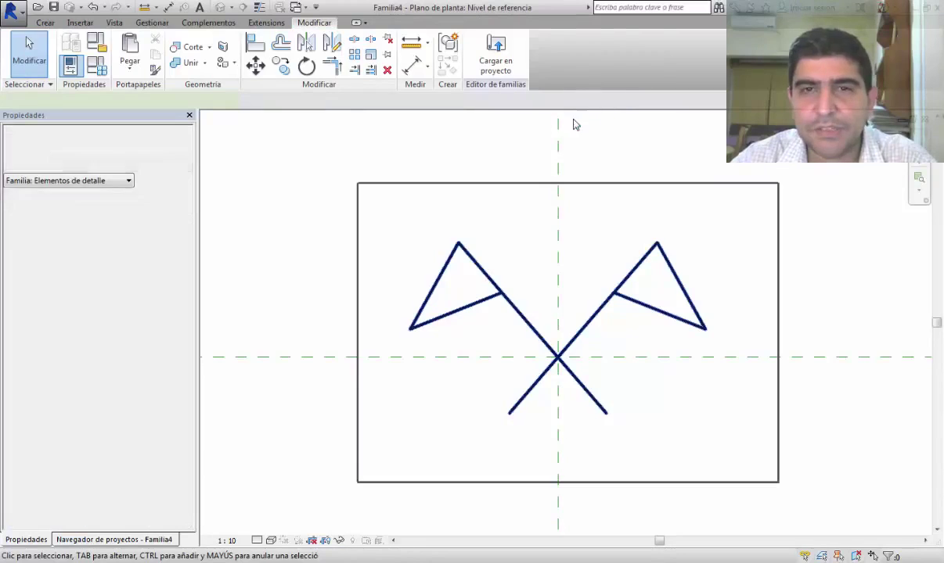
pyautogui.click(494, 66)
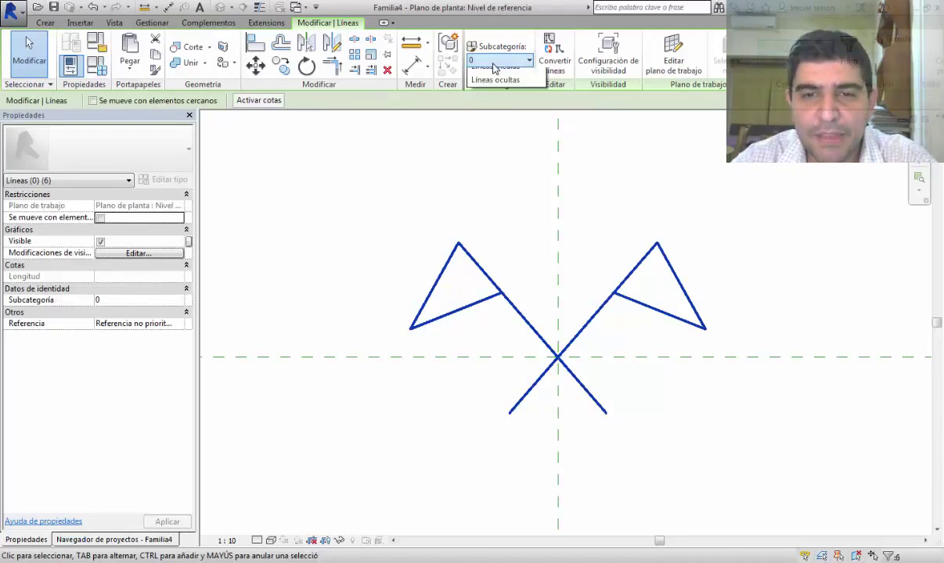
pyautogui.click(493, 117)
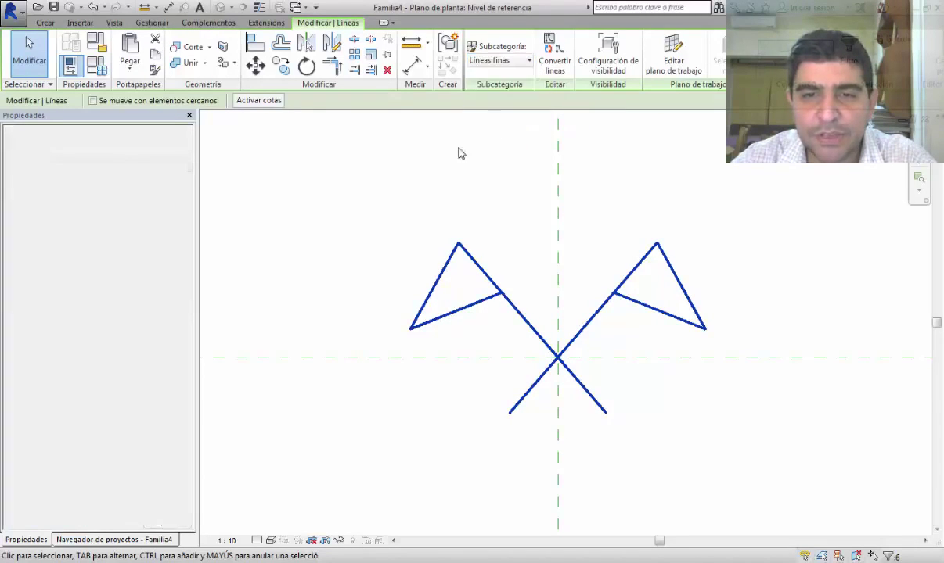
pyautogui.click(381, 199)
pyautogui.scroll(-1, 505, 223)
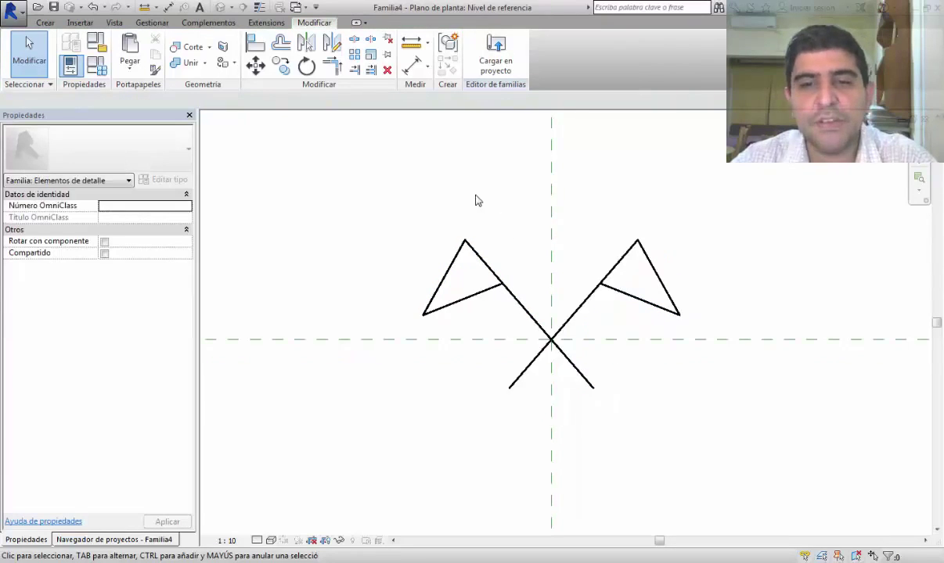
# Create a new family type named Banderines
pyautogui.click(100, 72)
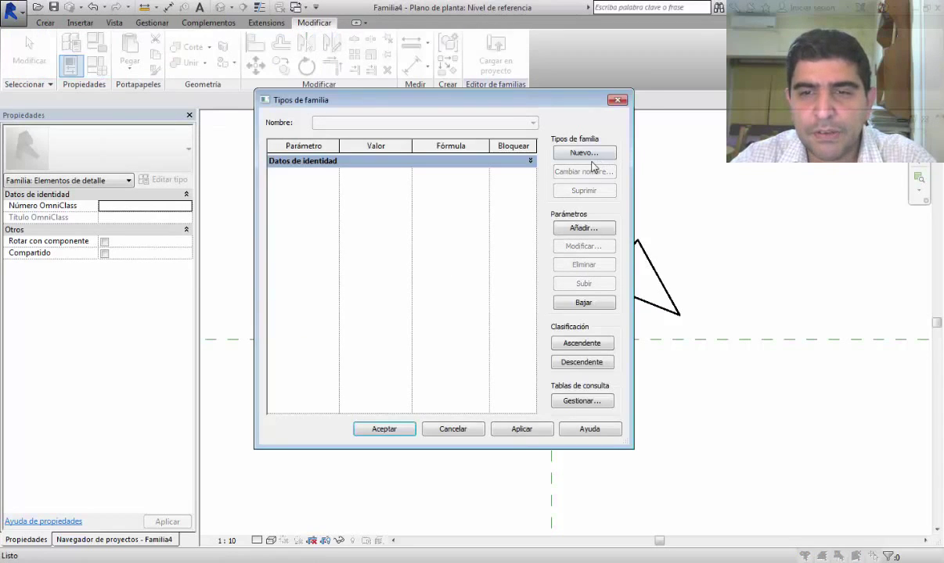
pyautogui.click(585, 154)
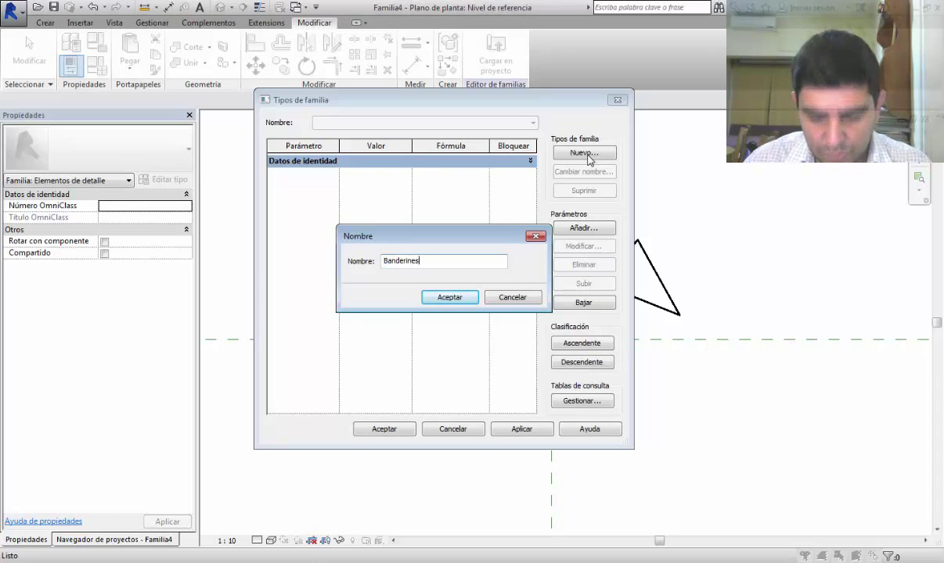
pyautogui.press('Return')
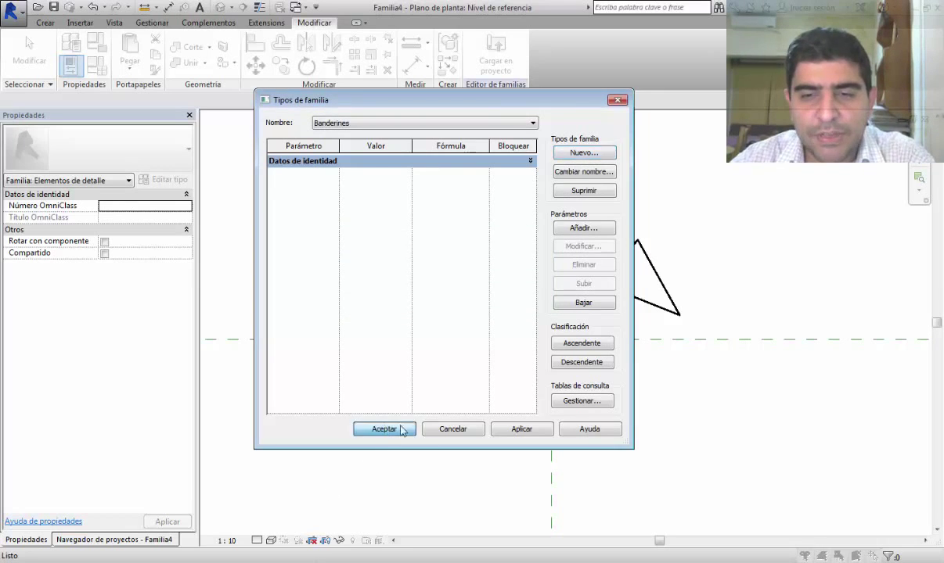
pyautogui.click(383, 431)
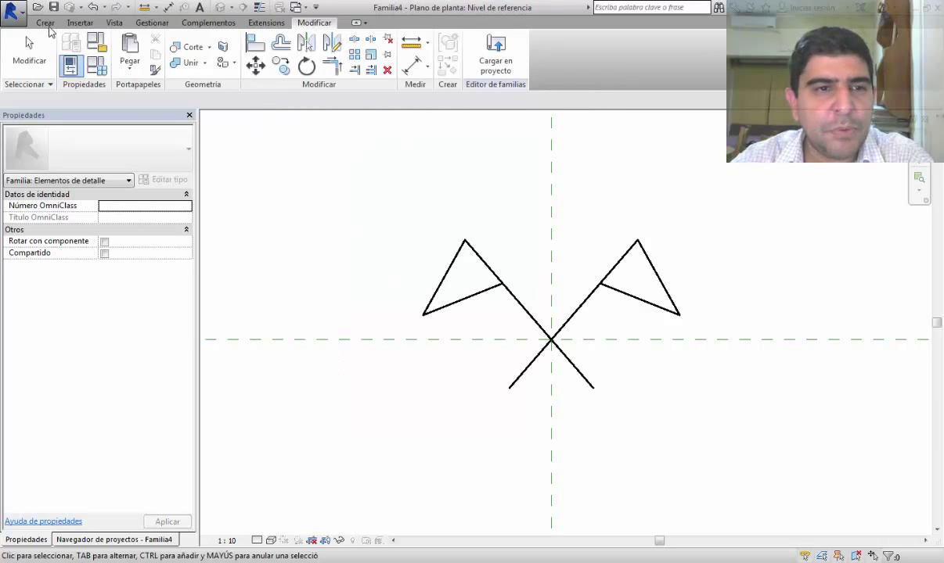
# Save the family as Banderines in the Leccion 2.2 folder
pyautogui.hotkey('ctrl', 's')
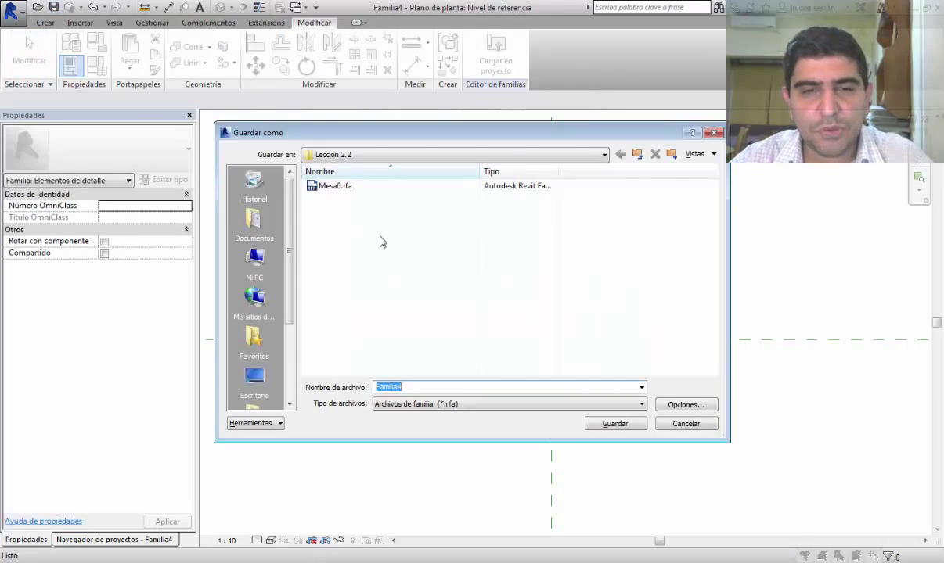
pyautogui.write('Banderines')
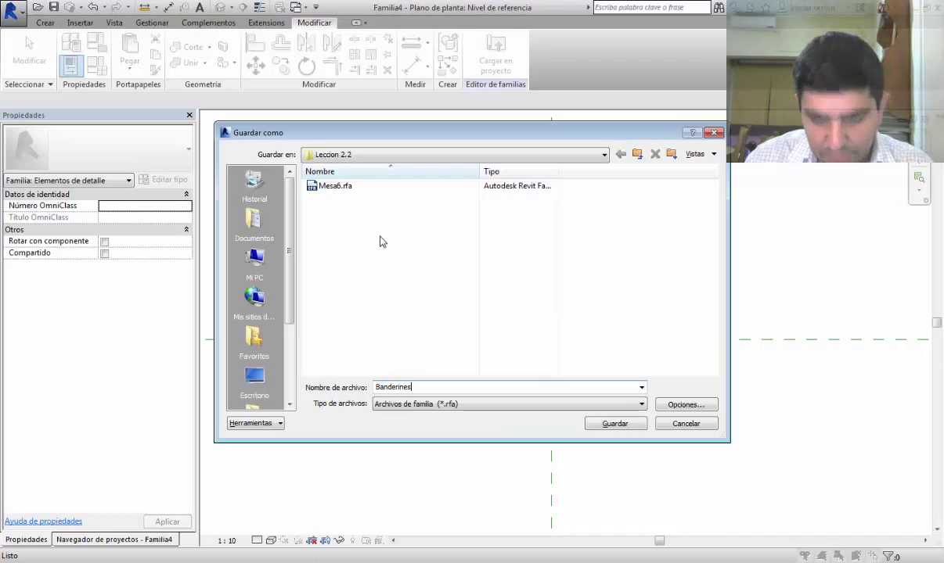
pyautogui.press('Return')
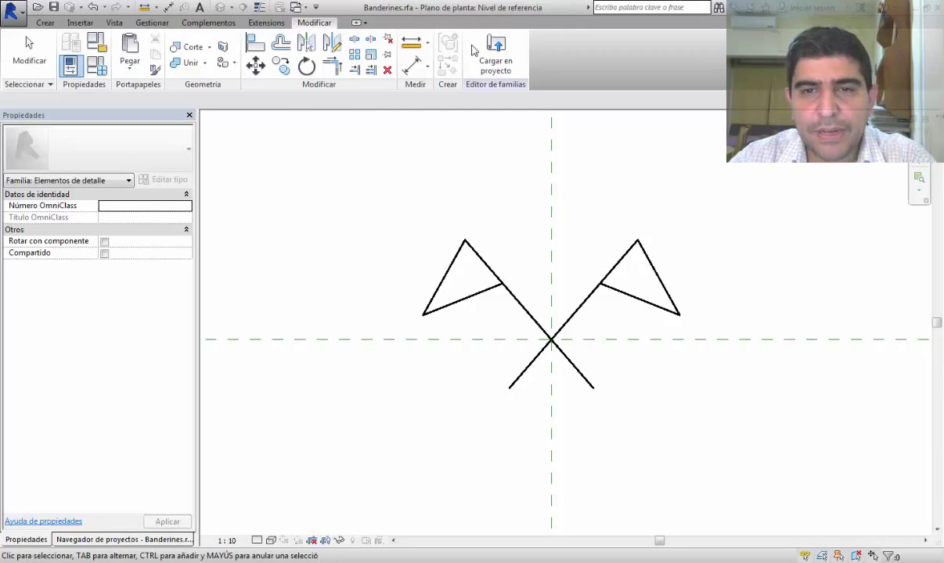
# Load the Banderines family into the Proyecto_Leccion_2.2_R2015 project without placing an instance in the floor plan
pyautogui.click(494, 58)
pyautogui.click(438, 385)
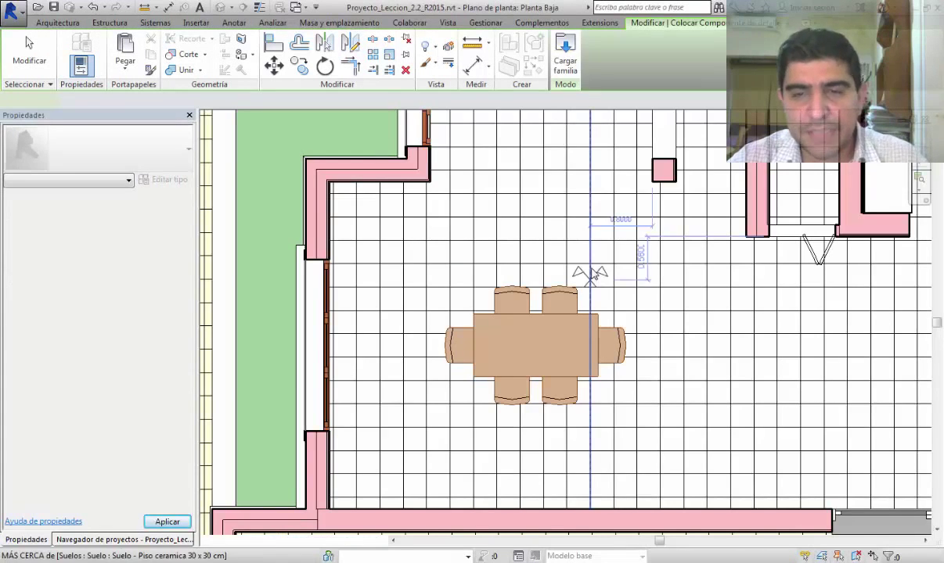
pyautogui.press('Escape')
pyautogui.press('Escape')
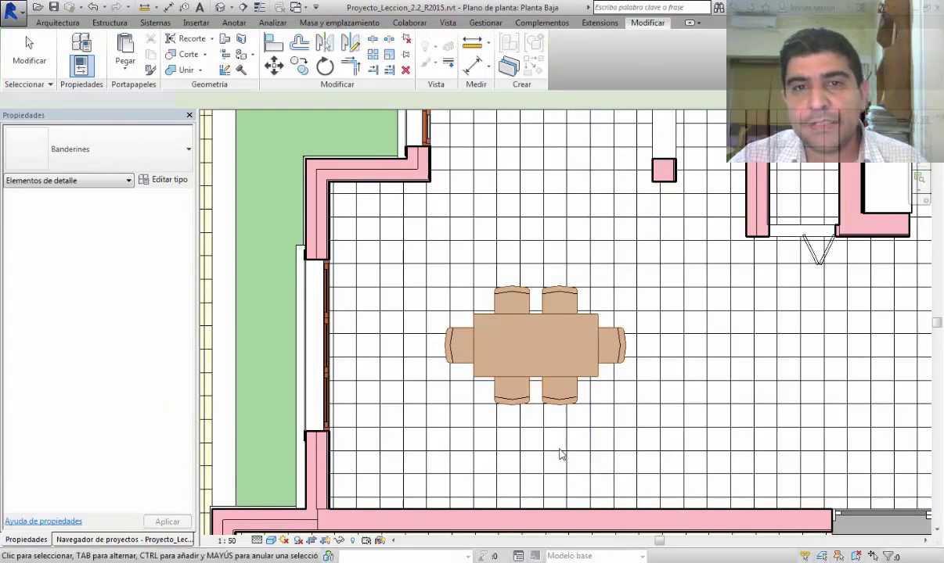
# Examine the reference plane running along the boundary wall behind the bedrooms and bathroom in the Planta Baja plan
pyautogui.scroll(-2, 624, 243)
pyautogui.moveTo(645, 200); pyautogui.dragTo(497, 426, button='middle')
pyautogui.scroll(-2, 514, 363)
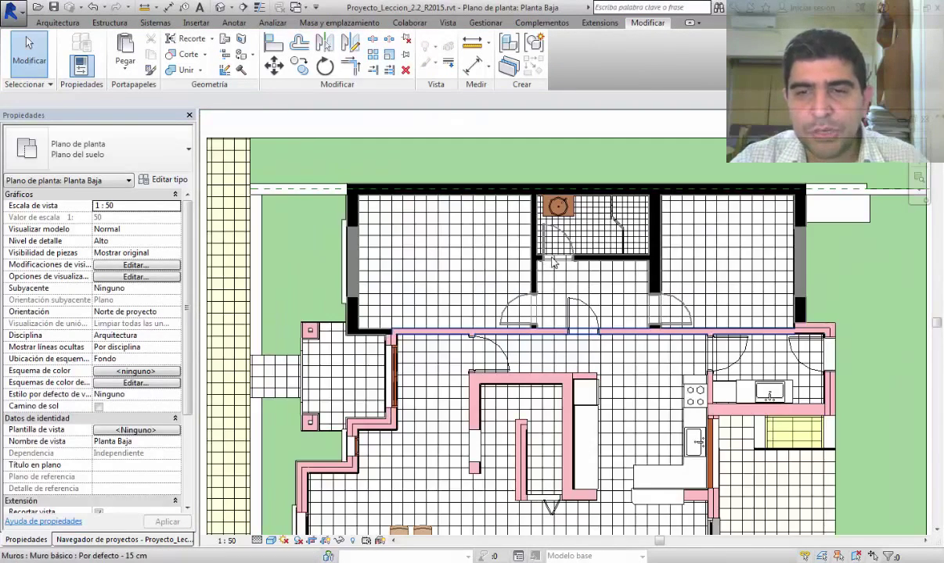
pyautogui.moveTo(353, 215); pyautogui.dragTo(336, 241, button='middle')
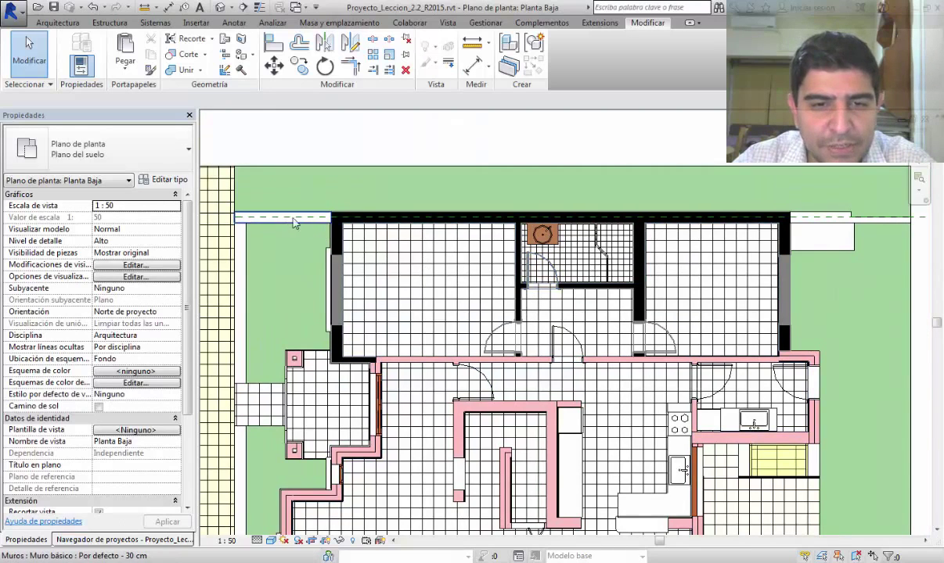
pyautogui.click(922, 224)
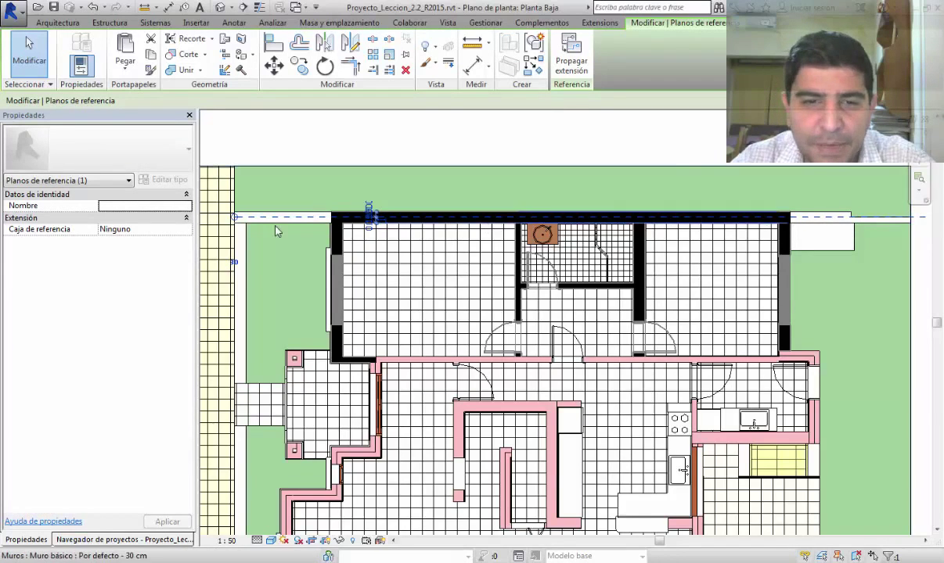
pyautogui.click(328, 152)
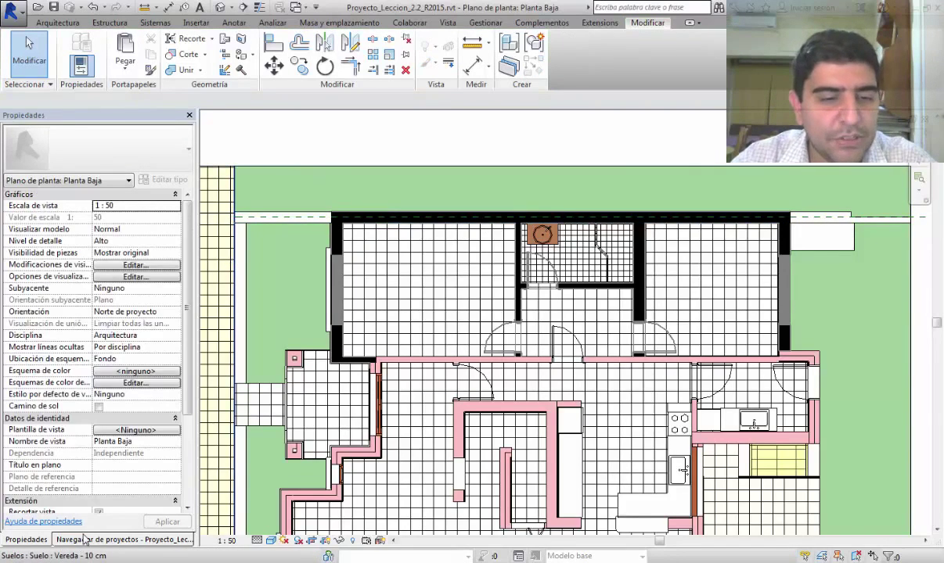
# Open the Este elevation and focus on the upper end of the boundary reference plane above the roof
pyautogui.click(86, 540)
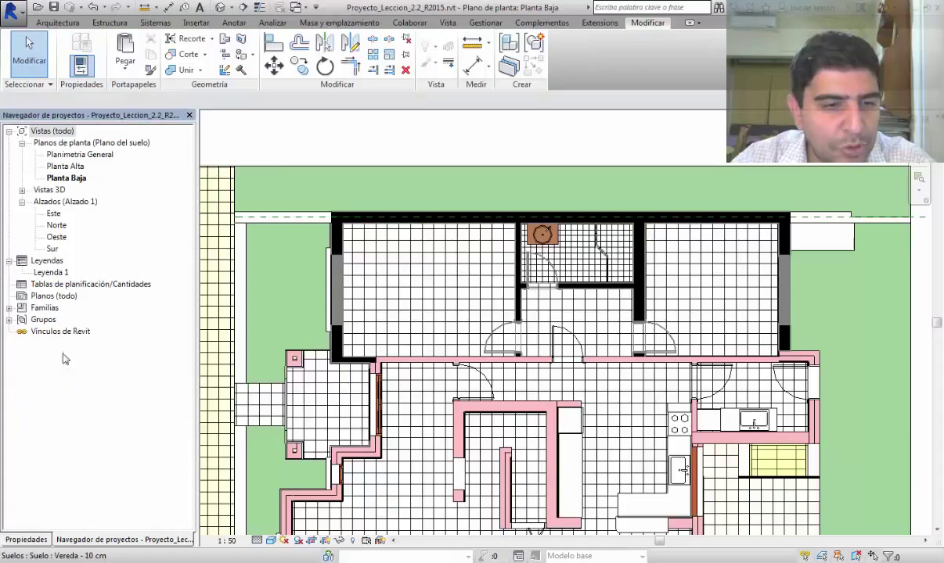
pyautogui.doubleClick(54, 215)
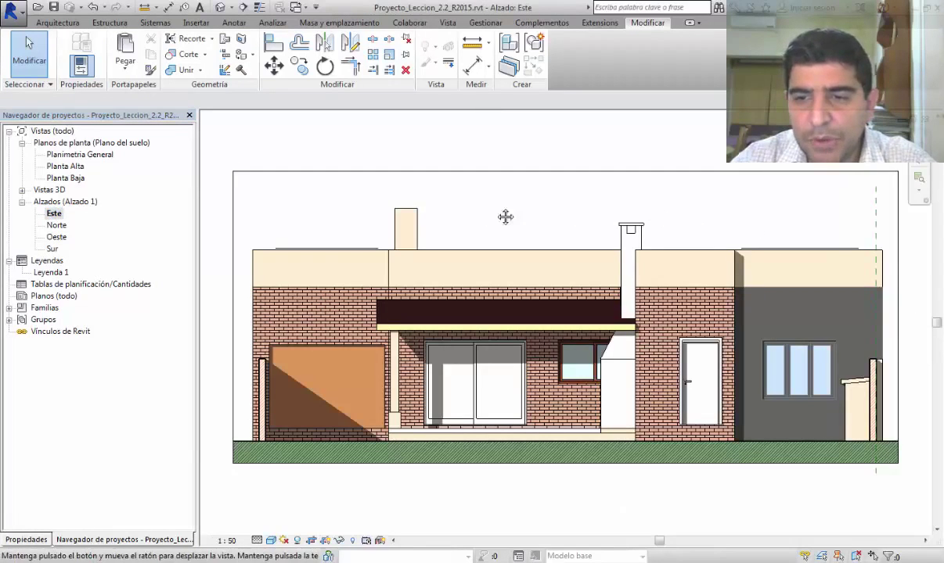
pyautogui.scroll(6, 459, 213)
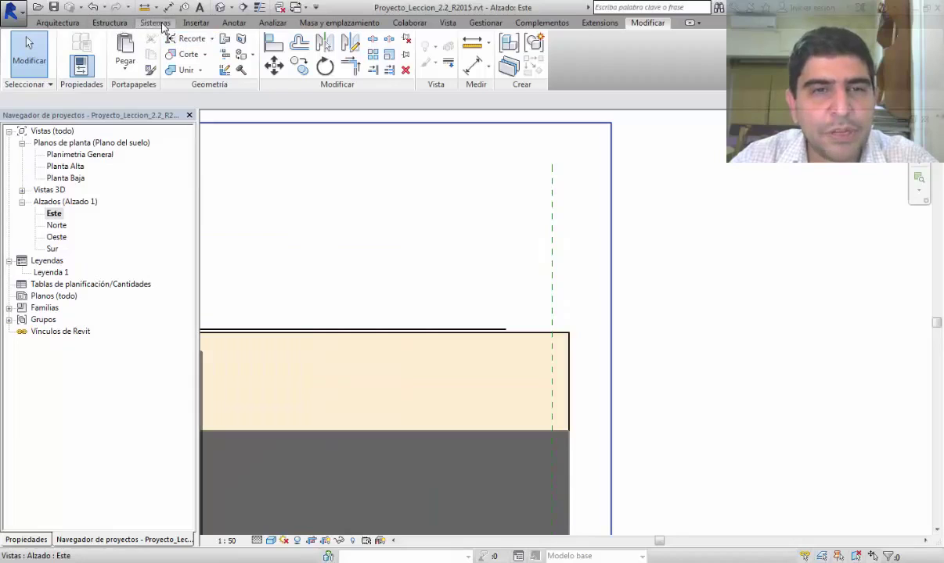
# Place a Banderines detail component on the boundary reference plane in the Este elevation, about 1.20 m above the parapet's upper edge
pyautogui.click(237, 24)
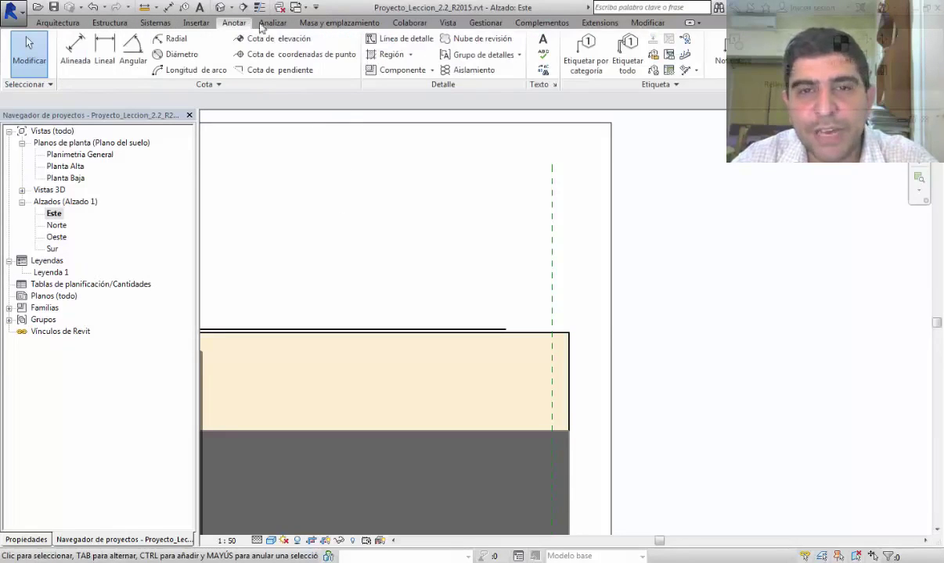
pyautogui.click(431, 72)
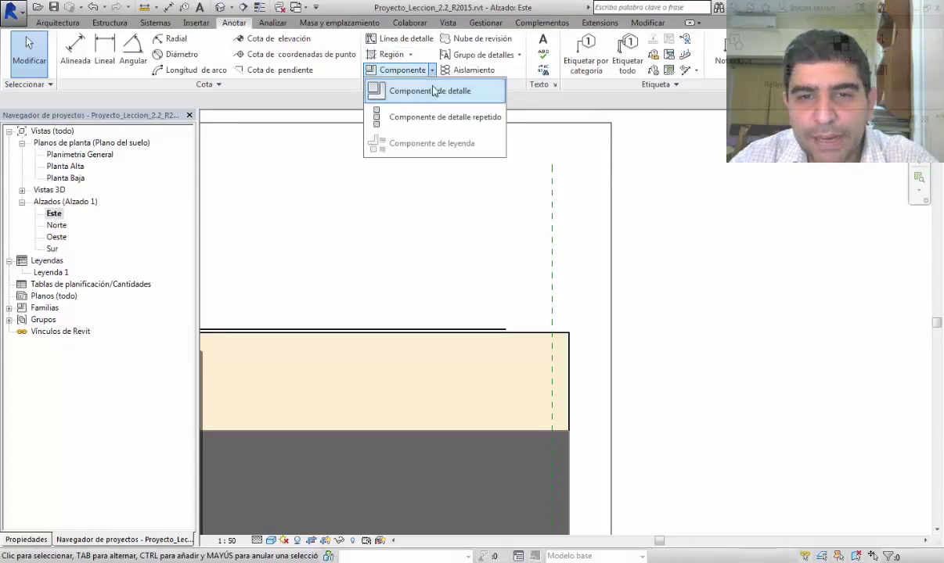
pyautogui.click(429, 91)
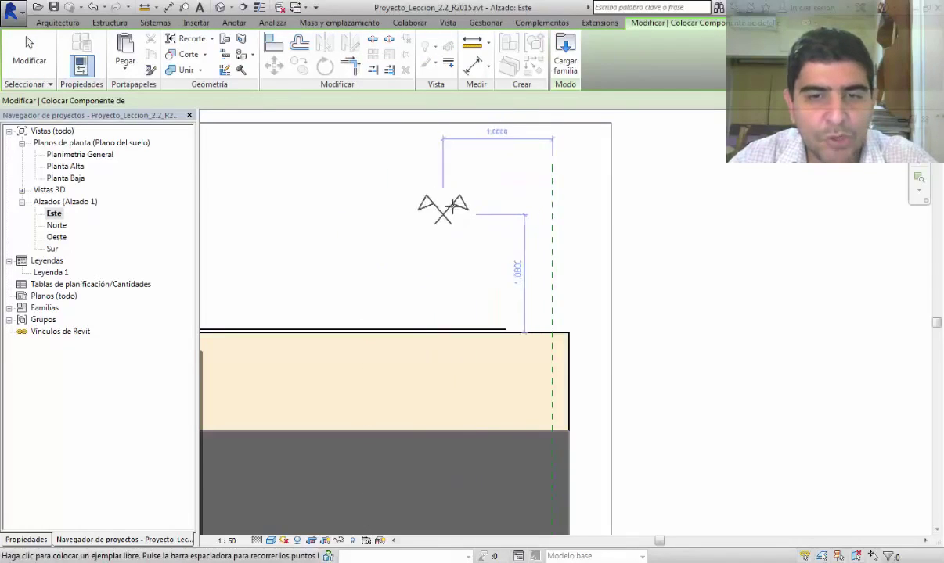
pyautogui.click(26, 539)
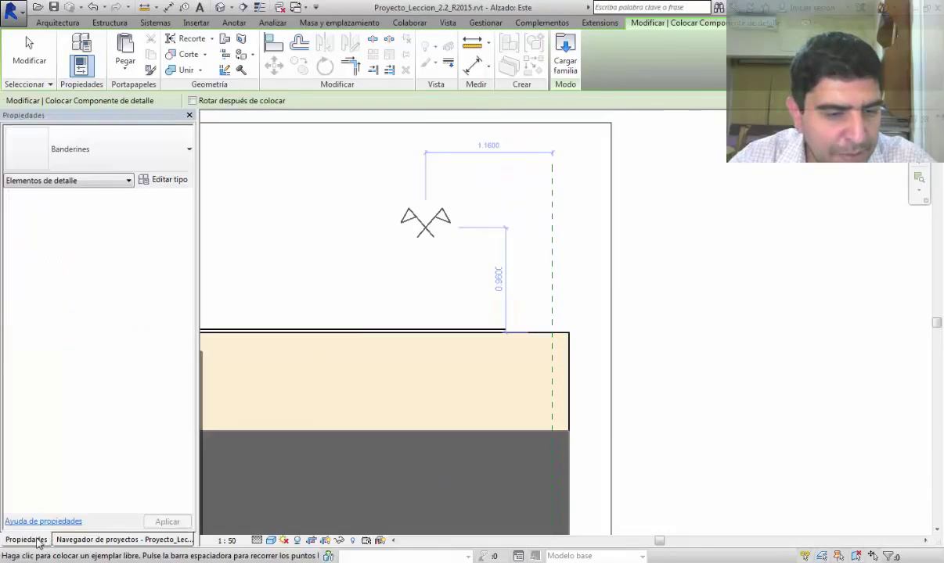
pyautogui.click(134, 148)
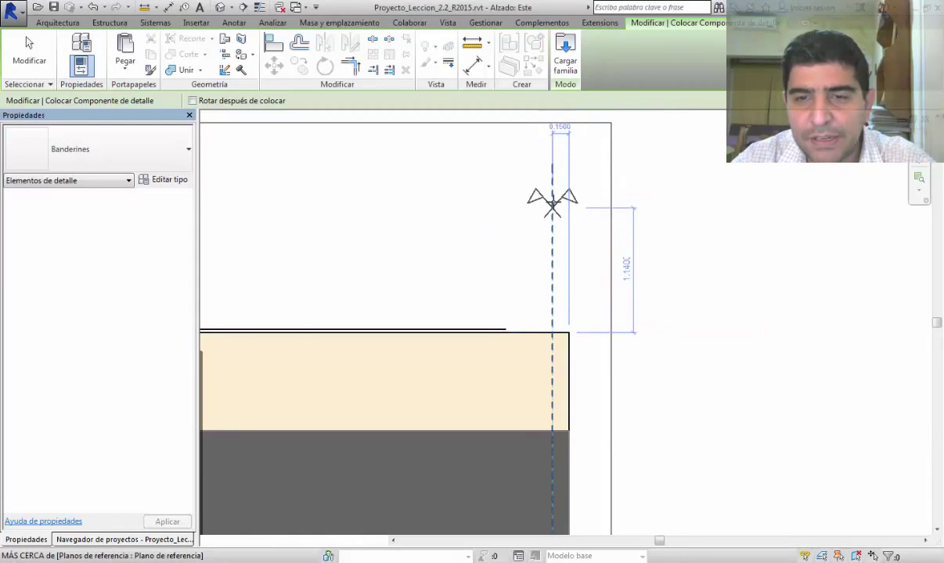
pyautogui.click(552, 203)
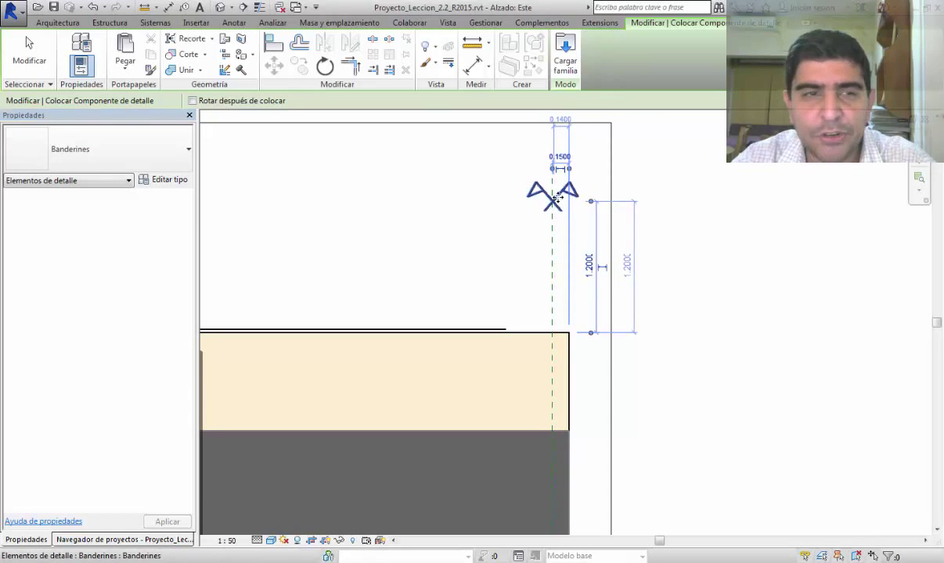
pyautogui.press('Escape')
pyautogui.press('Escape')
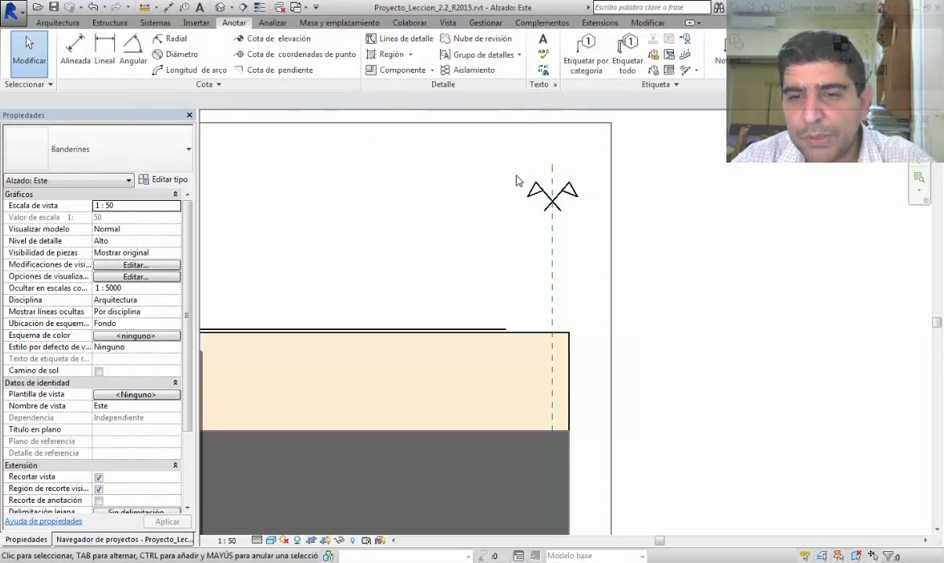
# Examine the placed Banderines symbol within the whole Este elevation and check the example slide for the remaining symbol
pyautogui.scroll(3, 515, 181)
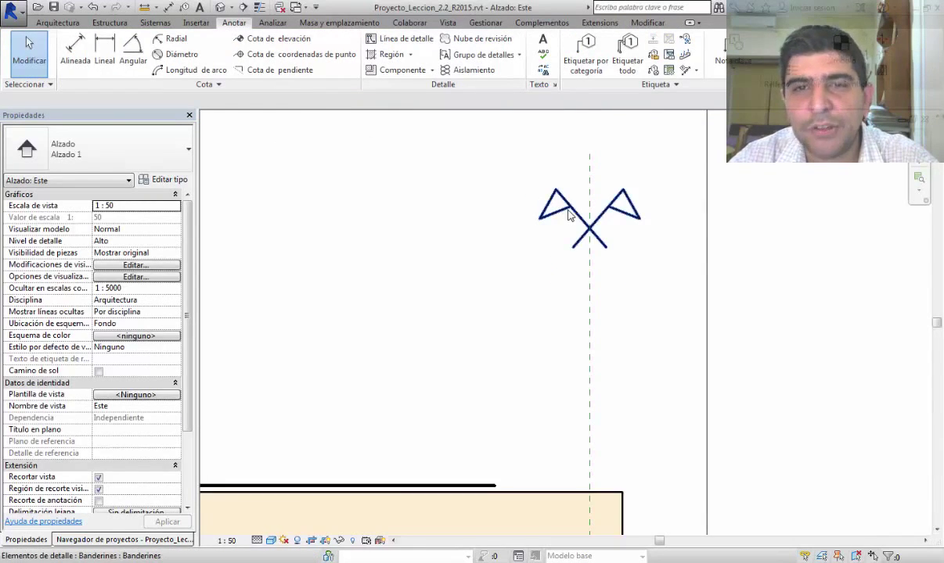
pyautogui.click(504, 216)
pyautogui.press('Escape')
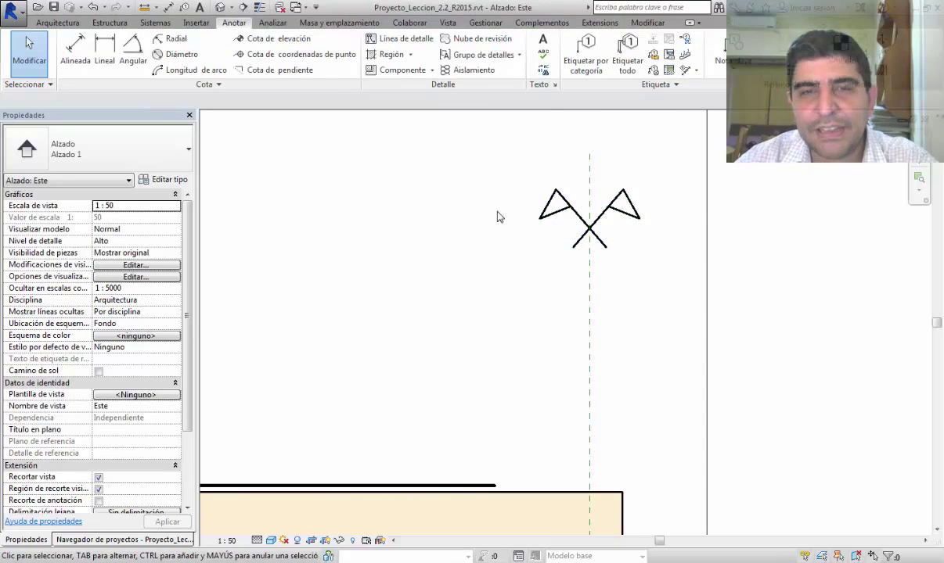
pyautogui.scroll(-5, 500, 227)
pyautogui.moveTo(505, 240); pyautogui.dragTo(815, 223, button='middle')
pyautogui.scroll(-3, 763, 213)
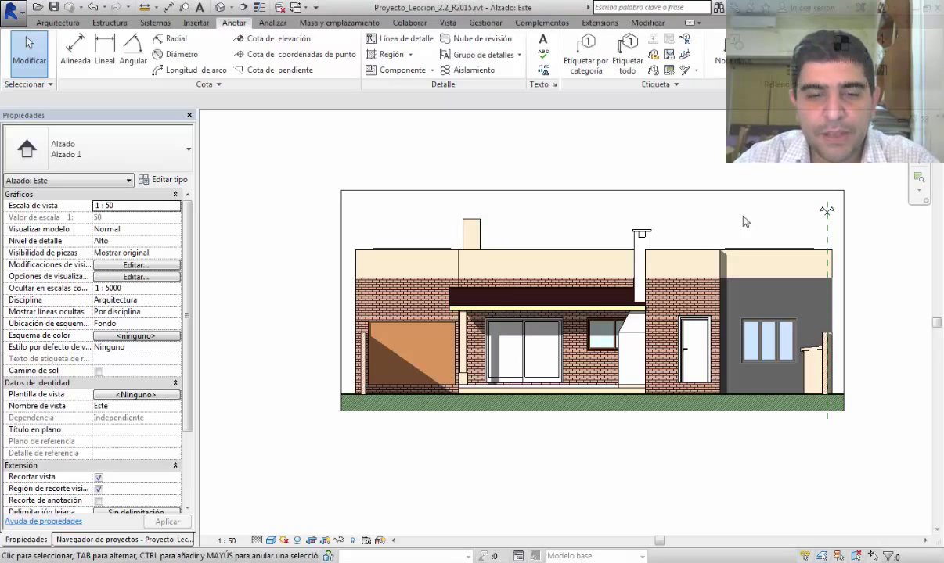
pyautogui.click(329, 562)
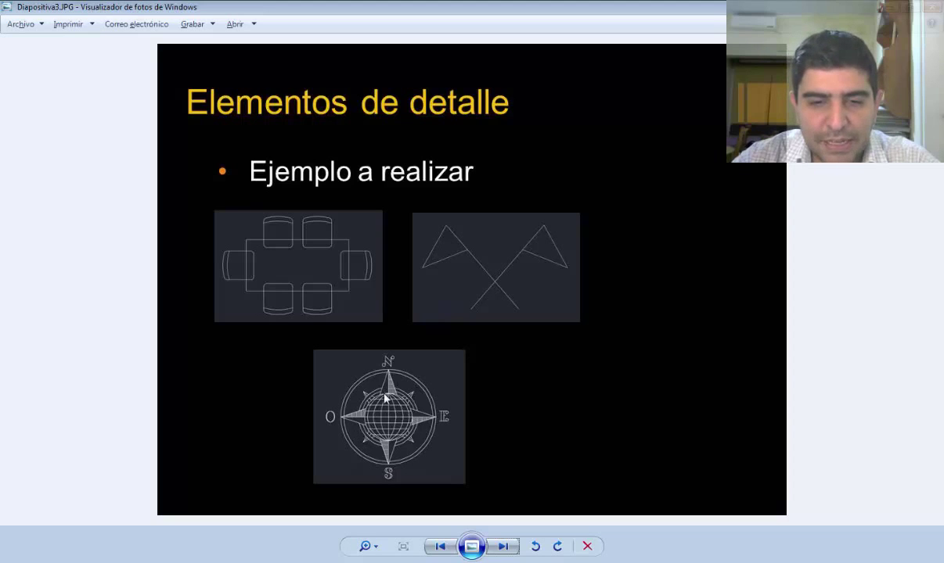
pyautogui.click(332, 562)
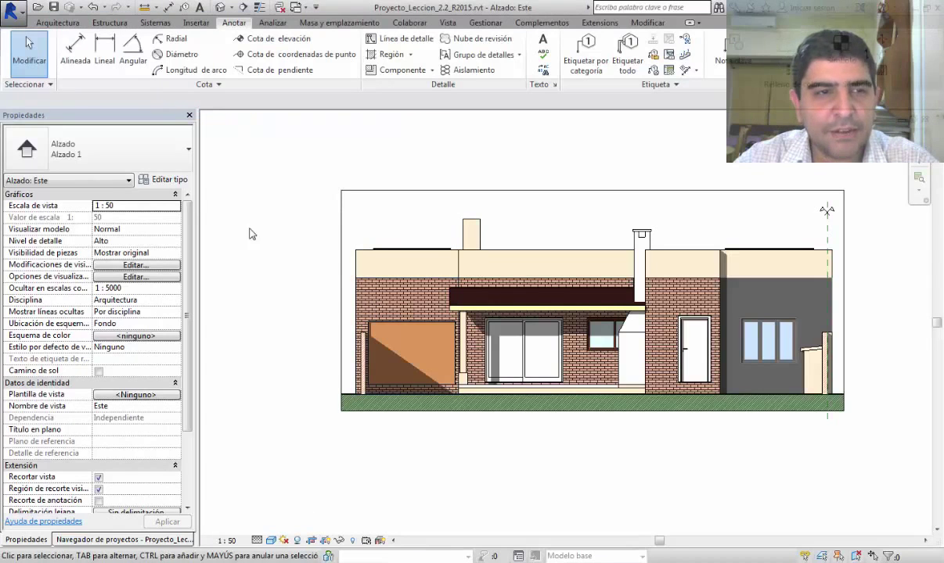
# Create a new family from the Elemento de detalle métrico.rft template
pyautogui.click(16, 14)
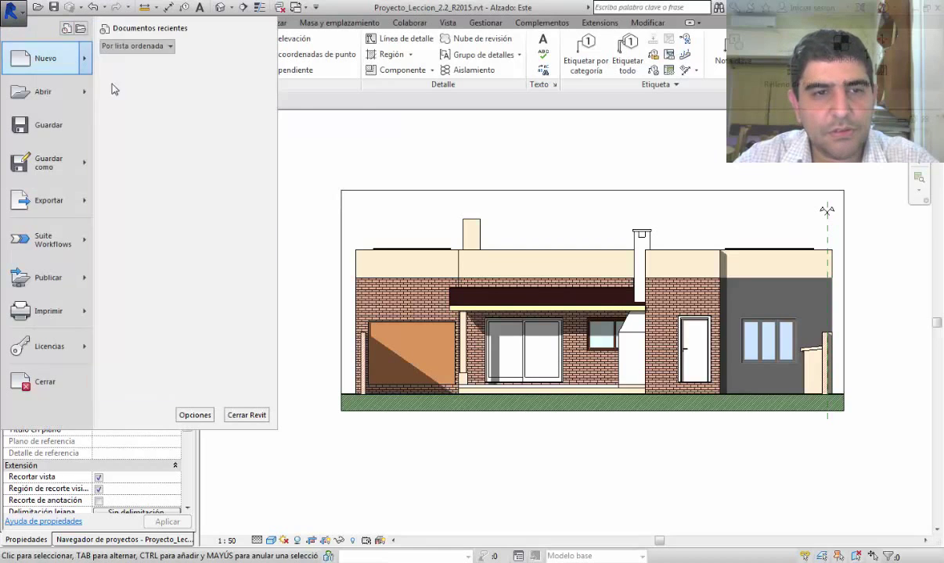
pyautogui.click(125, 98)
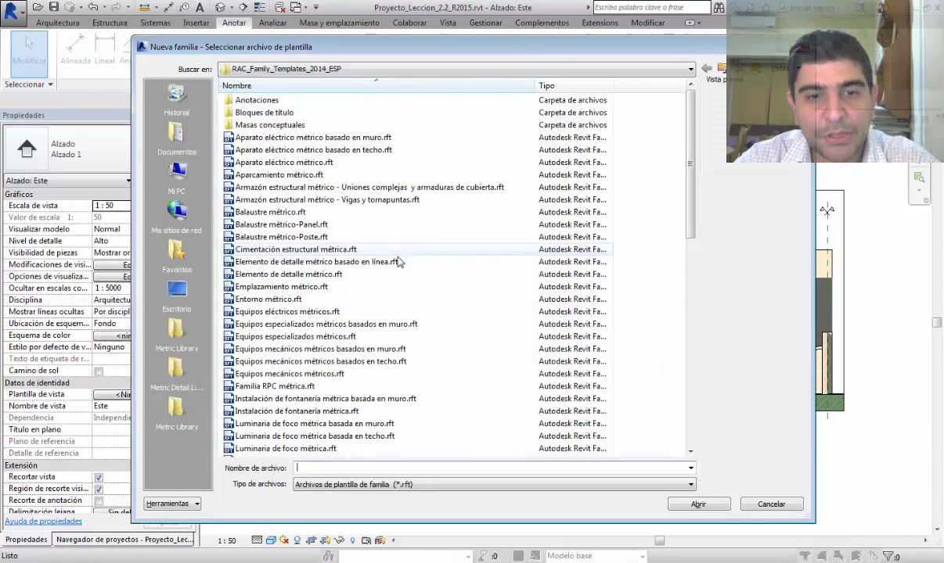
pyautogui.click(286, 274)
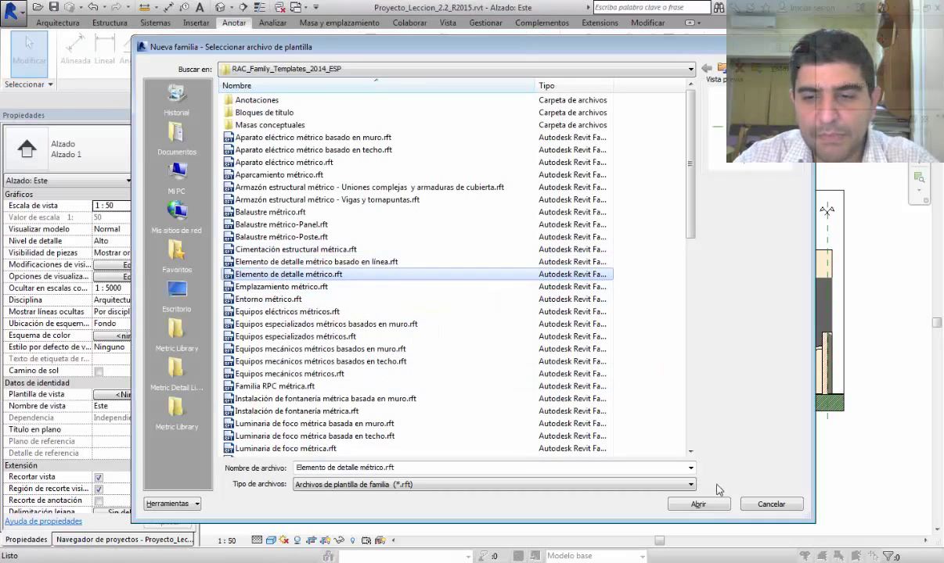
pyautogui.click(692, 503)
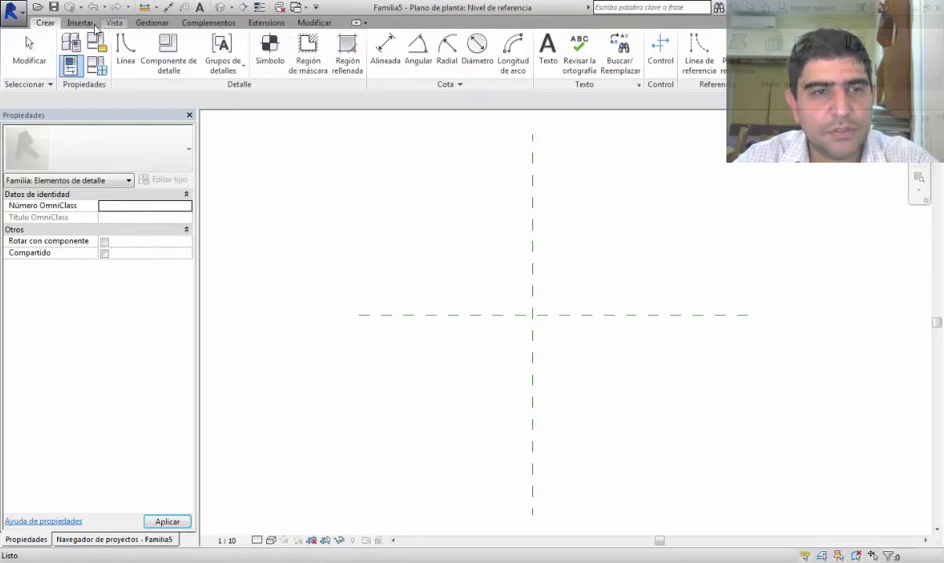
# Import the Norte.dwg drawing into the family with Automático - Centro a centro positioning and metro as import units
pyautogui.click(92, 23)
pyautogui.click(312, 55)
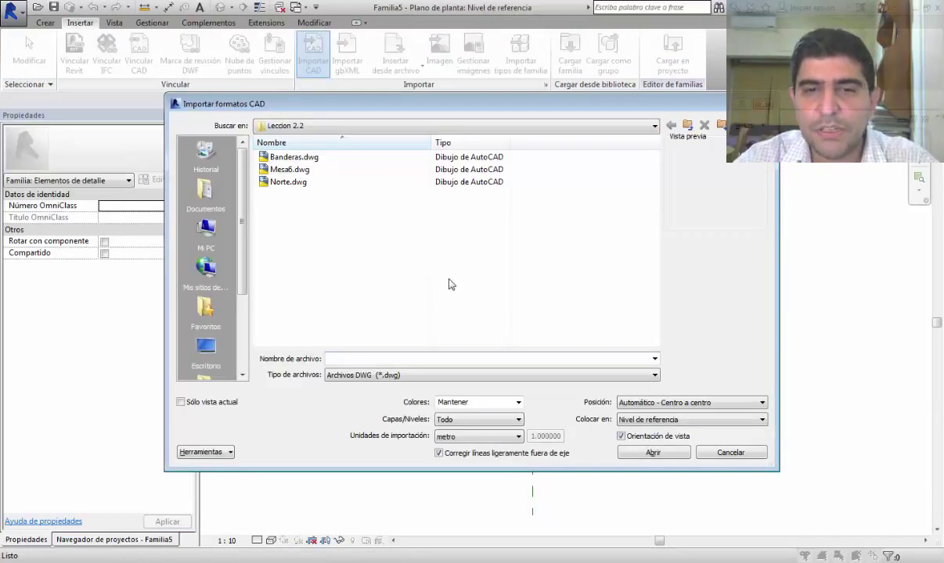
pyautogui.click(289, 182)
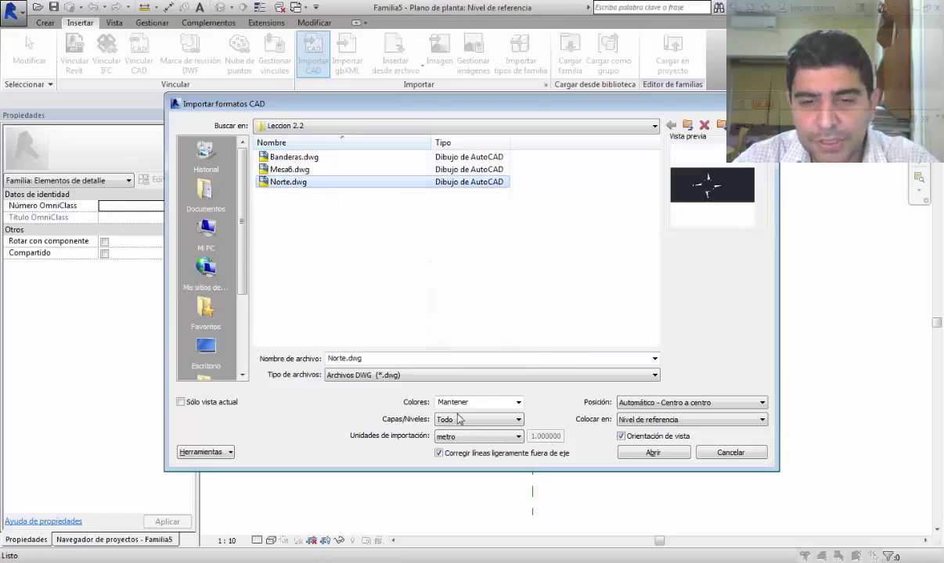
pyautogui.click(677, 405)
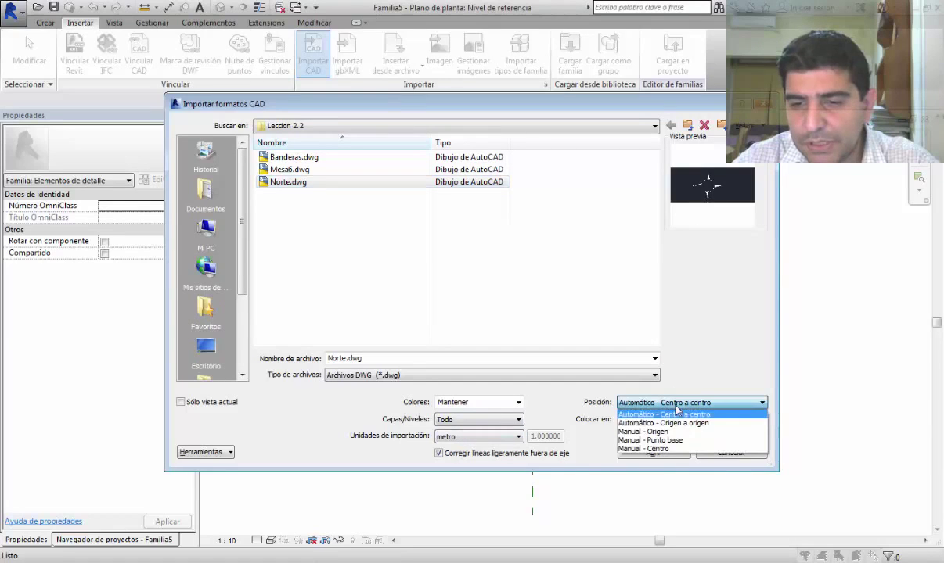
pyautogui.click(679, 415)
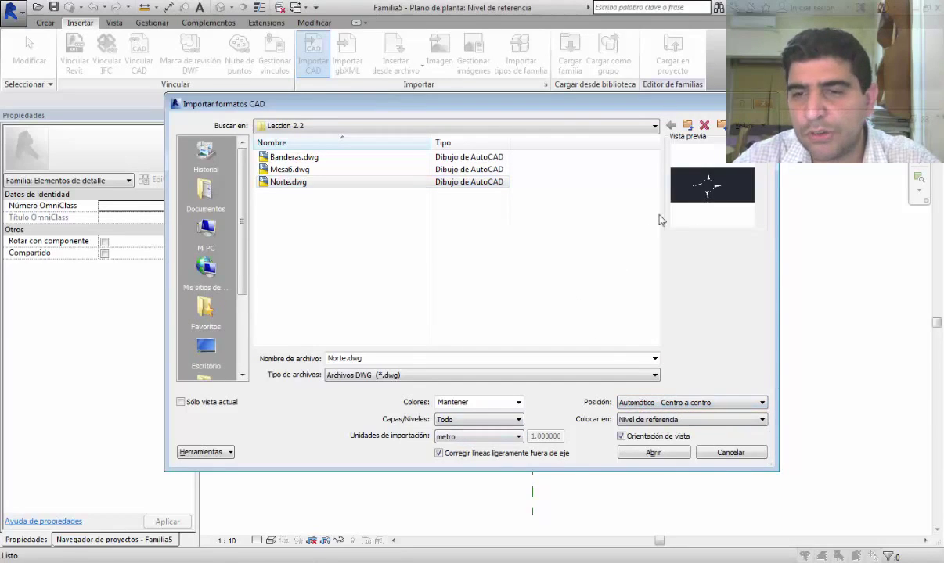
pyautogui.click(650, 453)
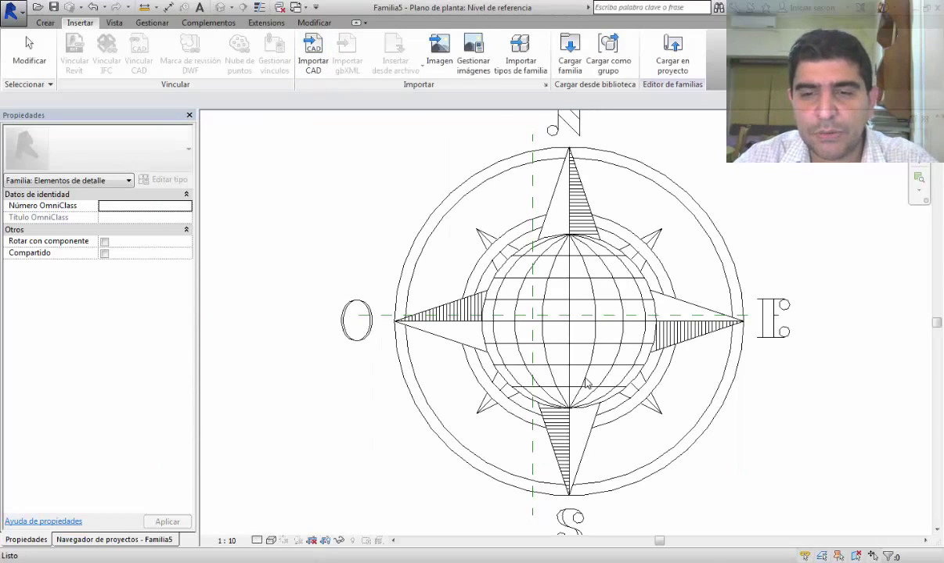
# Move the imported compass so its centre sits on the intersection of the two reference planes, and explode it into lines
pyautogui.click(591, 382)
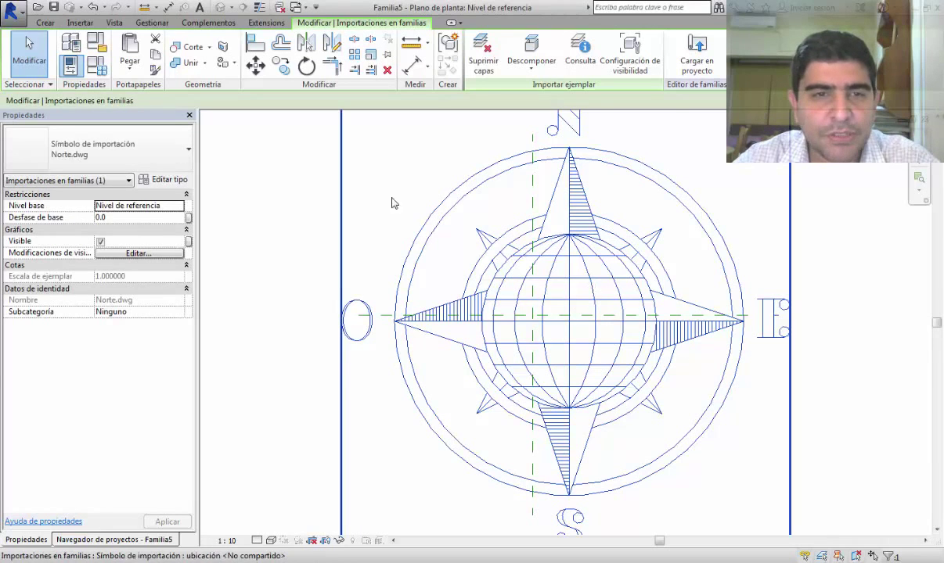
pyautogui.click(255, 65)
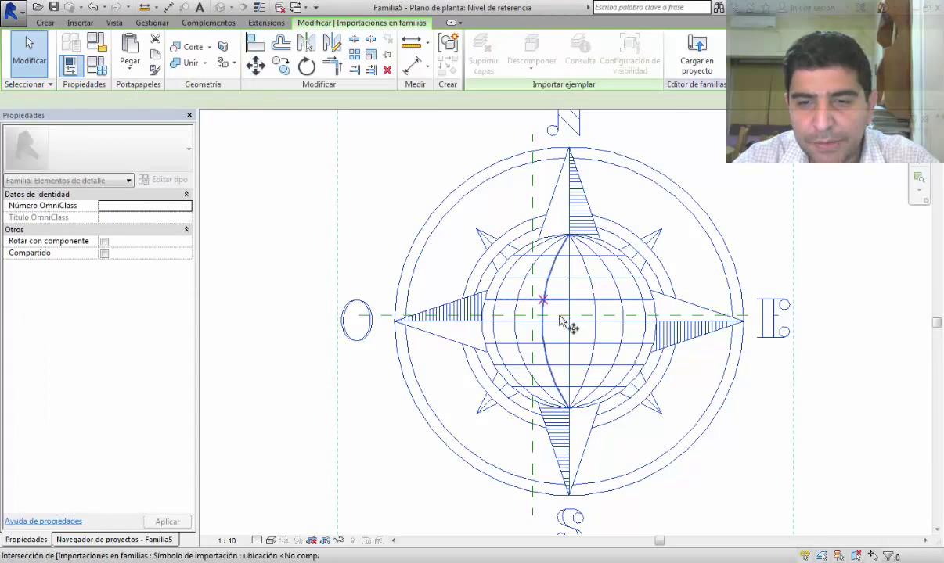
pyautogui.scroll(3, 540, 320)
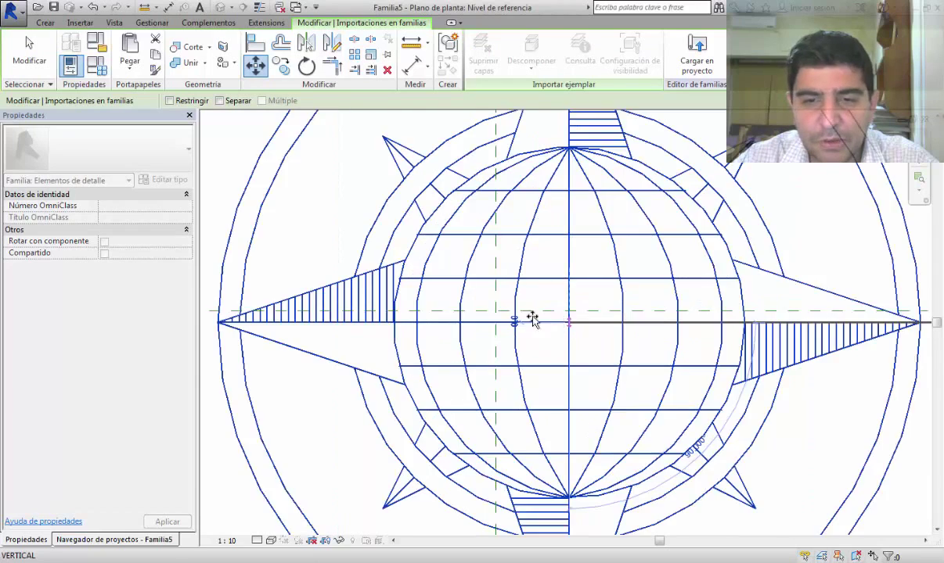
pyautogui.scroll(2, 539, 320)
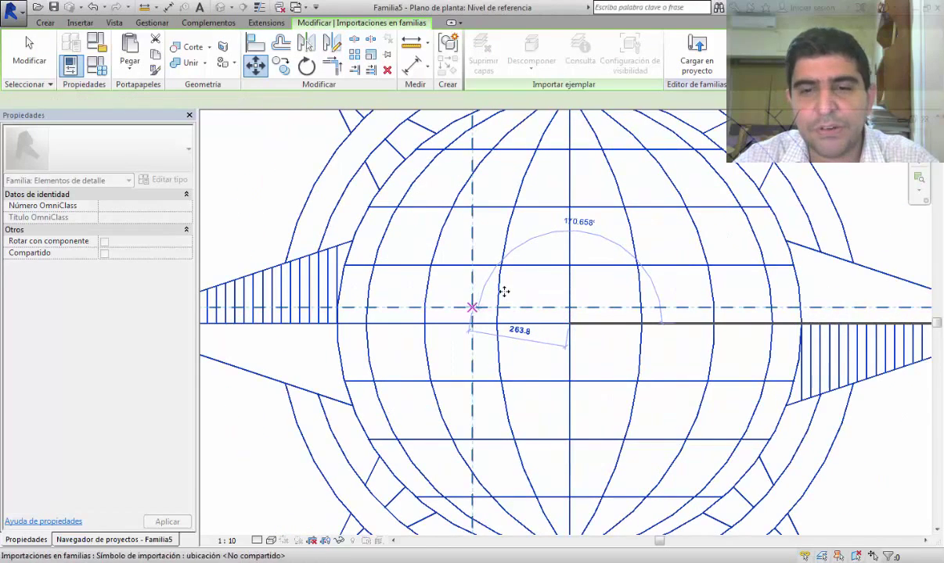
pyautogui.press('Escape')
pyautogui.scroll(-5, 505, 293)
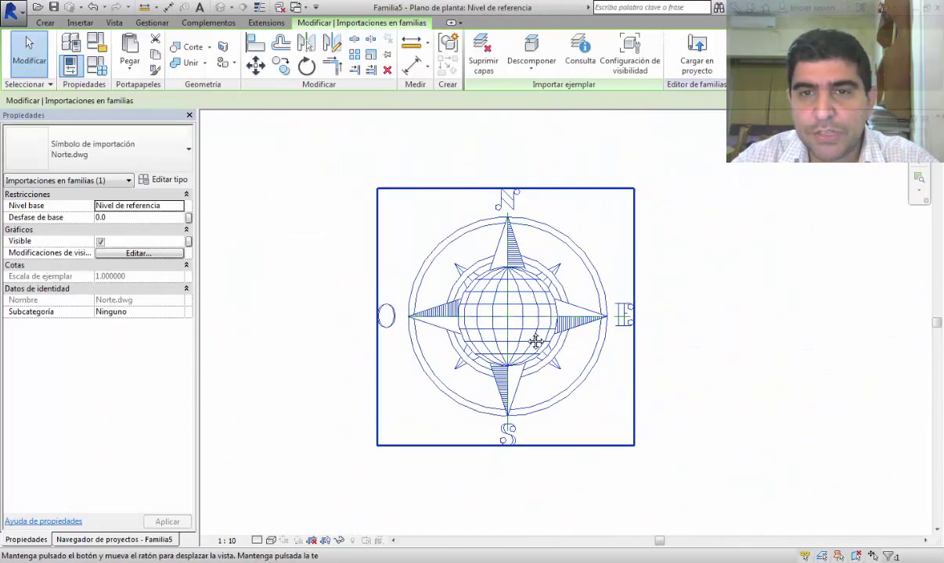
pyautogui.click(531, 60)
pyautogui.click(547, 117)
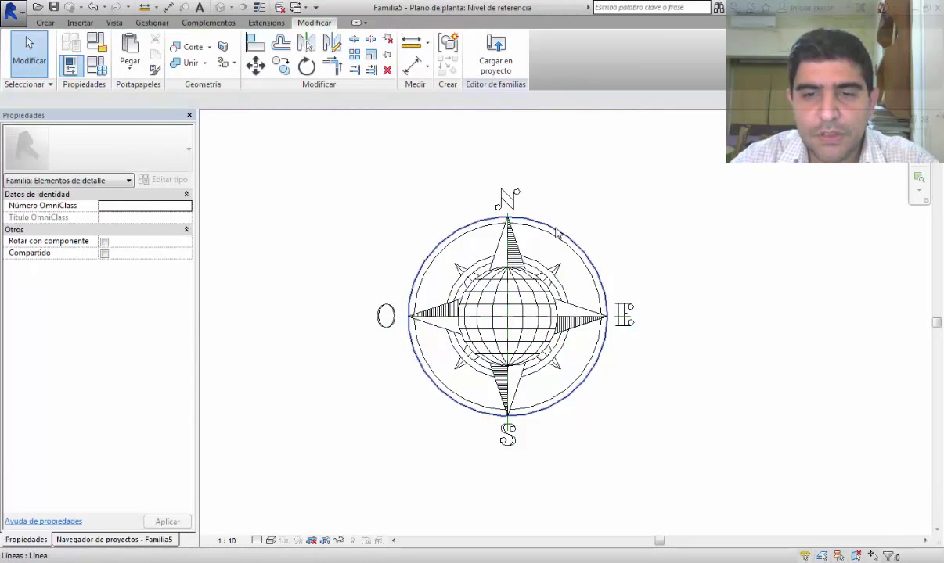
# Create a family type named Norte
pyautogui.click(96, 66)
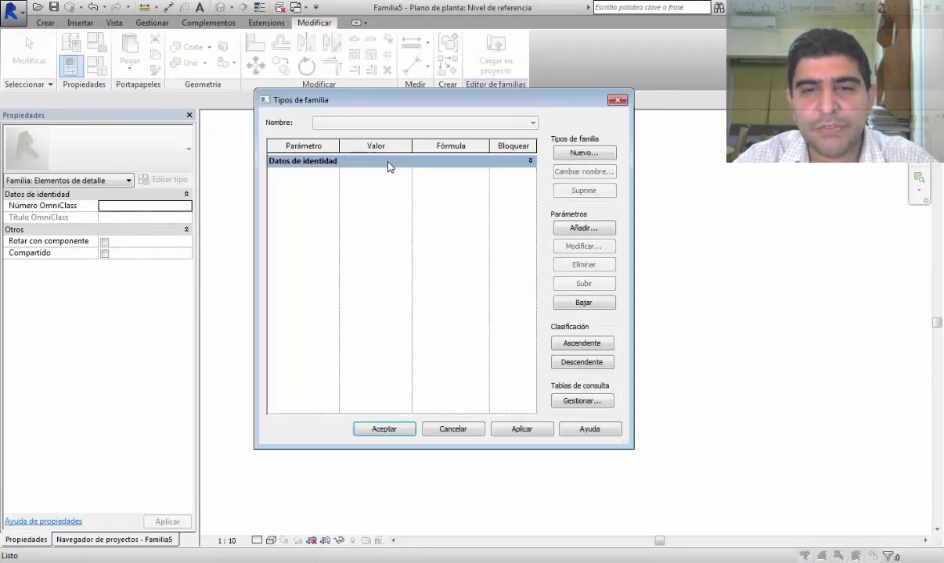
pyautogui.click(587, 153)
pyautogui.write('Norte')
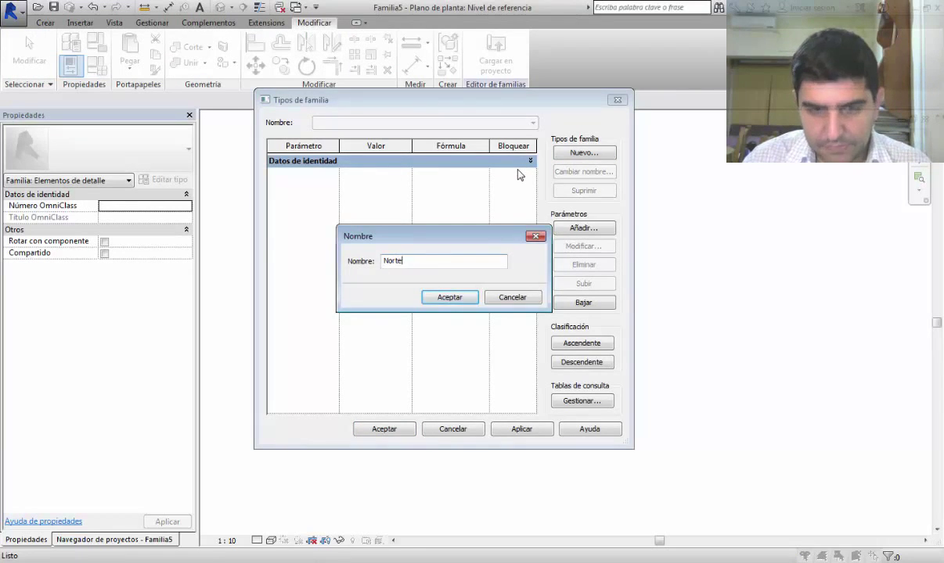
pyautogui.press('Return')
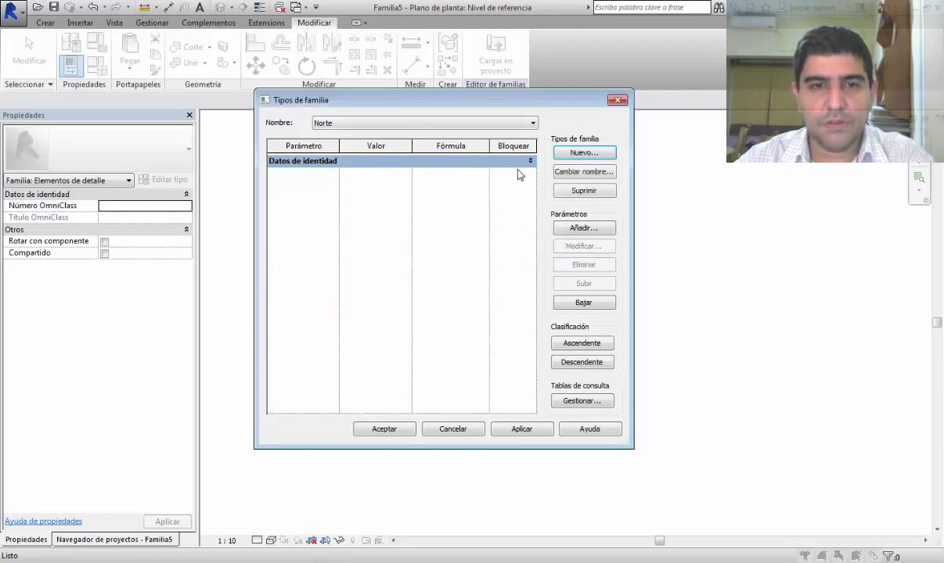
pyautogui.click(385, 429)
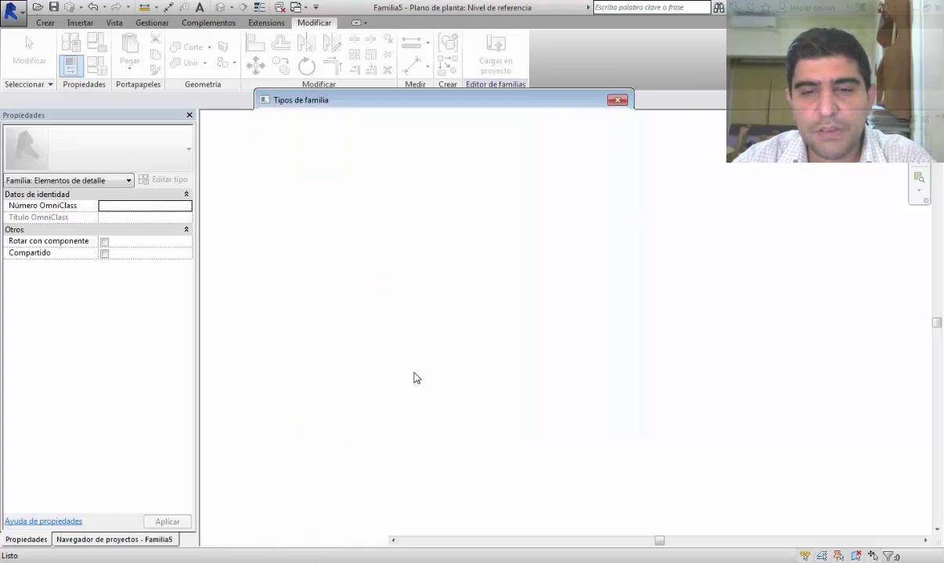
# Save the family as Veleta Norte in the Leccion 2.2 folder
pyautogui.click(53, 7)
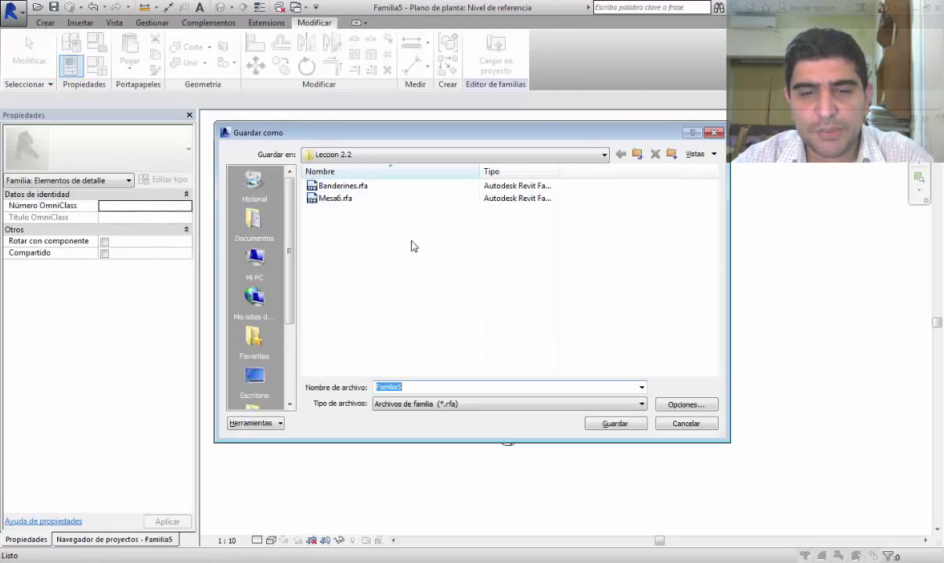
pyautogui.write('Veleta Norte')
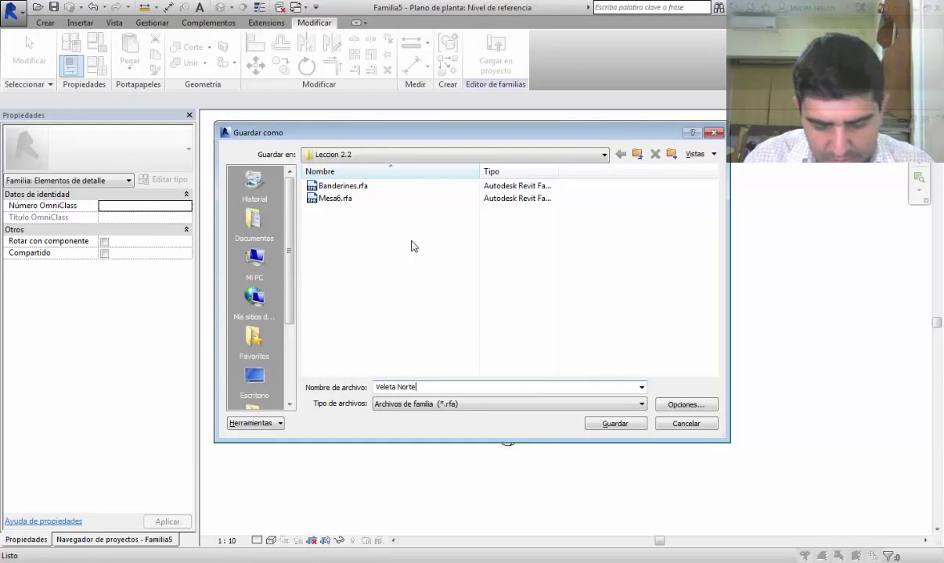
pyautogui.press('Return')
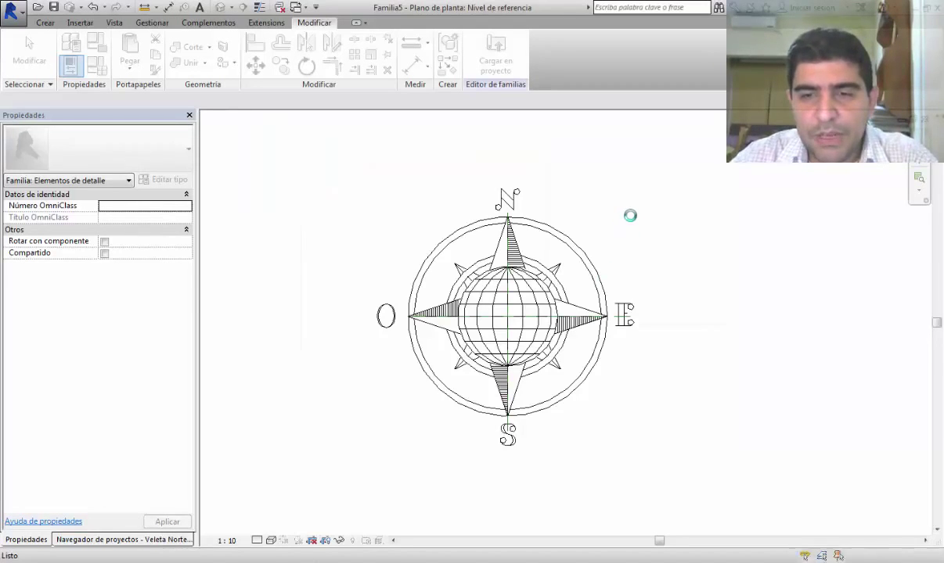
# Load the Veleta Norte family into Proyecto_Leccion_2.2_R2015, closing the Este elevation so that loading leads to the Planta Baja floor plan
pyautogui.click(494, 59)
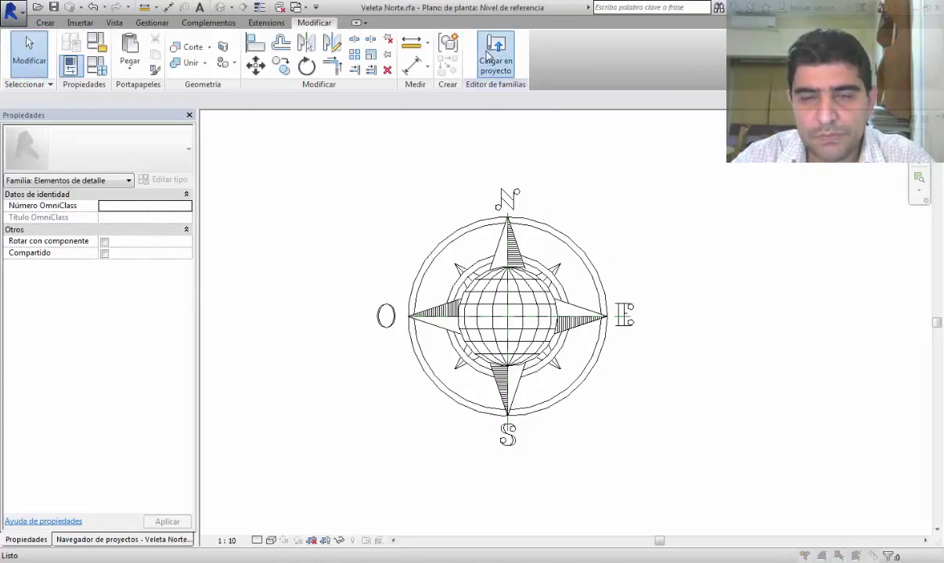
pyautogui.click(437, 385)
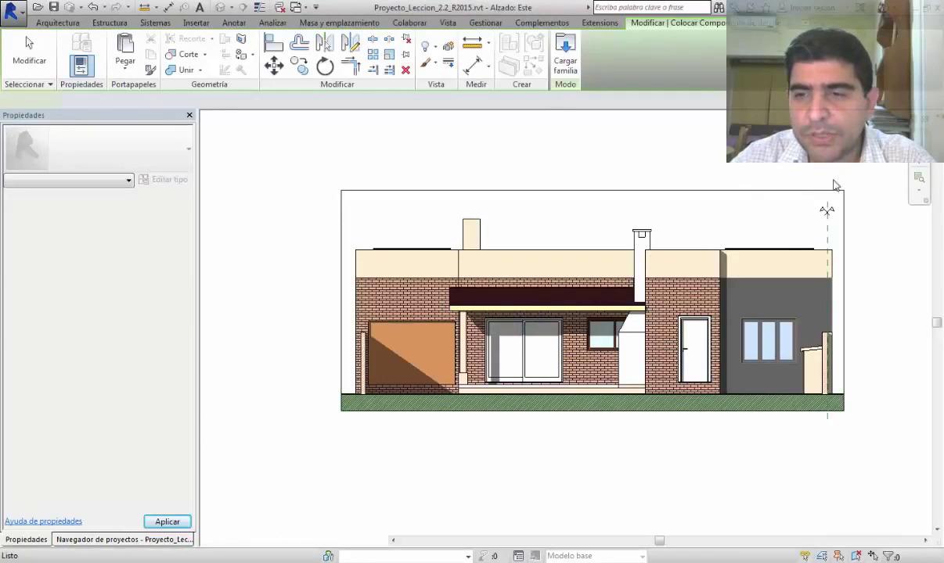
pyautogui.click(936, 118)
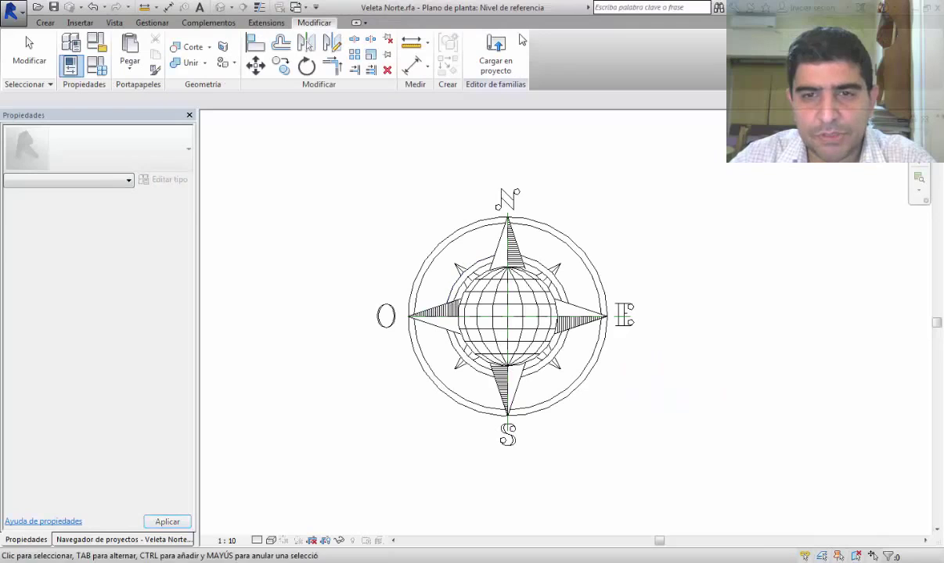
pyautogui.click(501, 48)
pyautogui.click(439, 385)
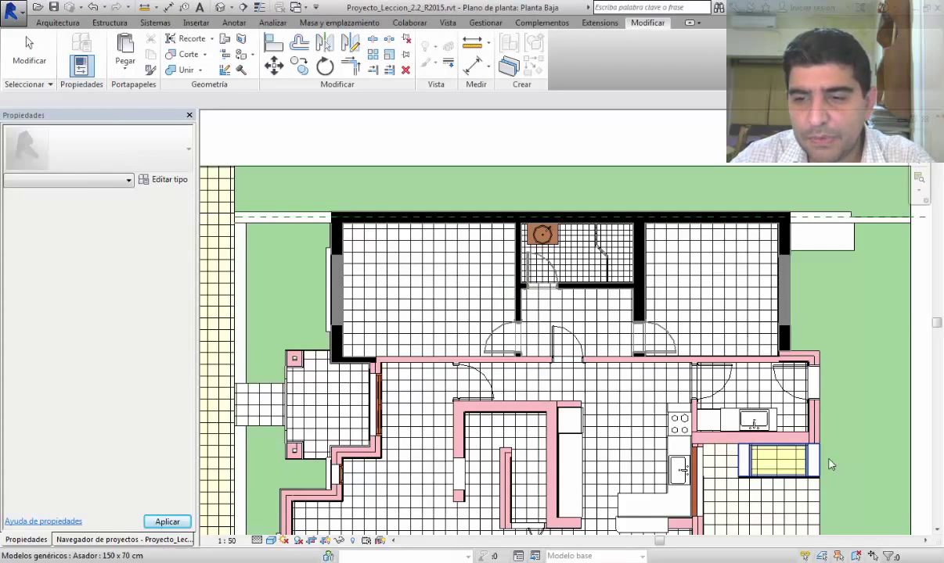
# Place one Veleta Norte detail component in the Planta Baja plan, over the outer corner of the terrace beside the garden
pyautogui.moveTo(829, 465); pyautogui.dragTo(765, 235, button='middle')
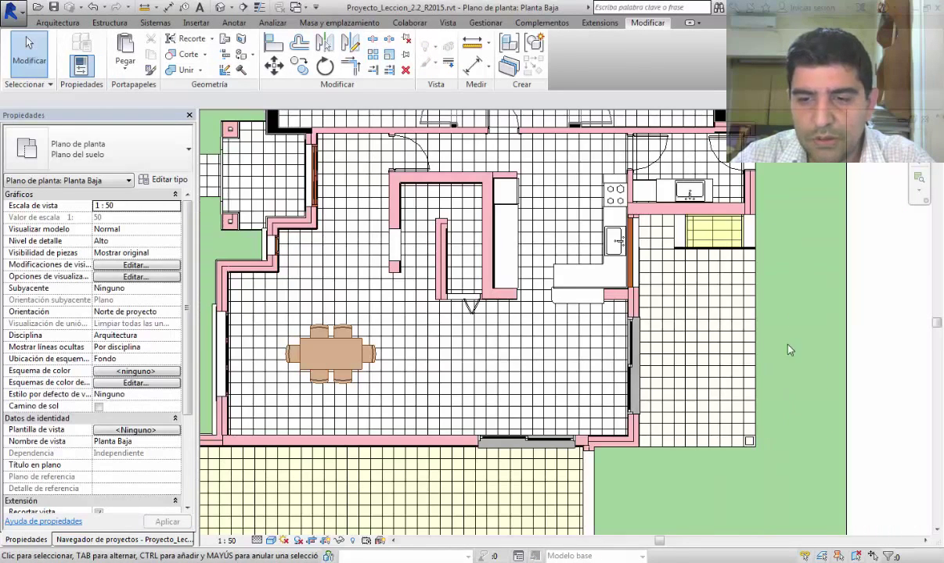
pyautogui.moveTo(787, 310); pyautogui.dragTo(787, 206, button='middle')
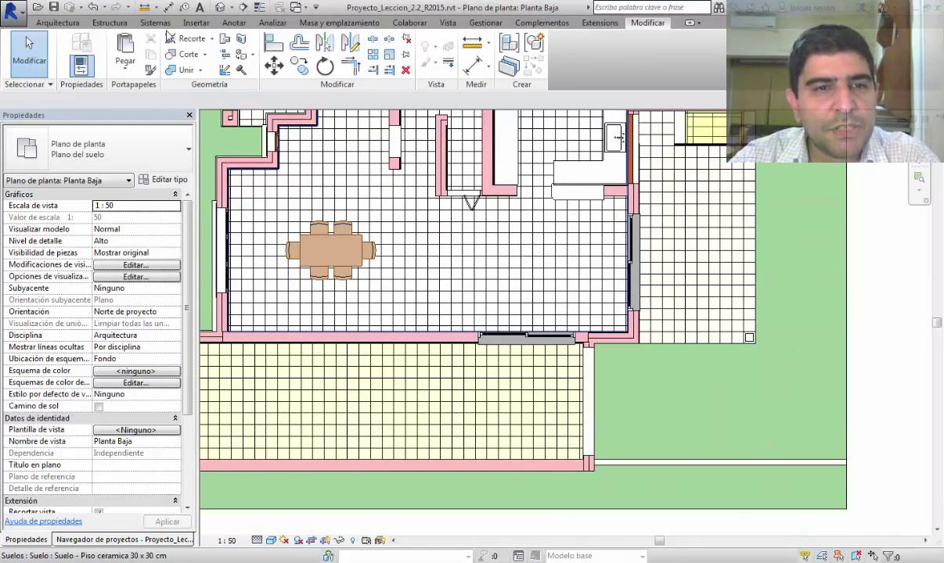
pyautogui.click(233, 23)
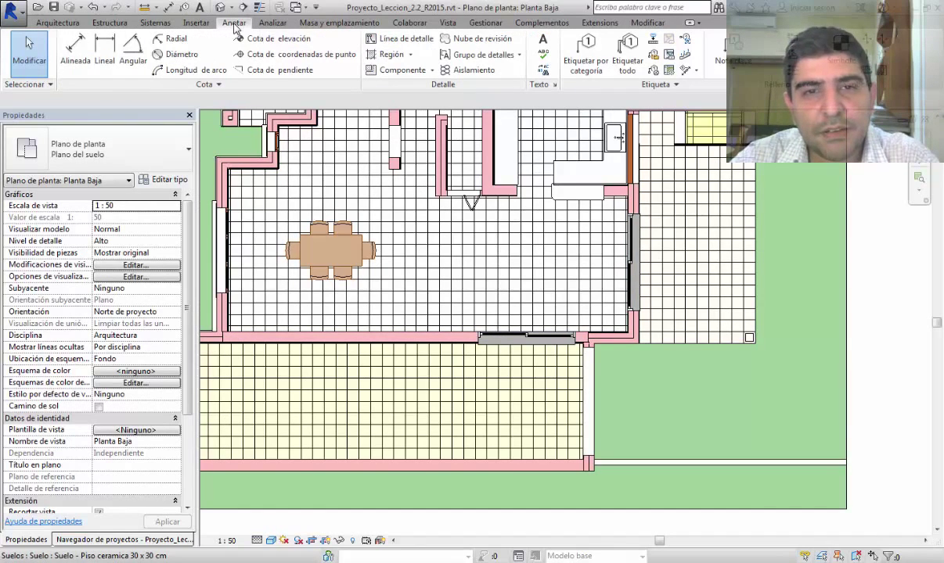
pyautogui.click(396, 72)
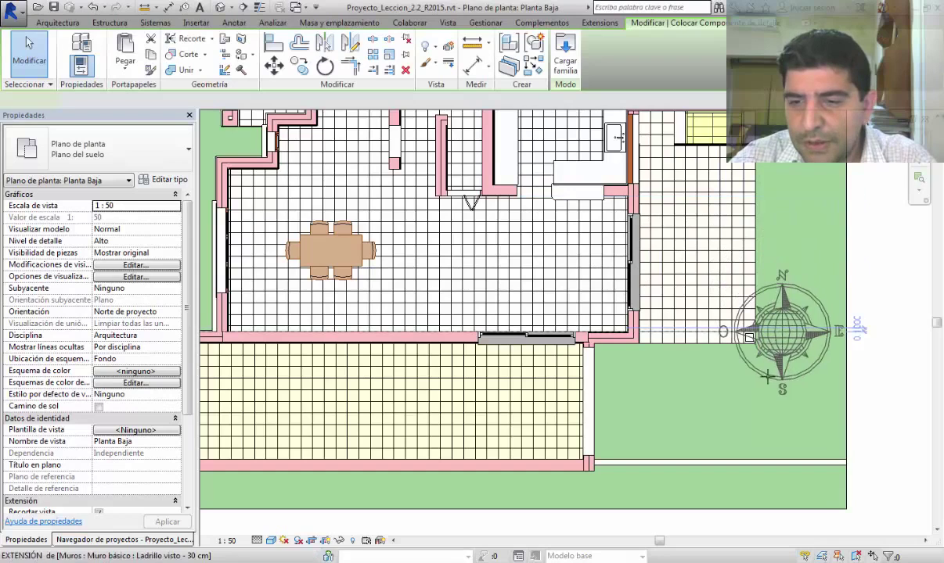
pyautogui.click(767, 374)
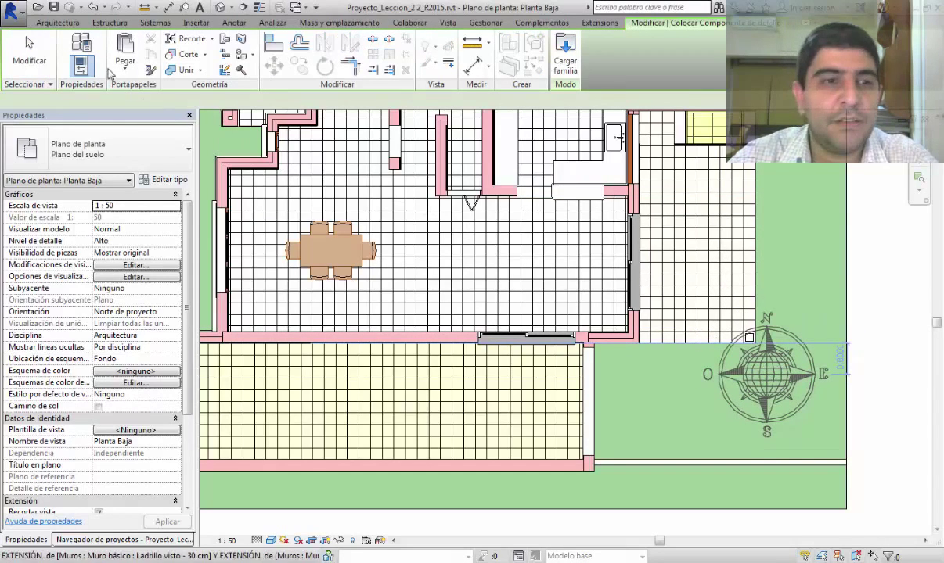
pyautogui.click(29, 58)
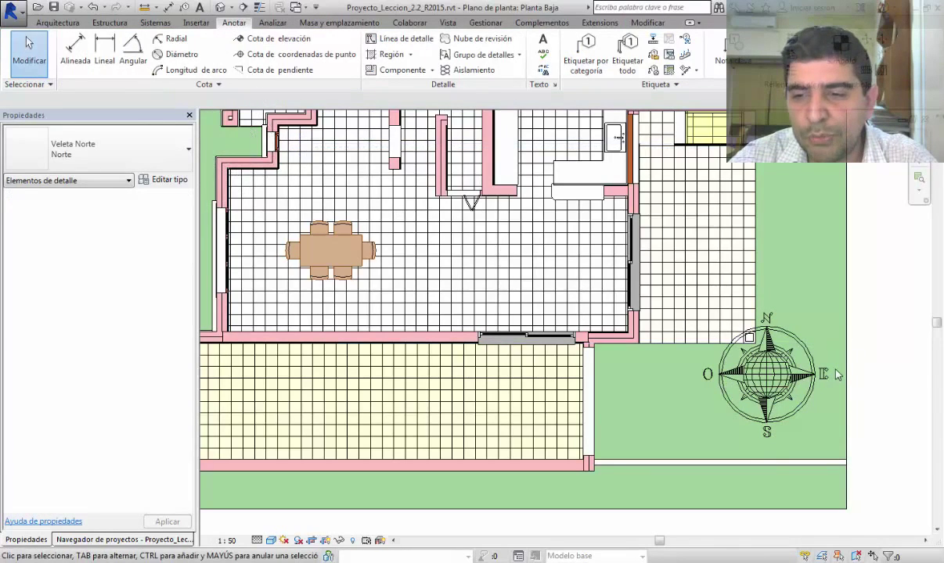
pyautogui.scroll(5, 836, 376)
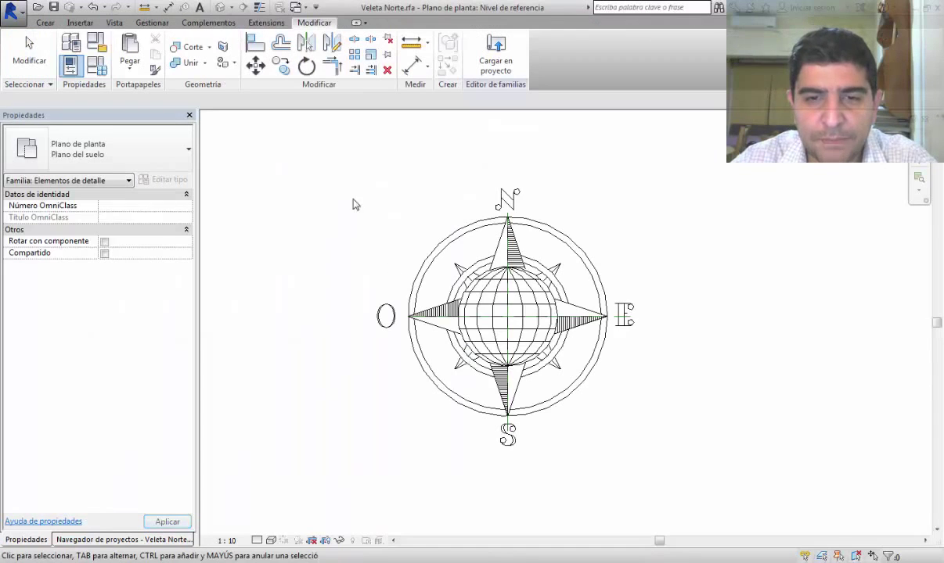
# In the Veleta Norte family, select all the compass lines without the reference planes and assign them the Líneas finas subcategory
pyautogui.moveTo(336, 159); pyautogui.dragTo(687, 498)
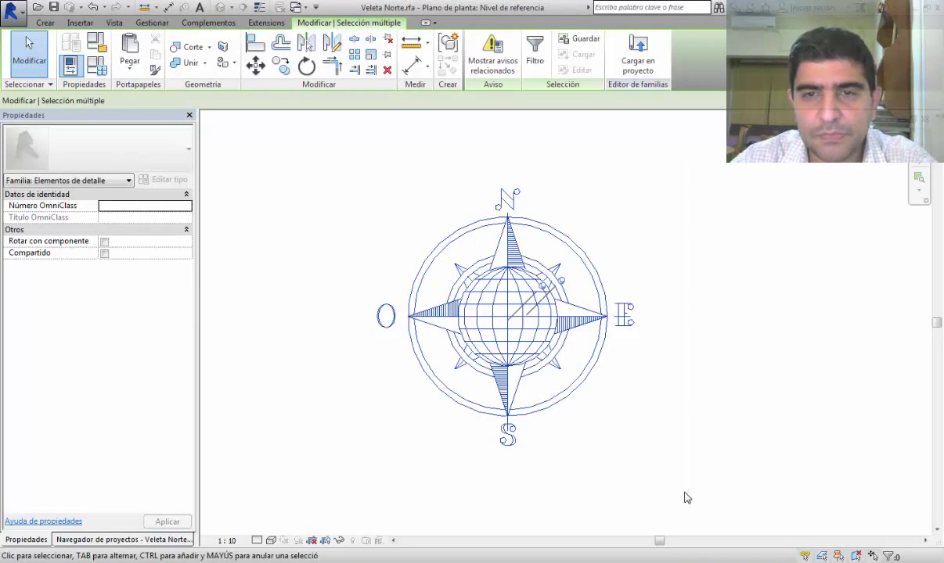
pyautogui.click(533, 62)
pyautogui.click(353, 213)
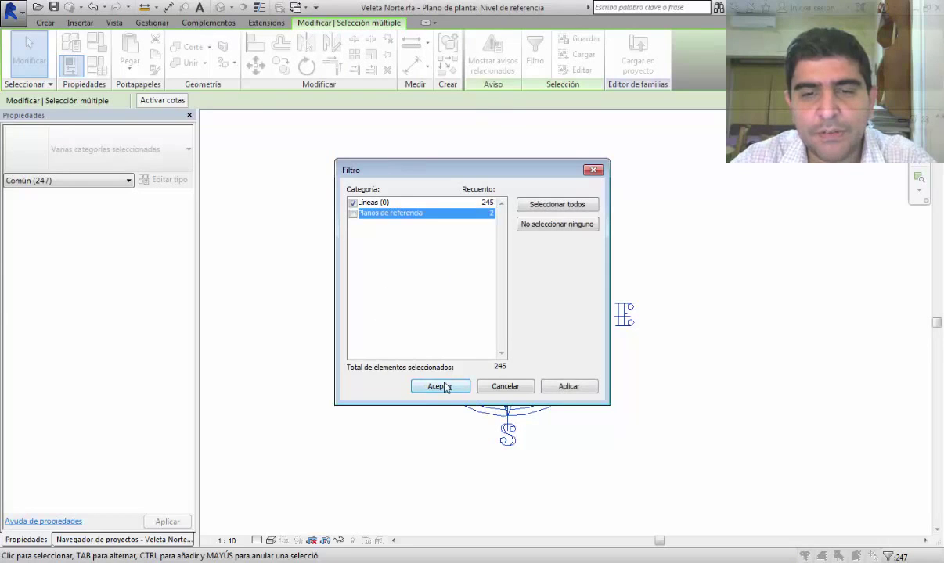
pyautogui.click(443, 385)
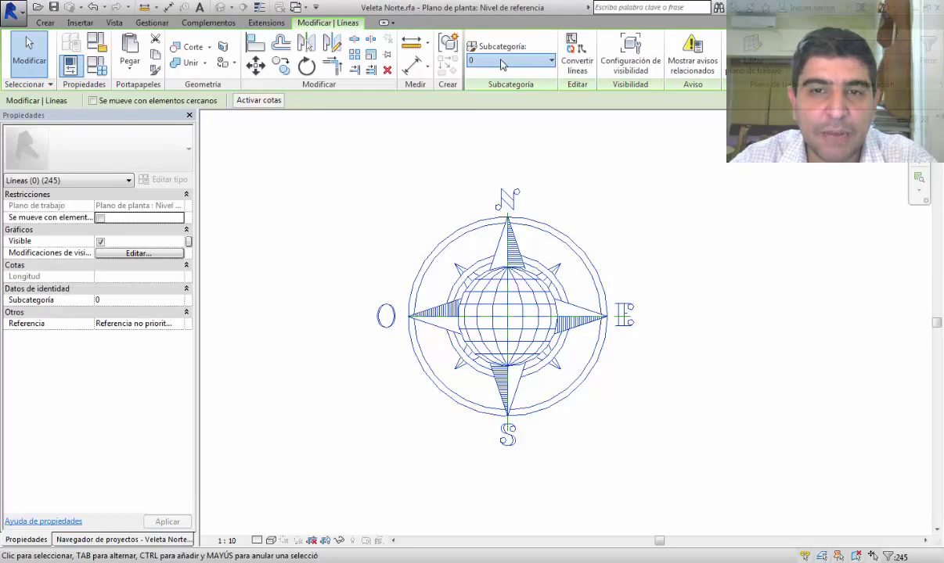
pyautogui.click(501, 62)
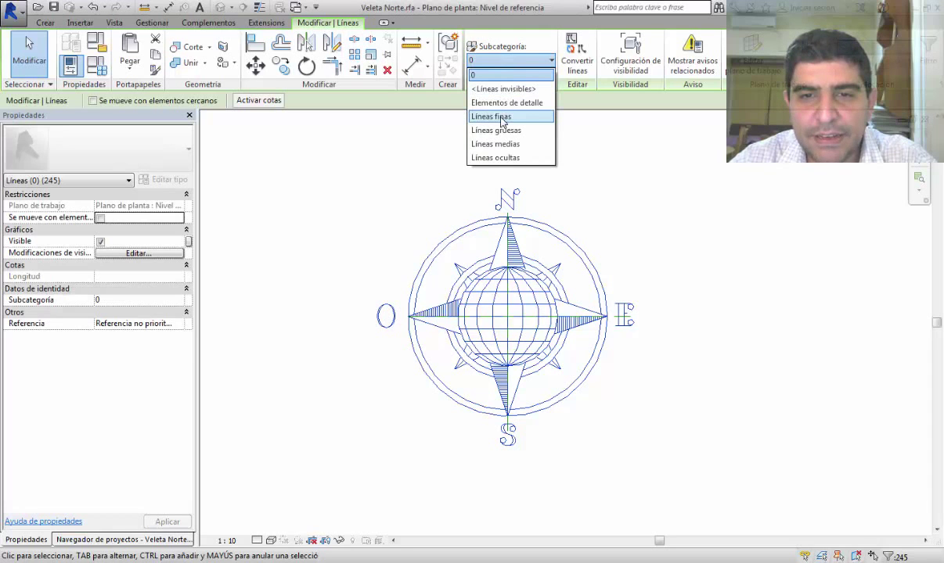
pyautogui.press('Return')
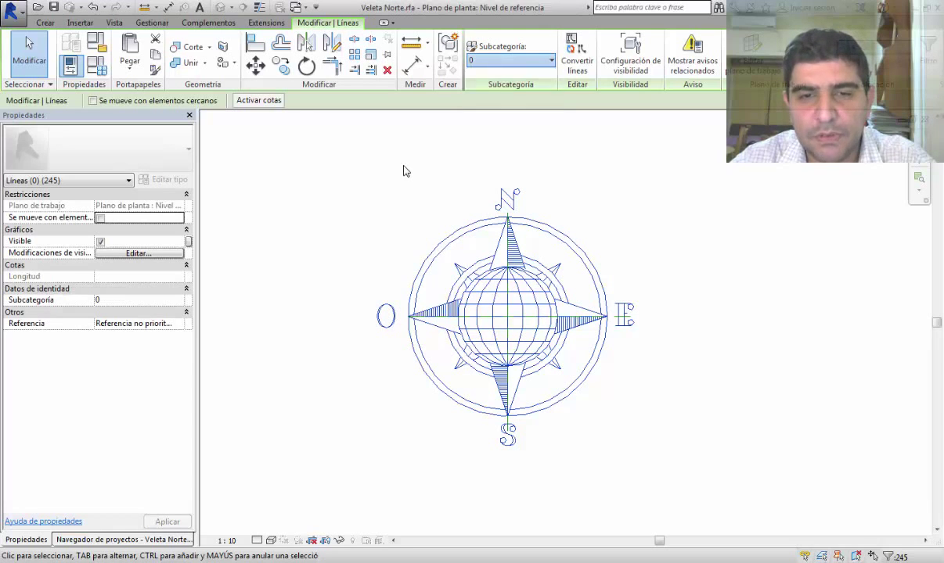
pyautogui.click(403, 166)
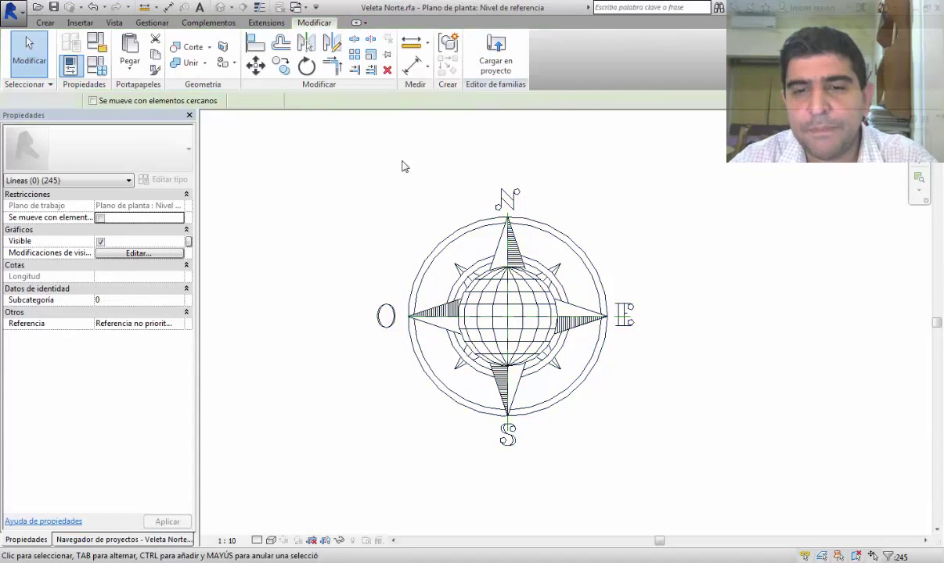
# Reload the Veleta Norte family with its thin lines into the project, overwriting the existing version and its parameter values
pyautogui.click(489, 60)
pyautogui.click(437, 387)
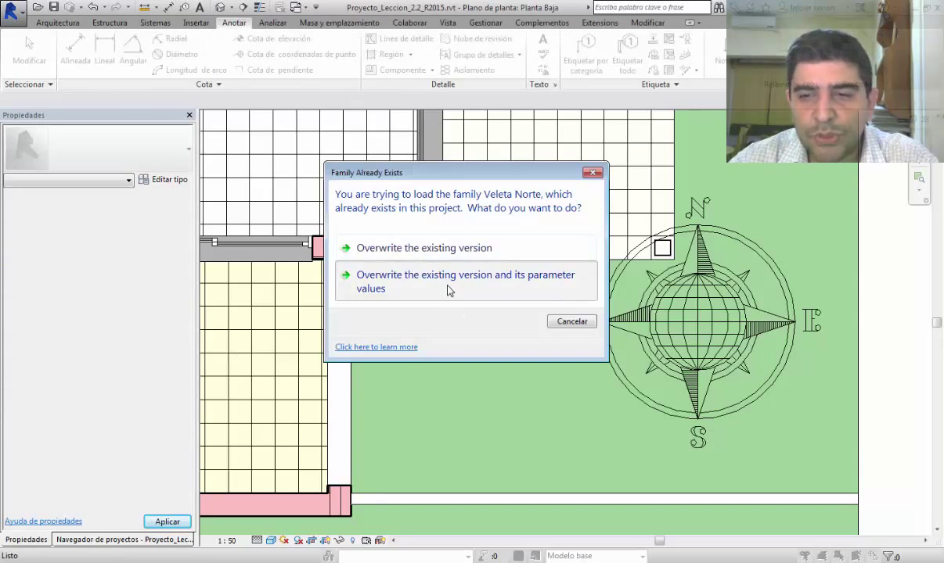
pyautogui.click(449, 284)
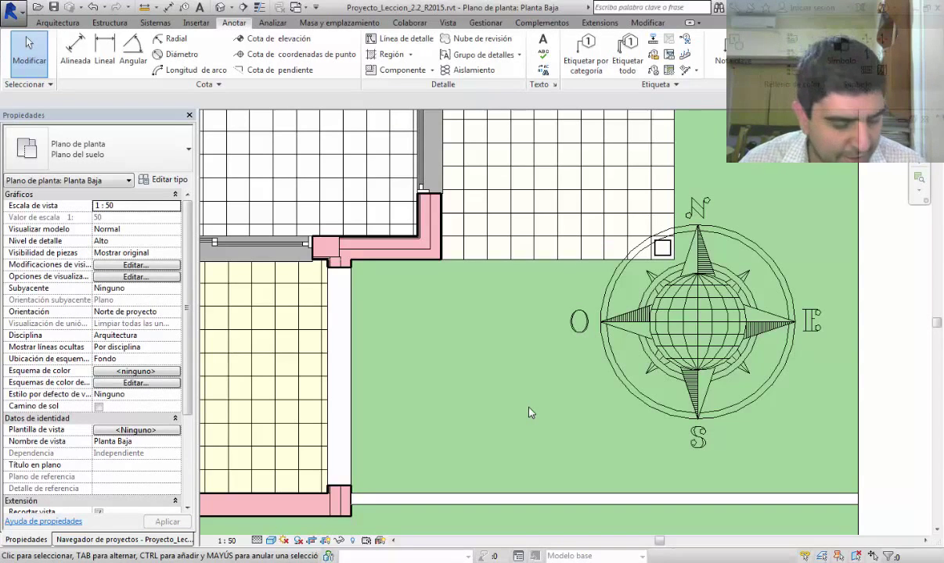
# Return to the Veleta Norte family and cut the compass's outermost circle to the clipboard
pyautogui.hotkey('ctrl', 'Tab')
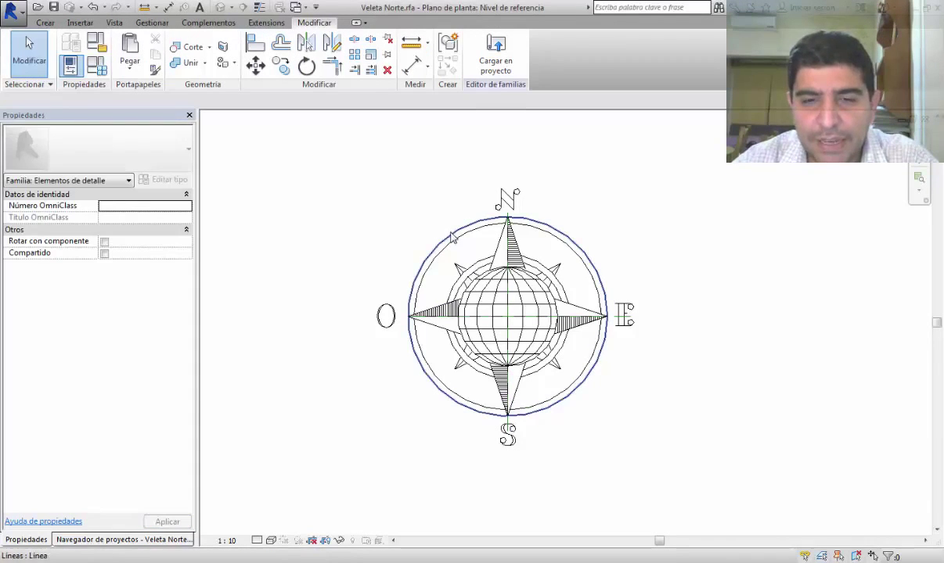
pyautogui.click(415, 212)
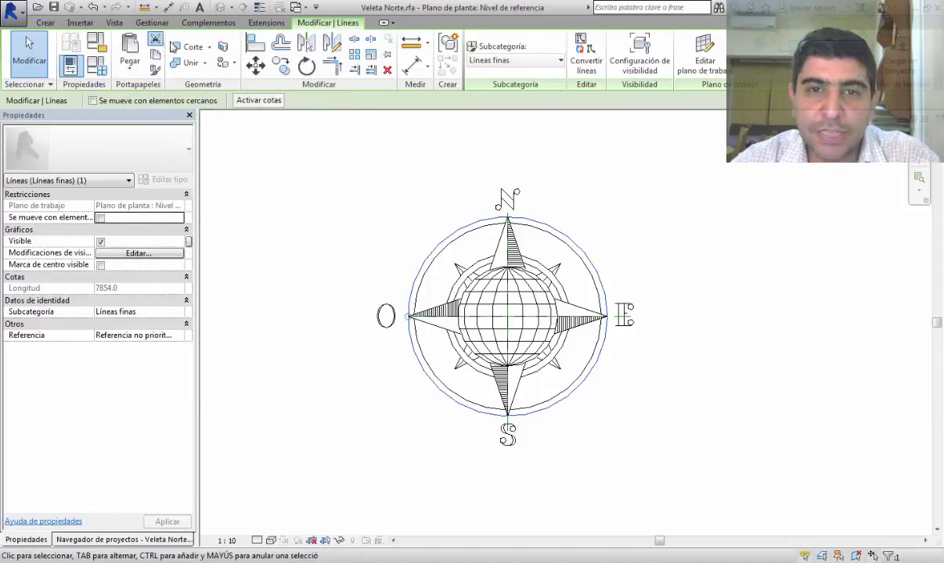
pyautogui.click(155, 39)
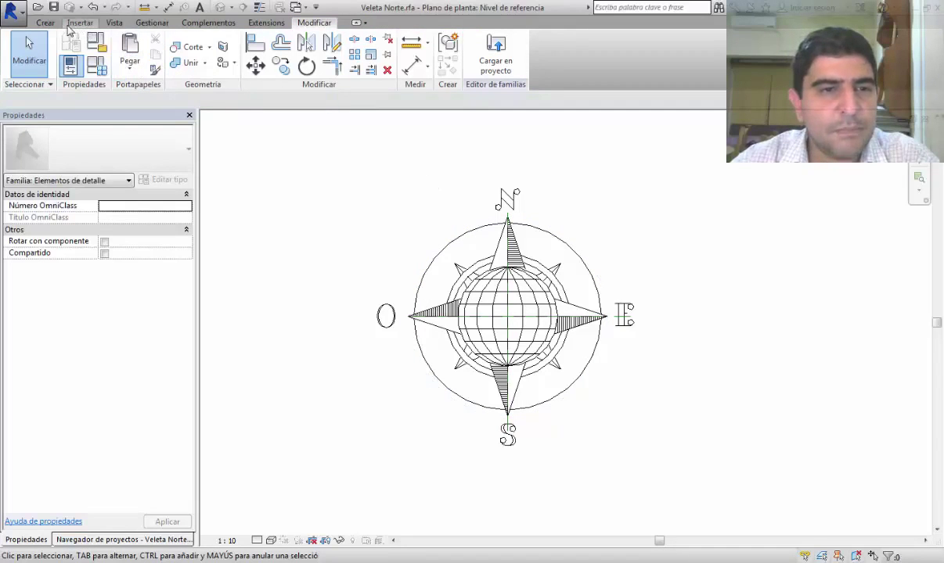
# Create a masking region whose boundary is the cut circle, pasted aligned with the current view, and finish its sketch
pyautogui.click(45, 23)
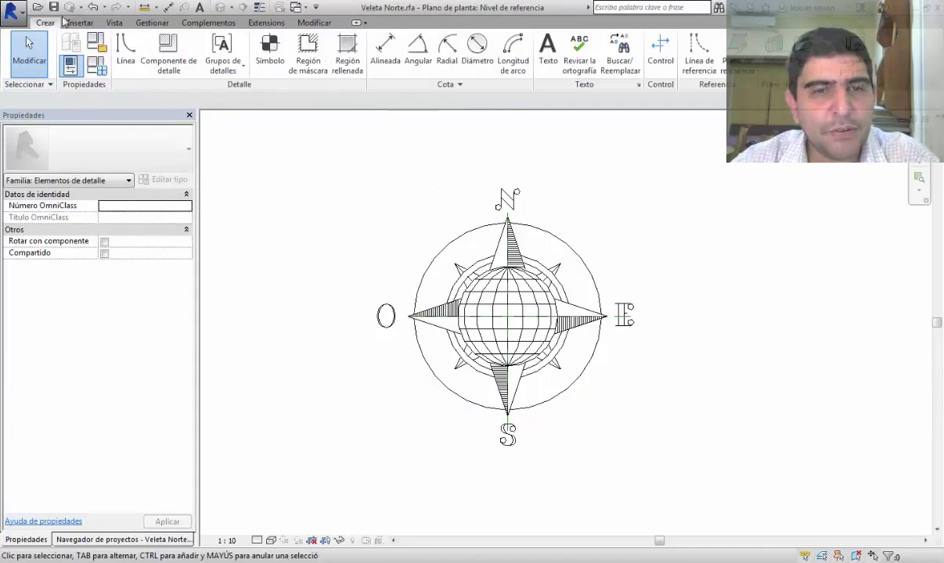
pyautogui.click(304, 61)
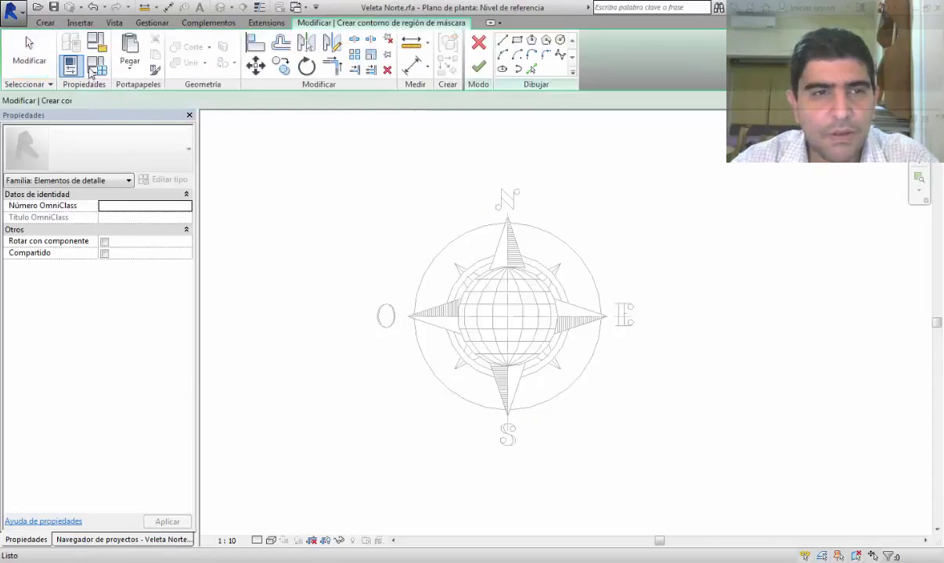
pyautogui.click(127, 66)
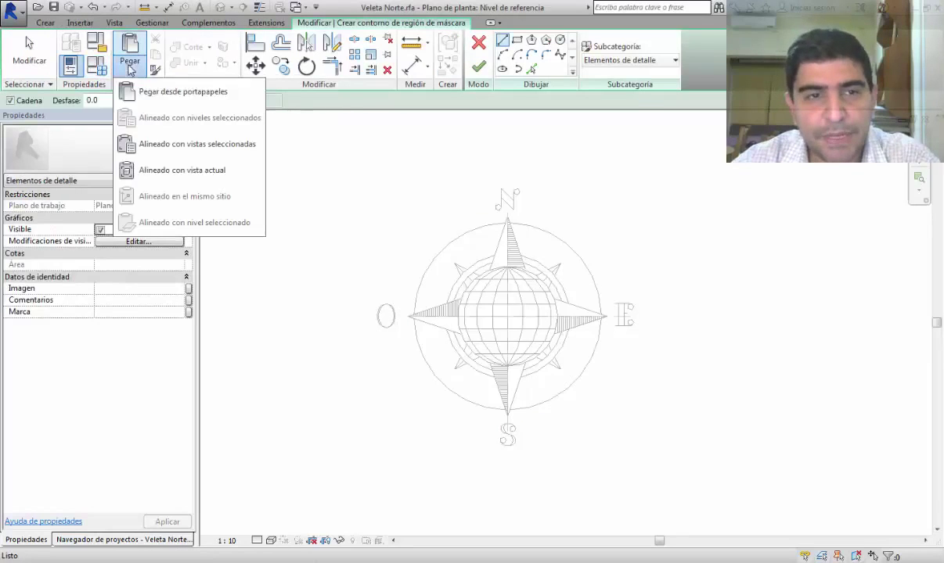
pyautogui.click(182, 170)
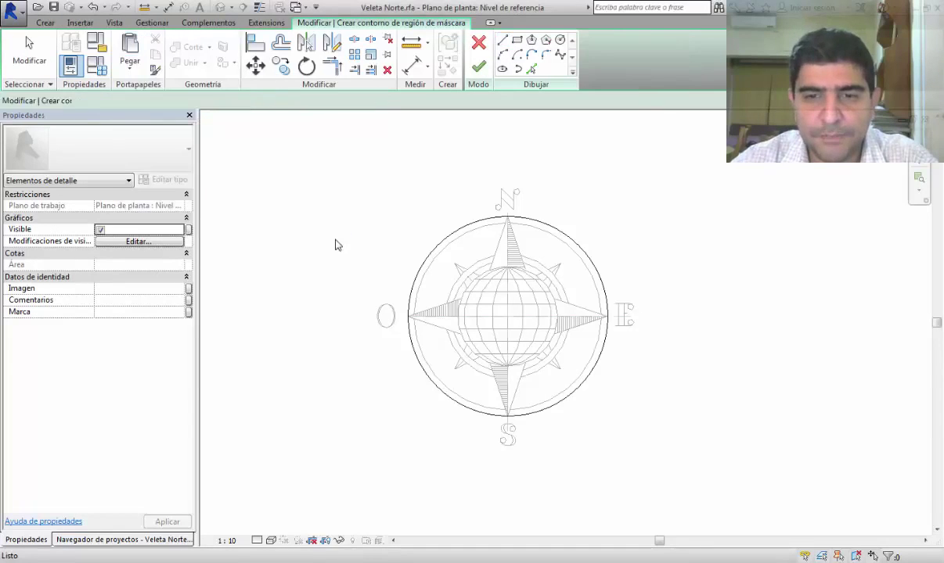
pyautogui.click(478, 67)
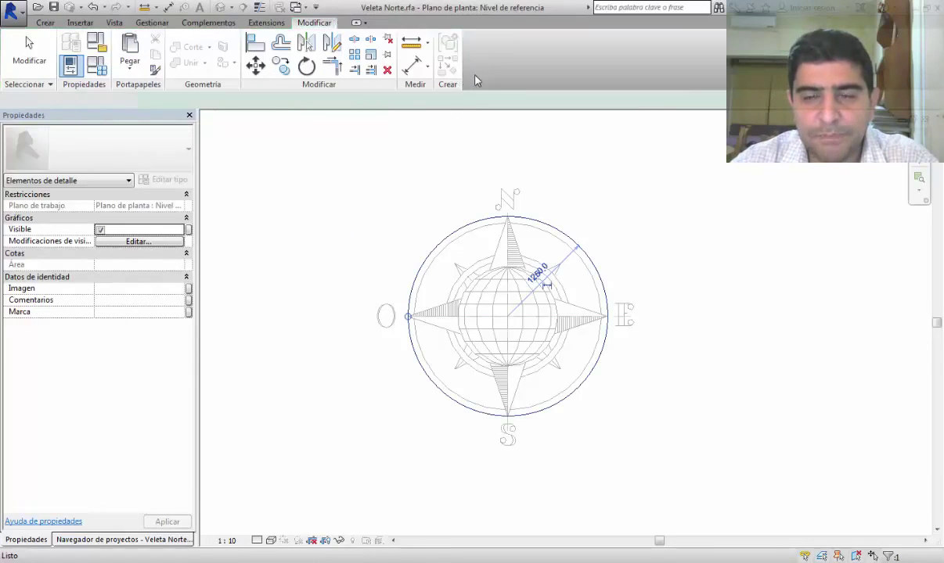
pyautogui.click(384, 201)
pyautogui.press('Escape')
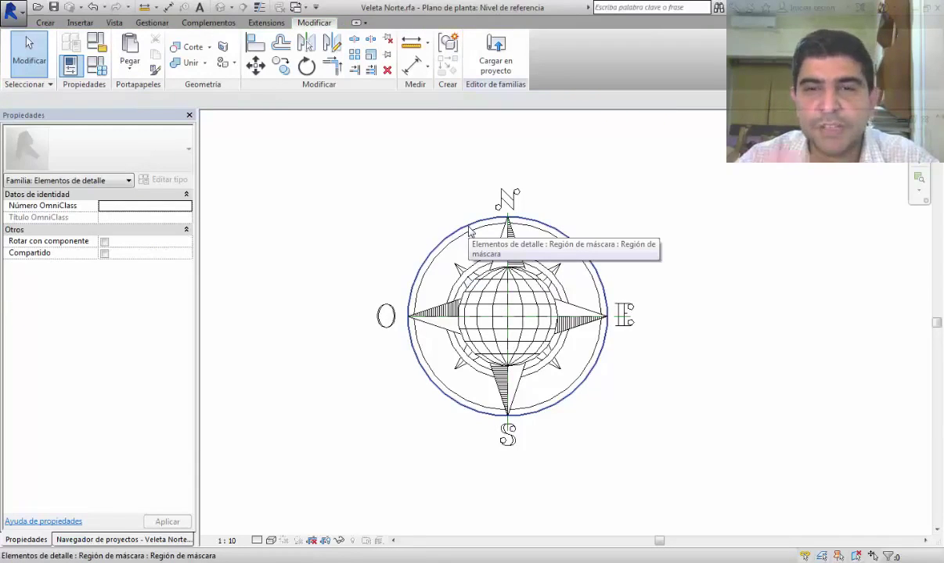
# Load the masked Veleta Norte family into the project again, overwriting the existing version and its parameter values
pyautogui.click(495, 50)
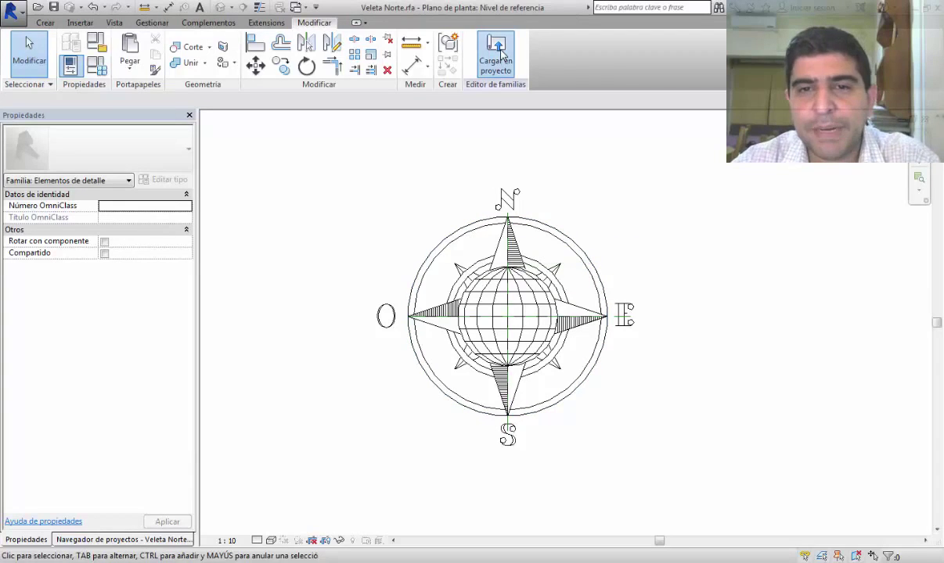
pyautogui.click(435, 386)
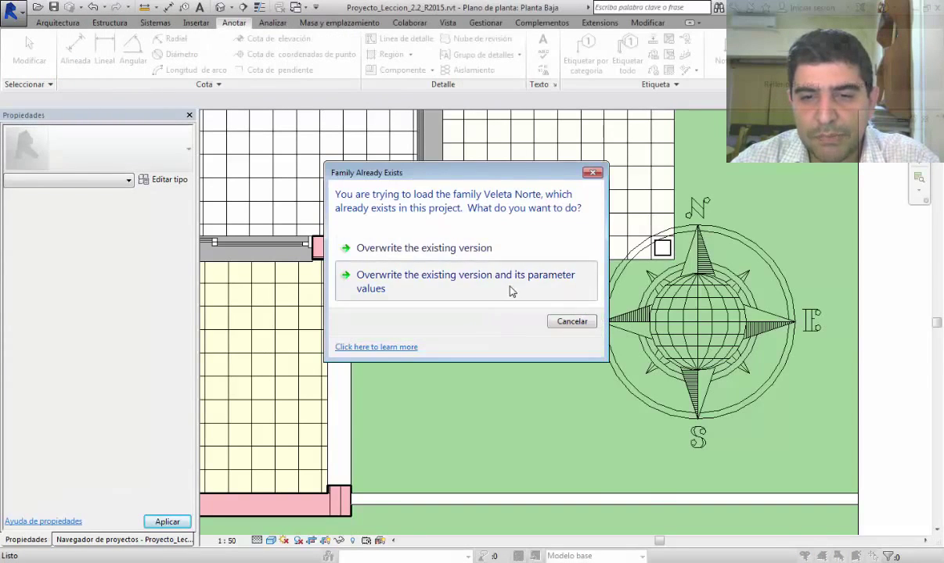
pyautogui.click(509, 290)
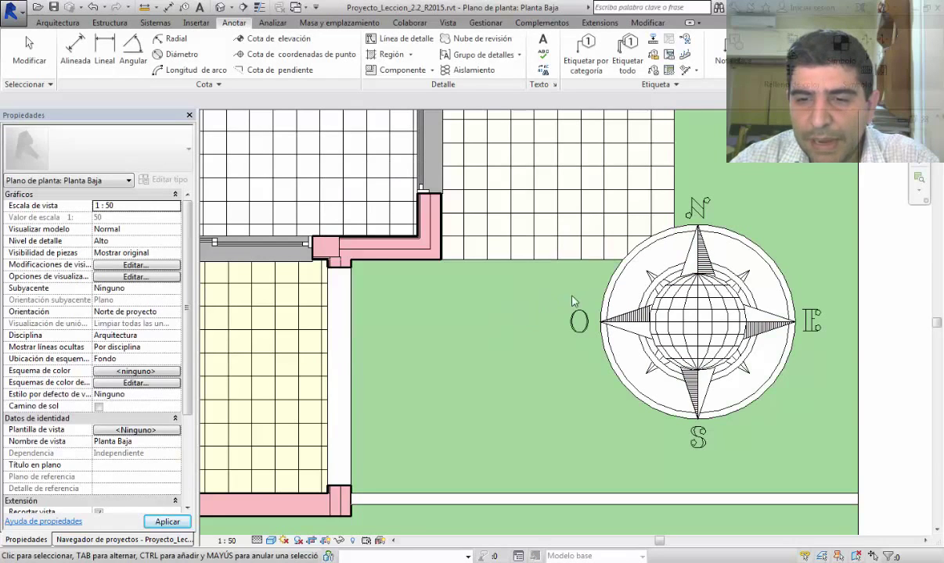
pyautogui.press('Escape')
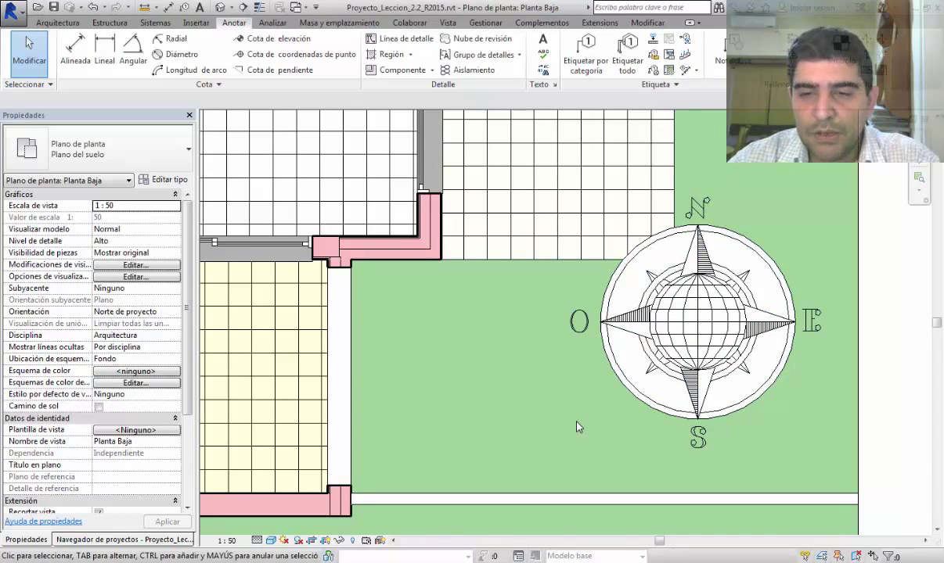
# Switch to the Windows photo viewer to review the lesson's example and topic slides, and return to the Revit project
pyautogui.click(349, 562)
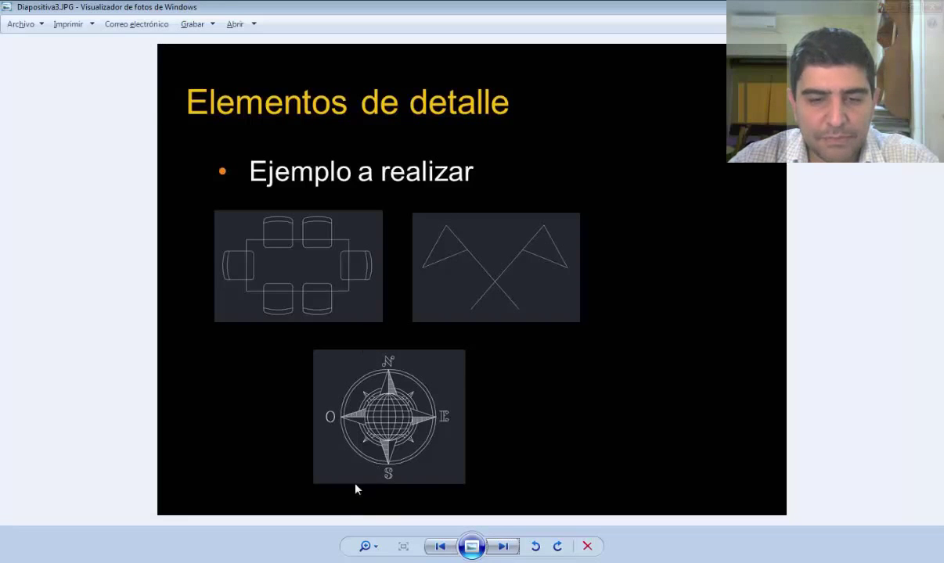
pyautogui.click(435, 549)
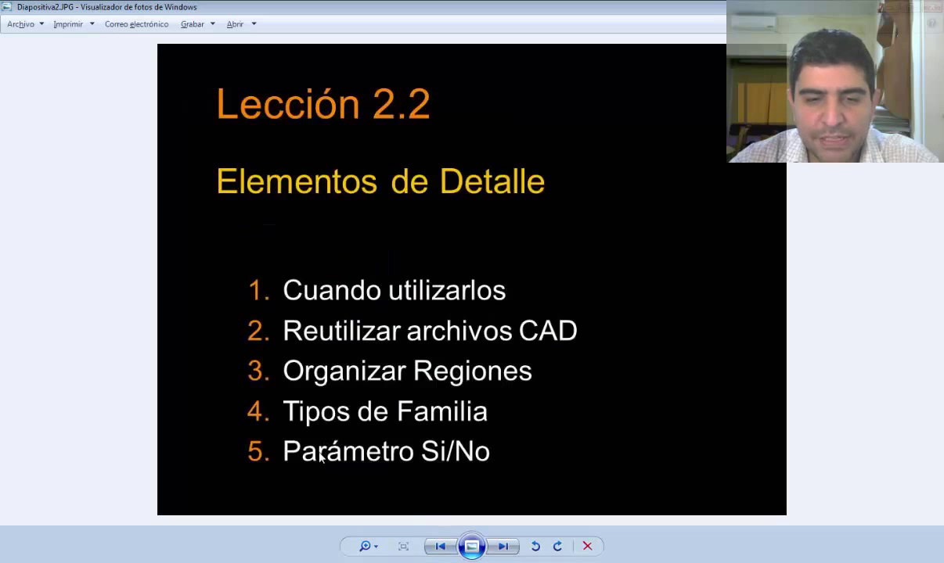
pyautogui.click(391, 562)
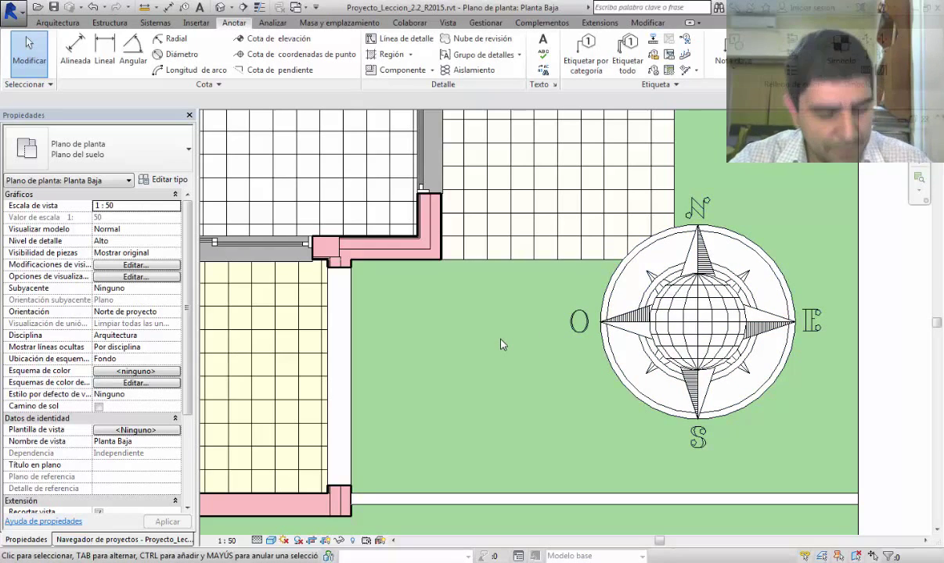
# Return to the Veleta Norte family and open the family parameter association for the masking region's Visible property
pyautogui.hotkey('ctrl', 'Tab')
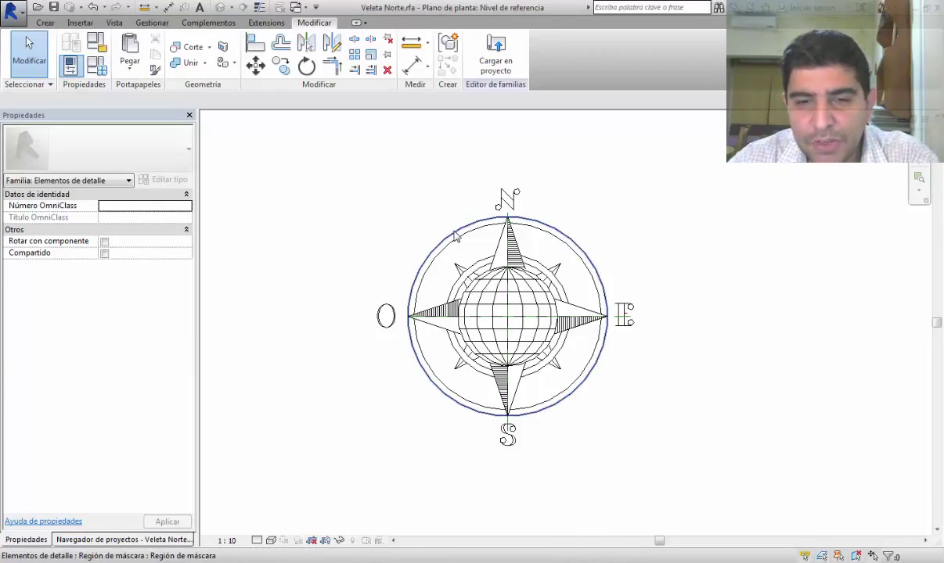
pyautogui.click(382, 192)
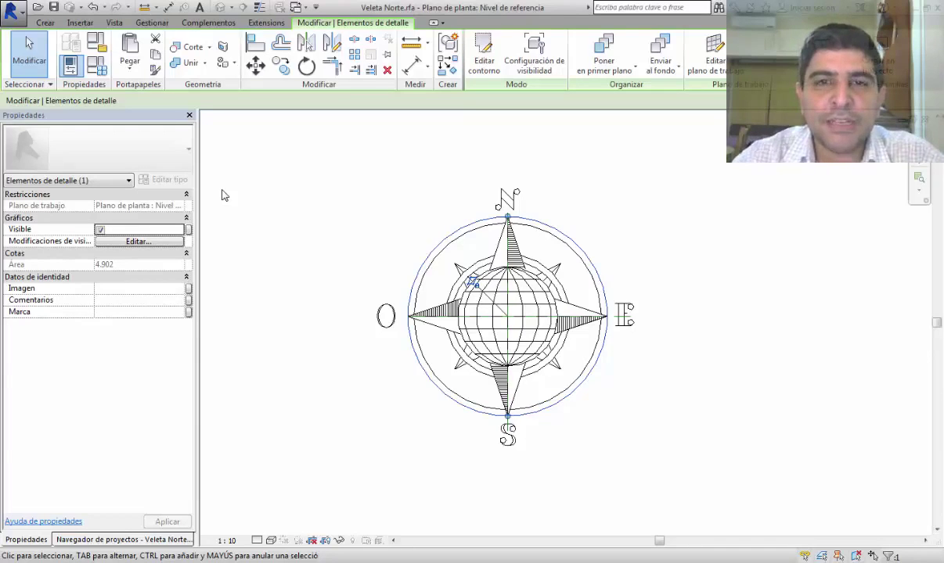
pyautogui.click(187, 230)
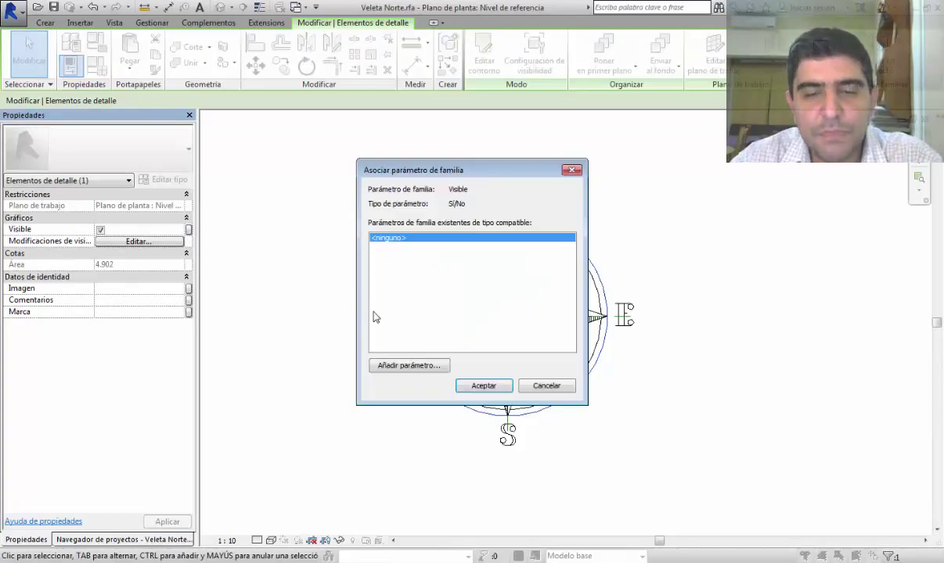
pyautogui.moveTo(485, 175); pyautogui.dragTo(491, 174)
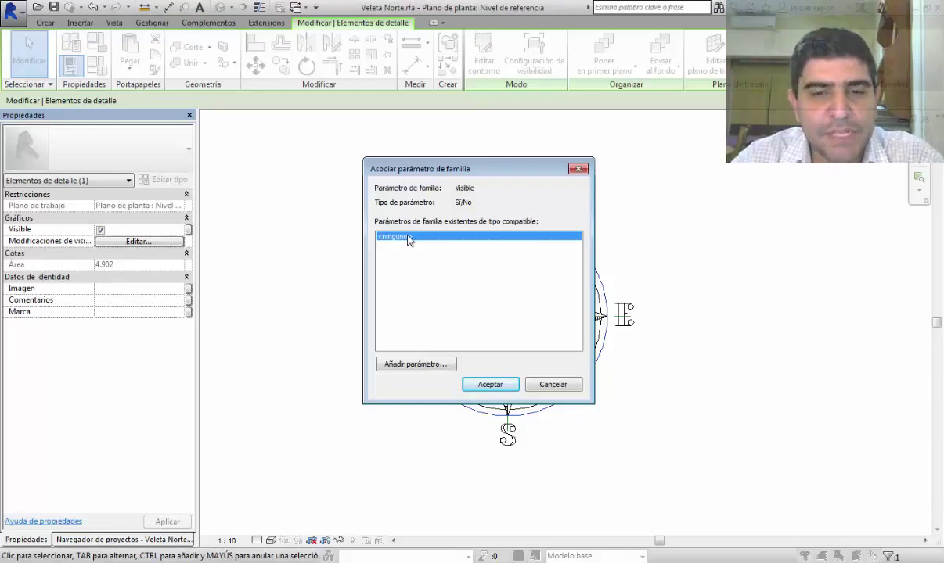
# Add a type-based Sí/No family parameter named Ver Mascara, grouped under Gráficos, and associate it with the masking region's visibility
pyautogui.click(415, 365)
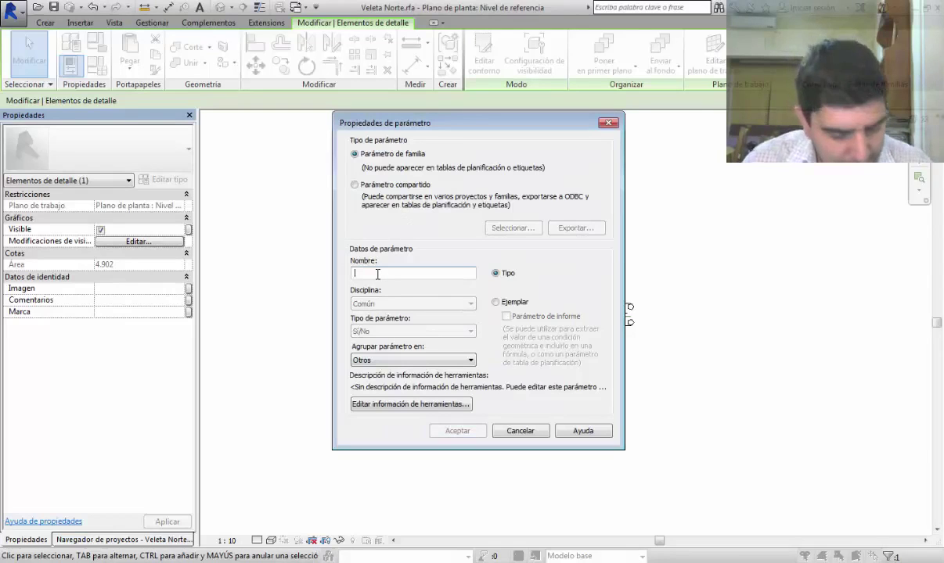
pyautogui.write('Ver Mascara')
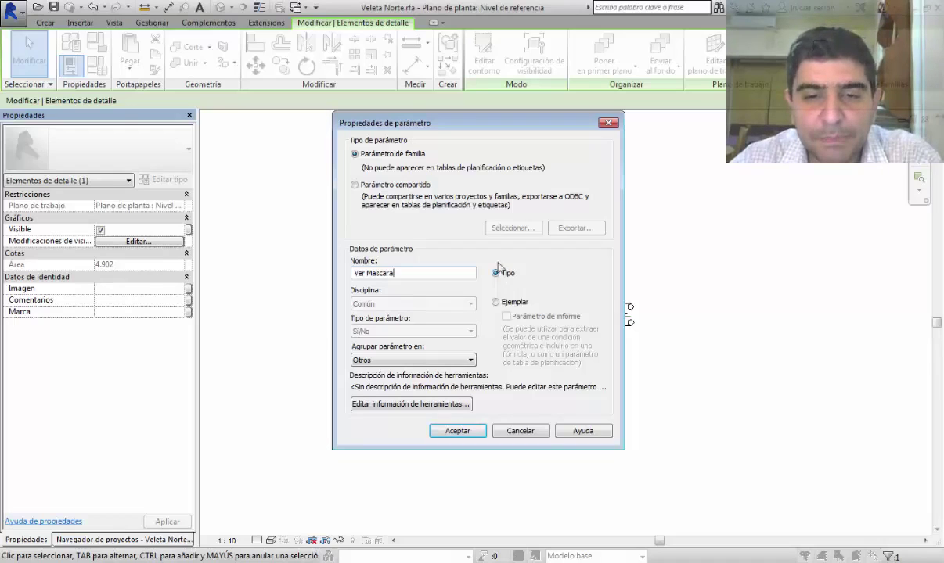
pyautogui.click(399, 361)
pyautogui.click(399, 362)
pyautogui.click(400, 362)
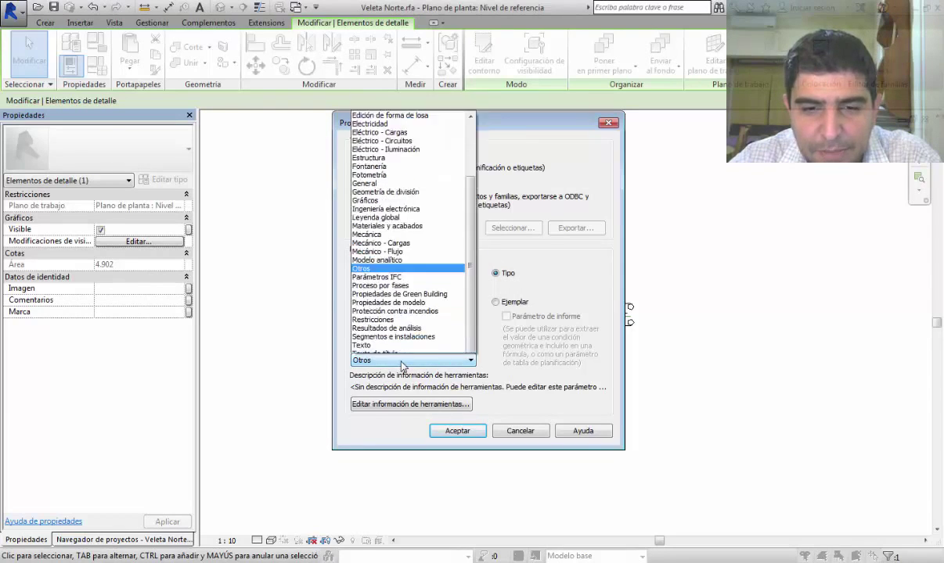
pyautogui.click(401, 362)
pyautogui.click(401, 362)
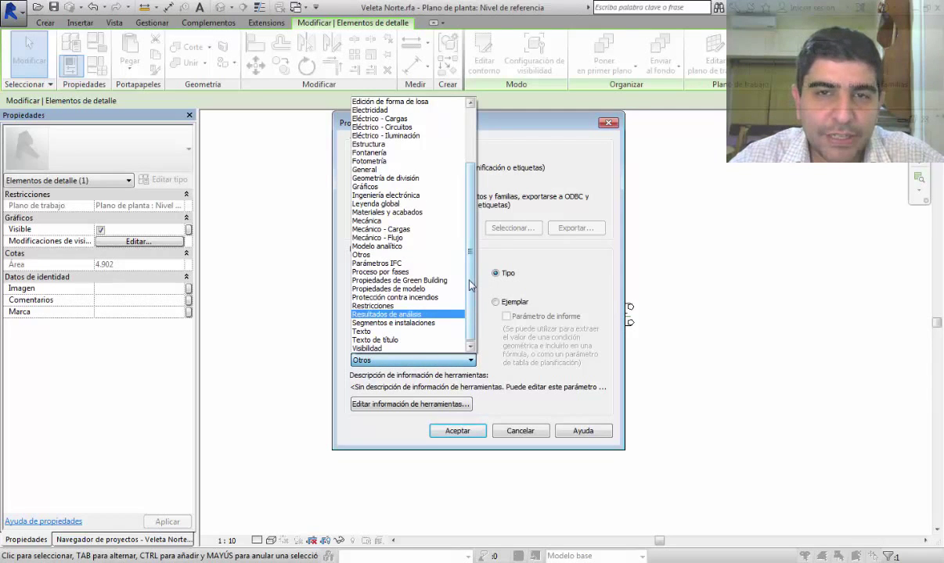
pyautogui.moveTo(471, 284); pyautogui.dragTo(471, 238)
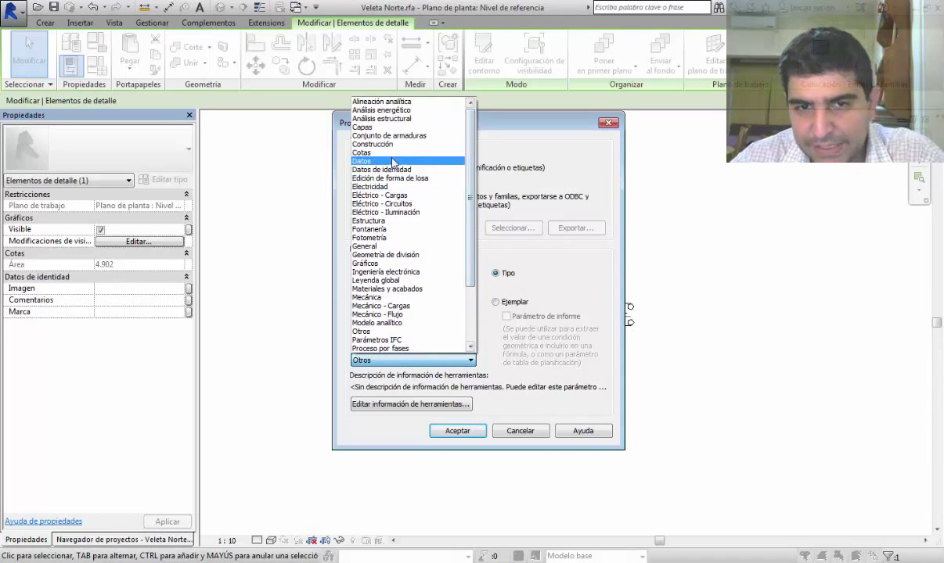
pyautogui.click(387, 263)
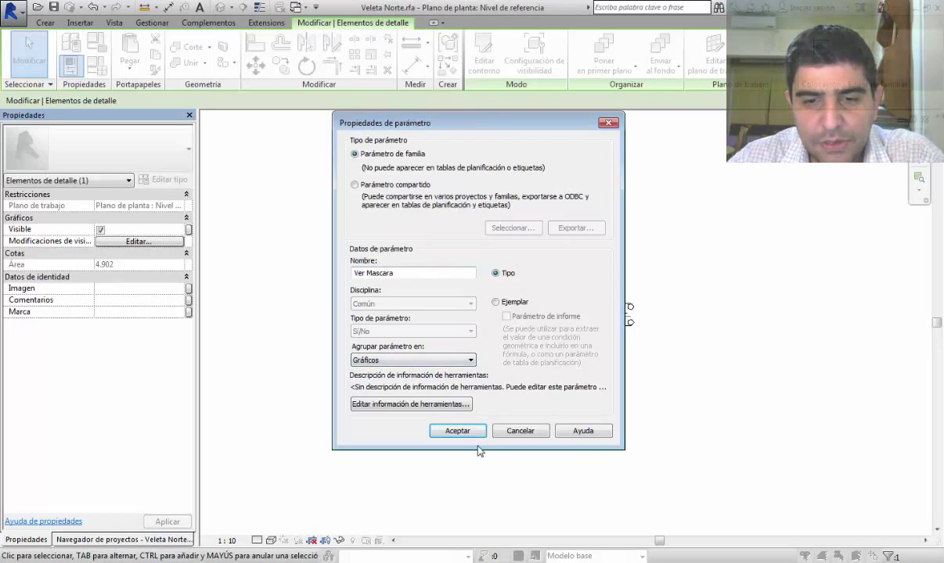
pyautogui.click(464, 432)
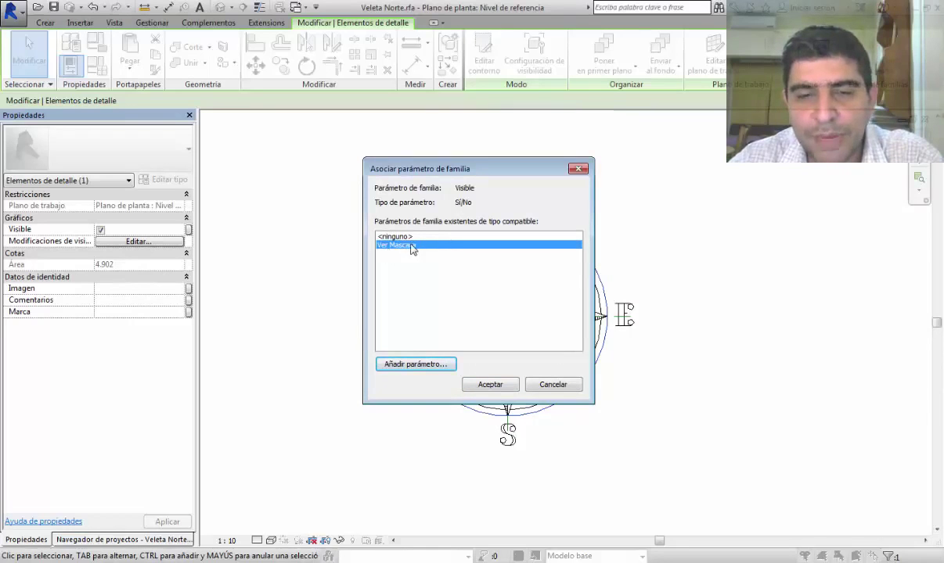
pyautogui.click(488, 382)
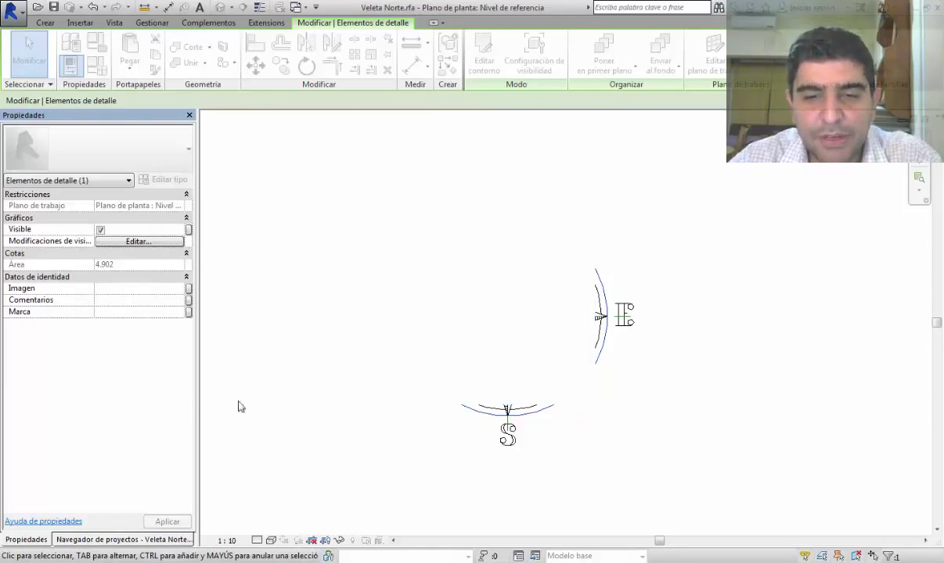
pyautogui.click(309, 357)
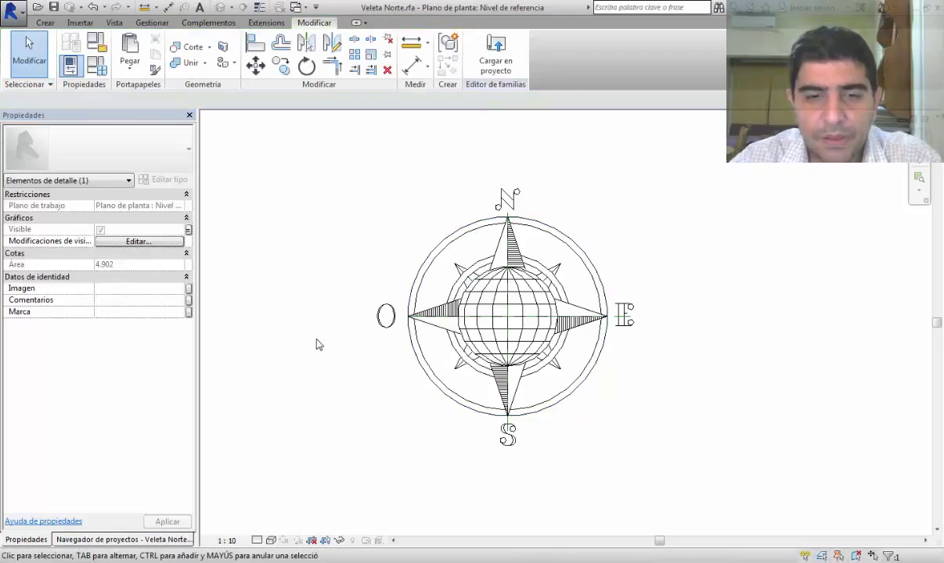
# Turn off the Ver Mascara parameter for the Norte family type and apply the change
pyautogui.click(99, 69)
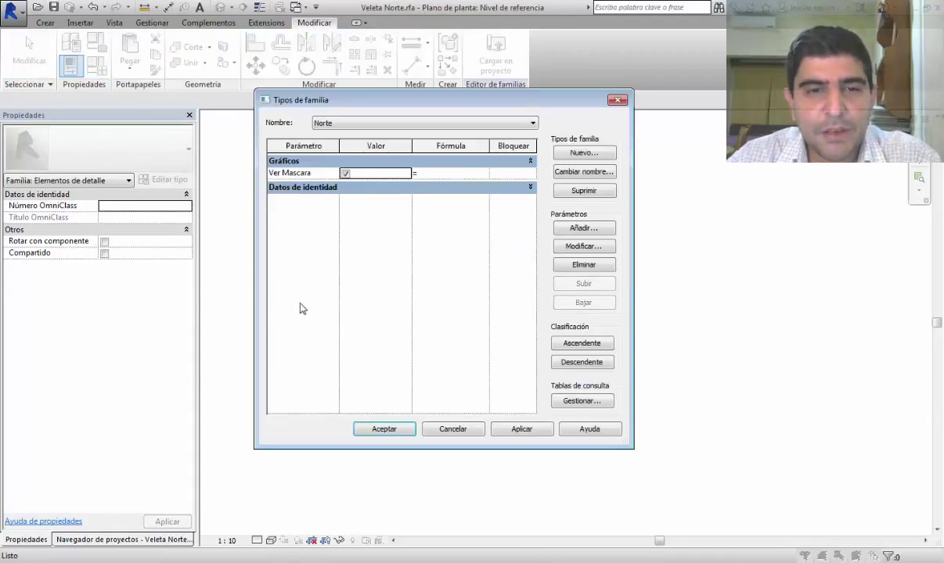
pyautogui.click(280, 172)
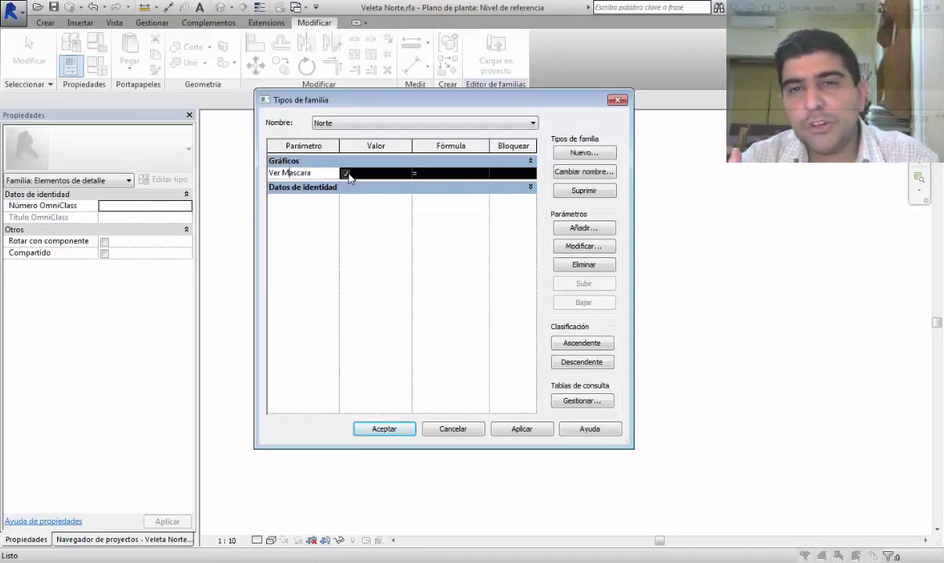
pyautogui.click(361, 227)
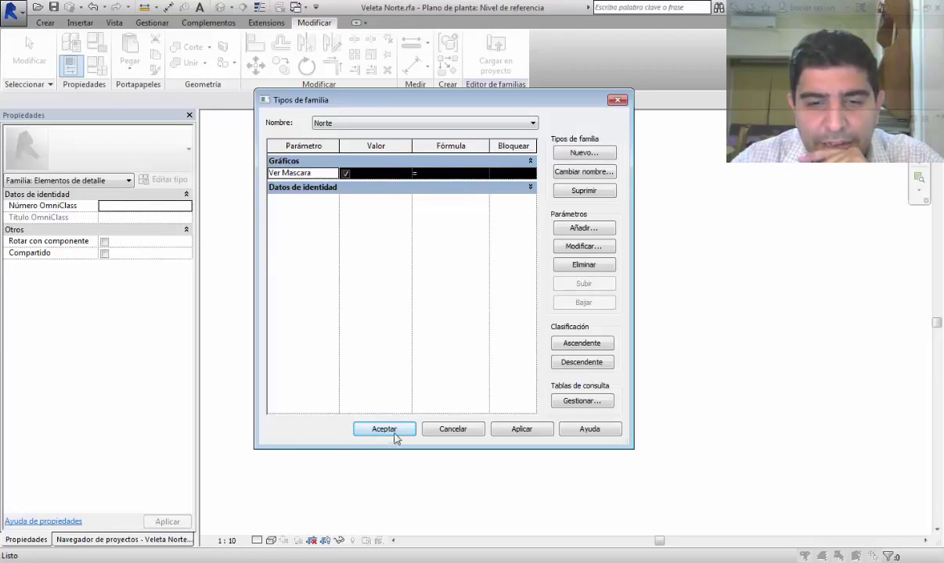
pyautogui.moveTo(491, 98); pyautogui.dragTo(283, 44)
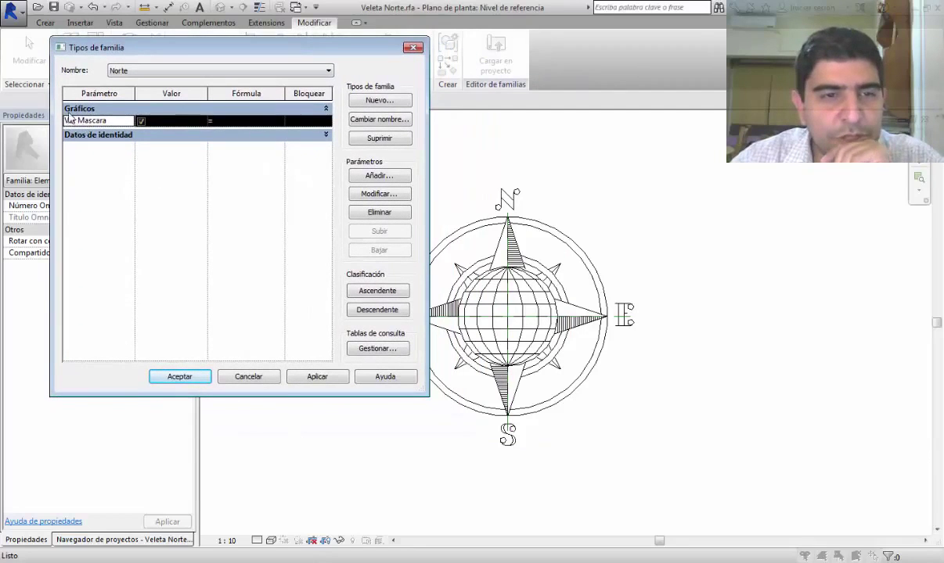
pyautogui.click(141, 121)
pyautogui.click(320, 378)
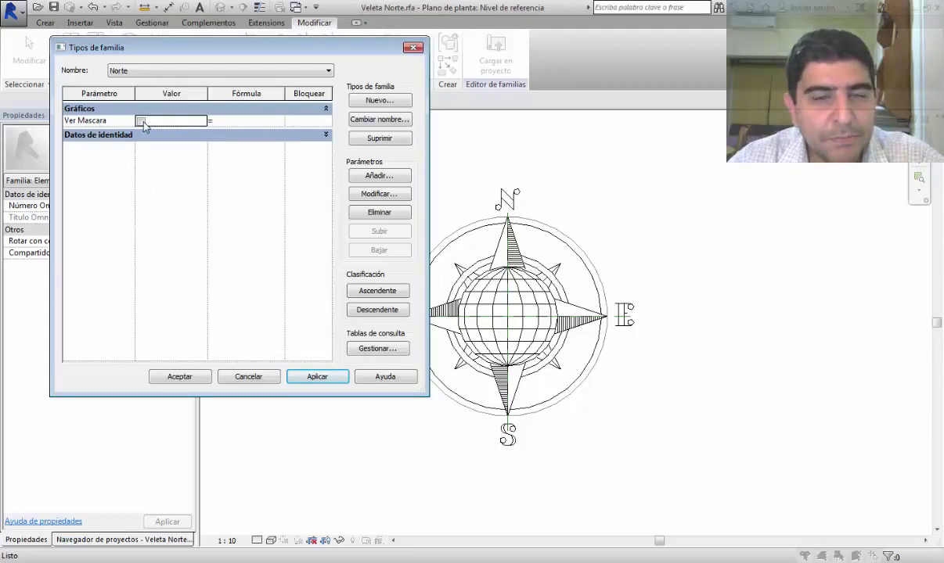
pyautogui.click(201, 379)
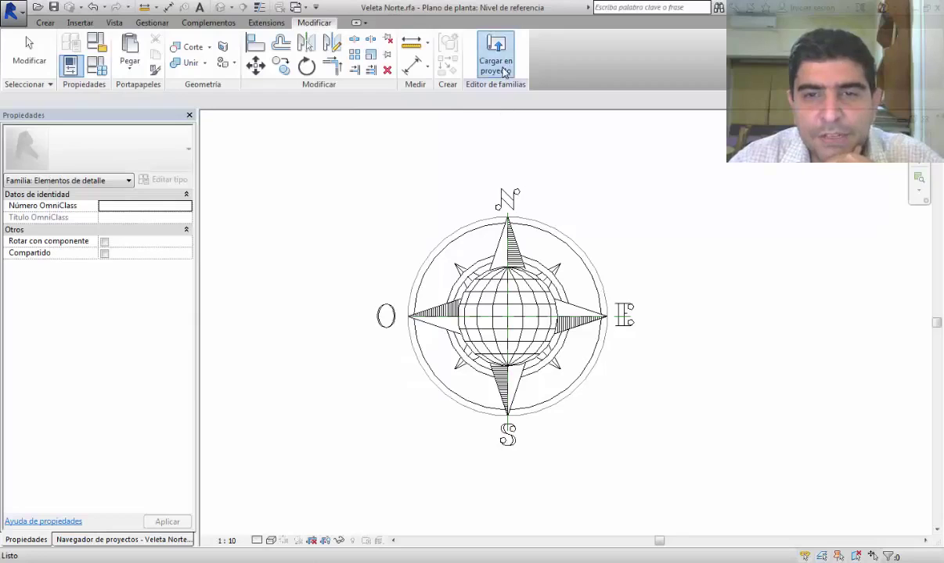
# Load the Veleta Norte family into Proyecto_Leccion_2.2_R2015.rvt, overwriting the existing version and its parameter values
pyautogui.click(503, 72)
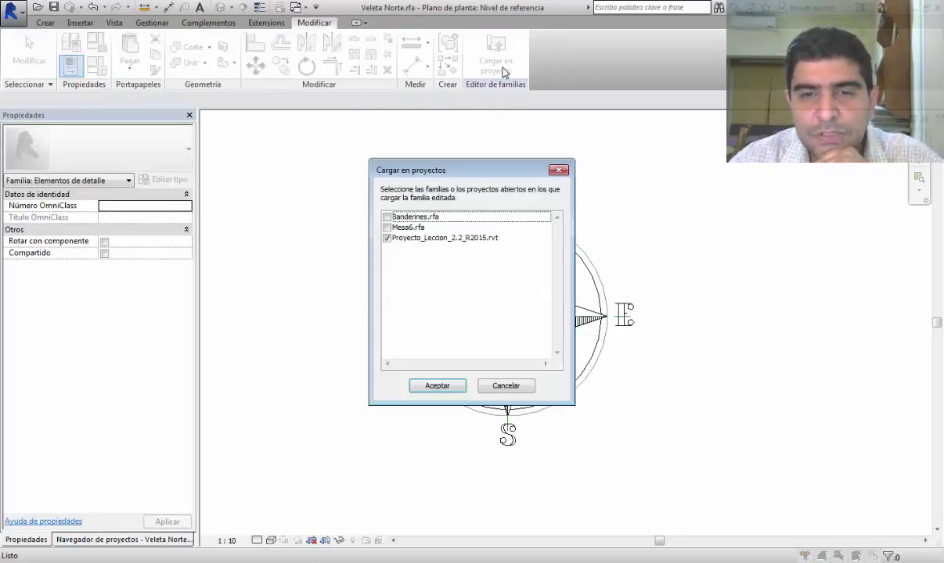
pyautogui.click(436, 386)
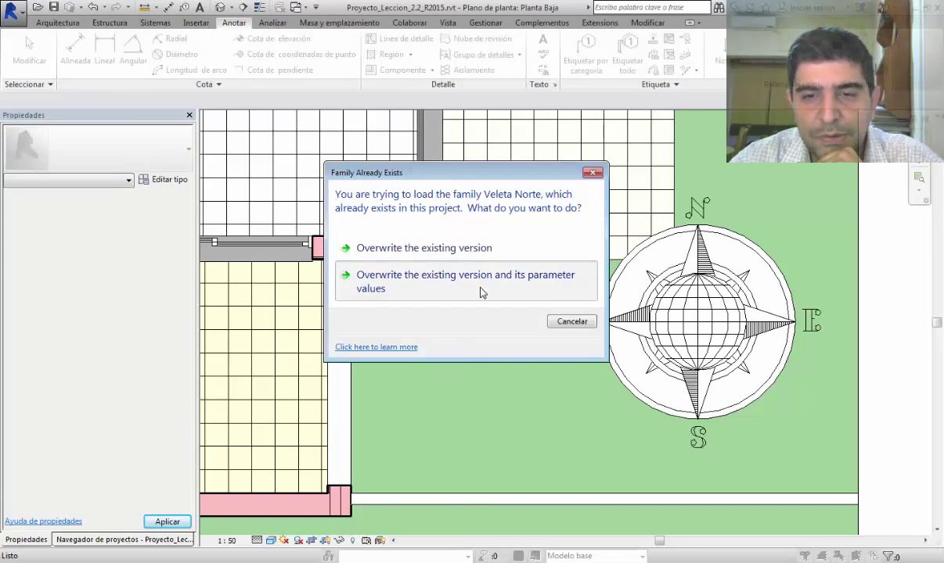
pyautogui.click(480, 291)
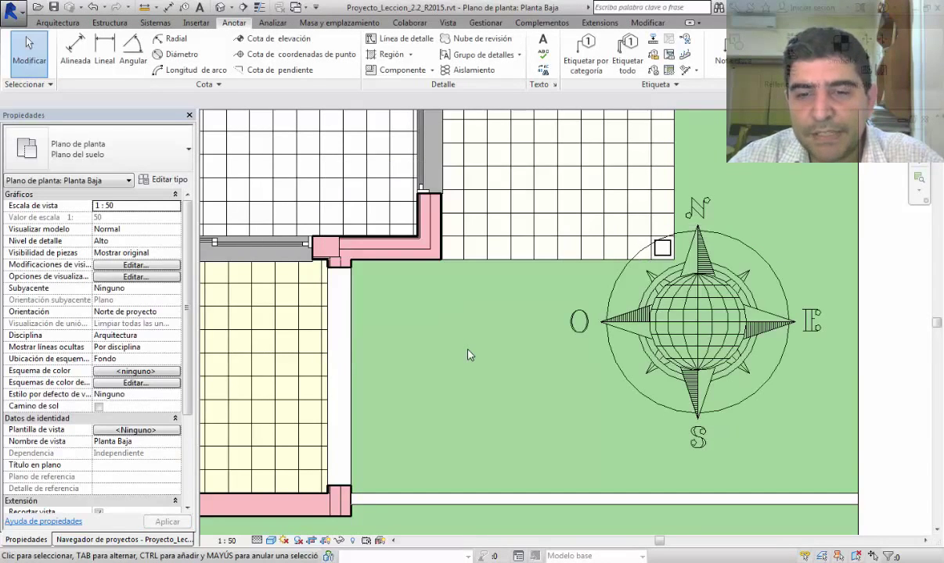
# Return to the Veleta Norte family, review the lesson's topic slide in the Windows photo viewer, and switch back to Revit
pyautogui.hotkey('ctrl', 'Tab')
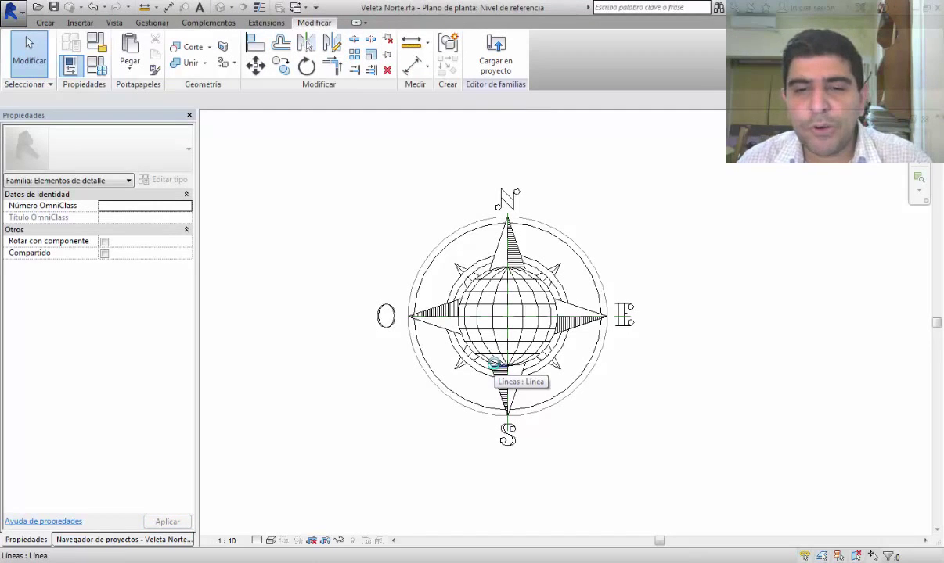
pyautogui.click(356, 562)
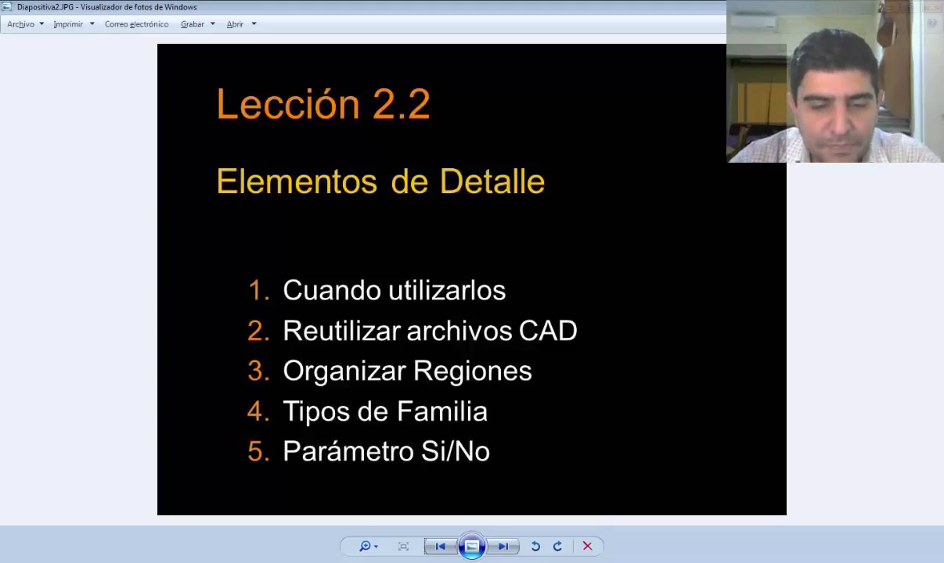
pyautogui.hotkey('alt', 'Tab')
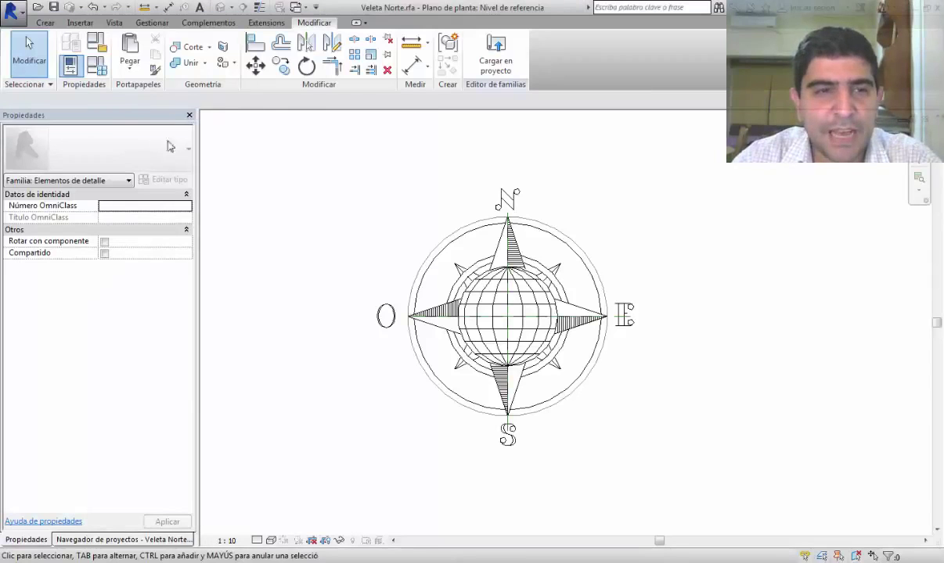
# Rename the Norte family type as Norte - Con Mascara
pyautogui.click(95, 66)
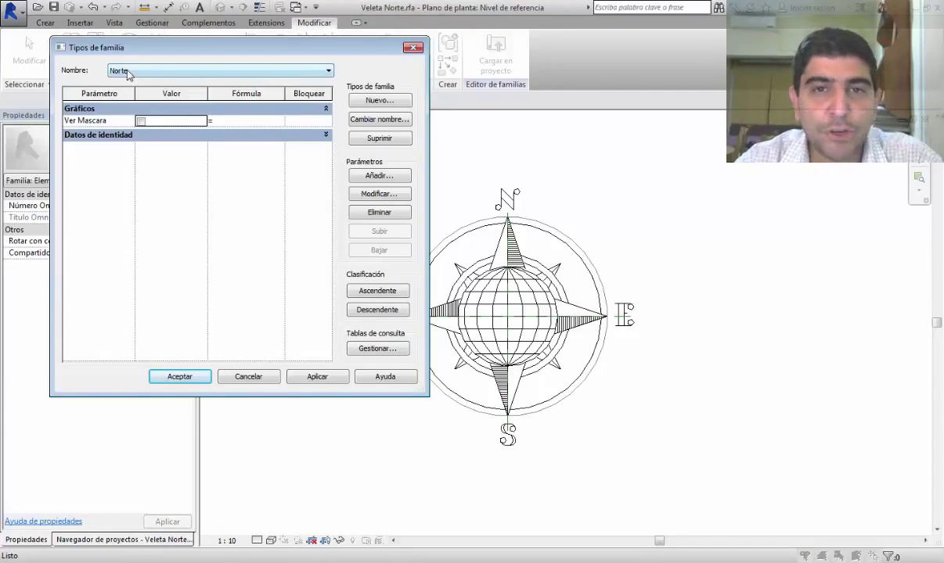
pyautogui.click(353, 120)
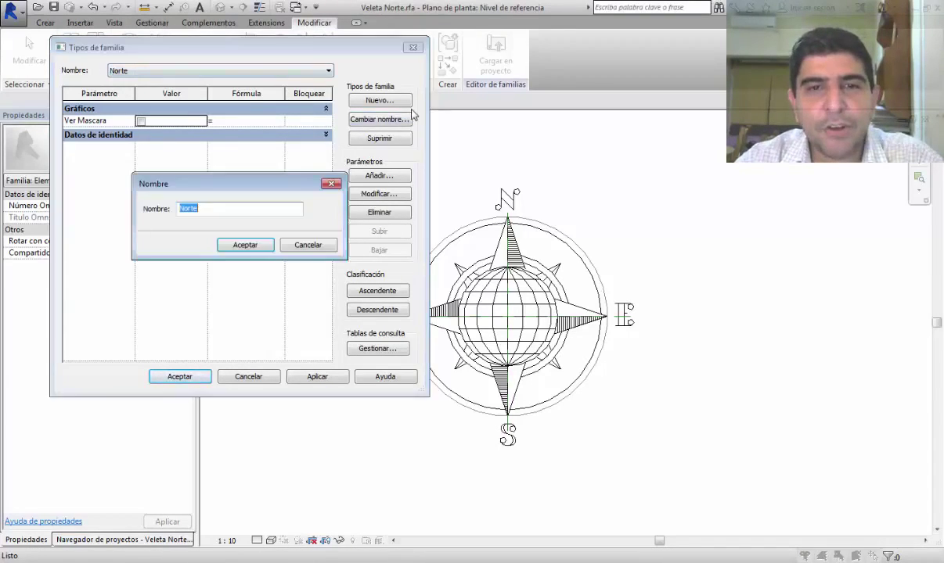
pyautogui.press('Right')
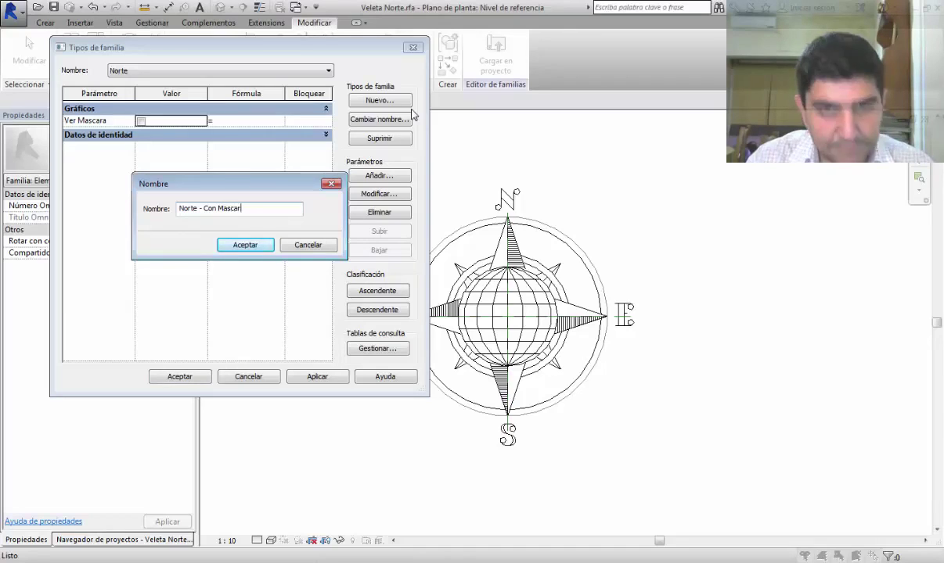
pyautogui.click(249, 245)
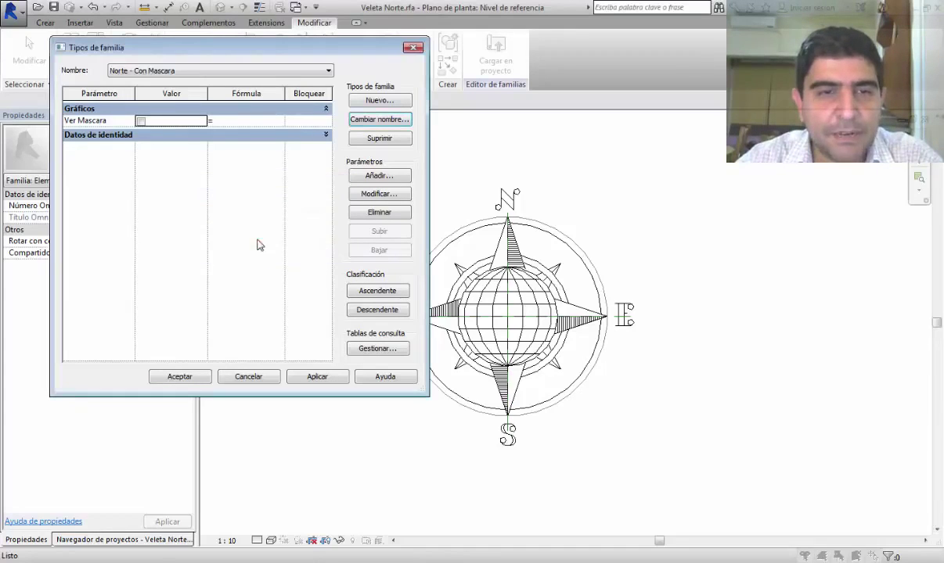
# Create a new family type named Norte - Sin Mascara
pyautogui.click(375, 103)
pyautogui.write('N')
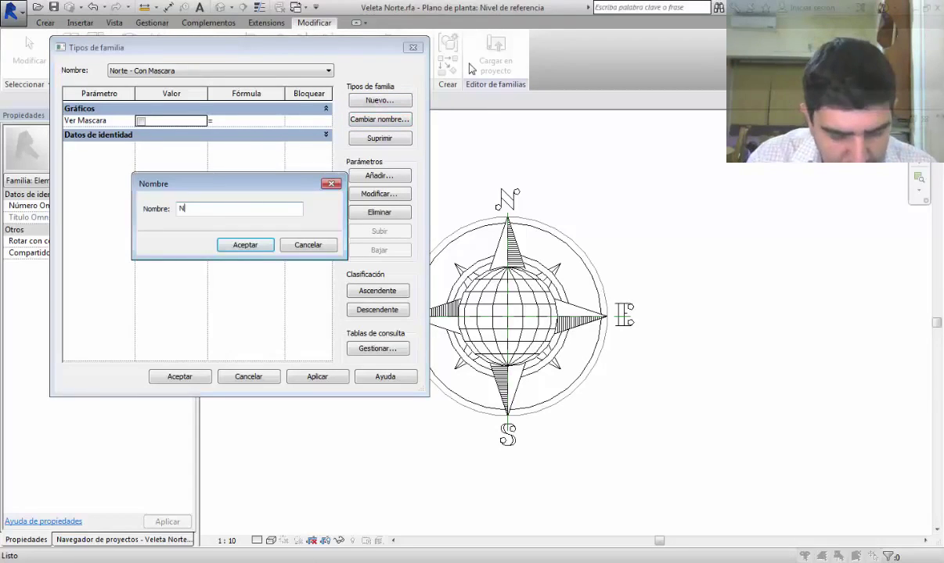
pyautogui.write('ibn Mas')
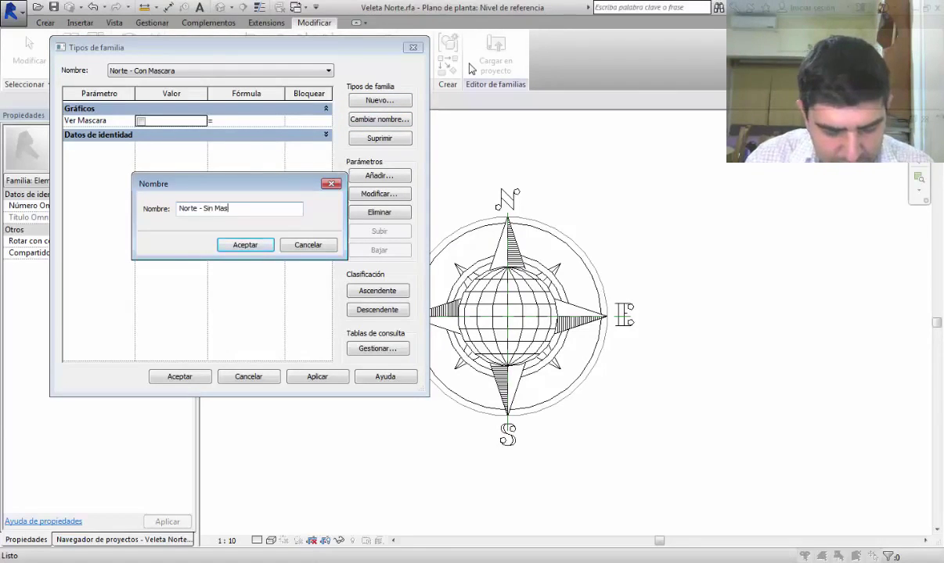
pyautogui.write('cara')
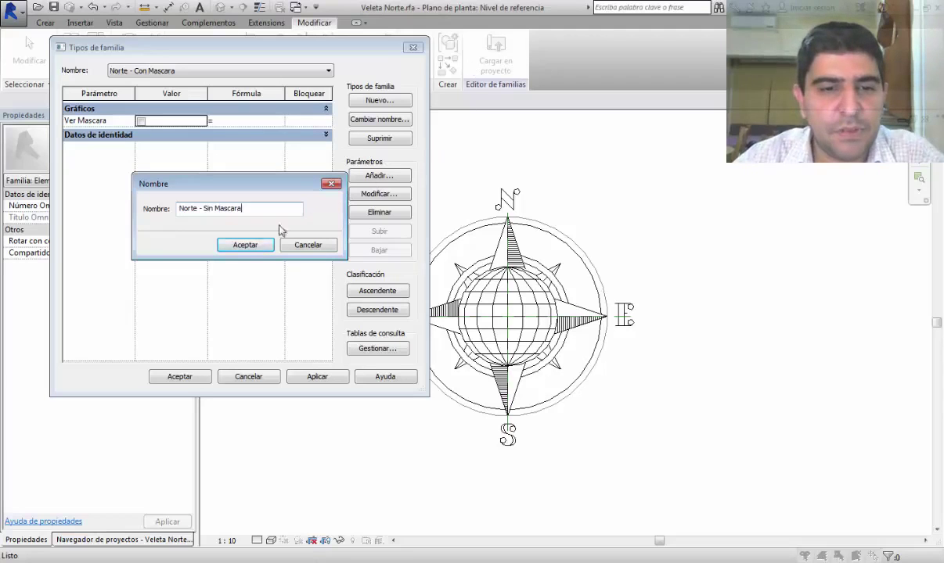
pyautogui.click(245, 245)
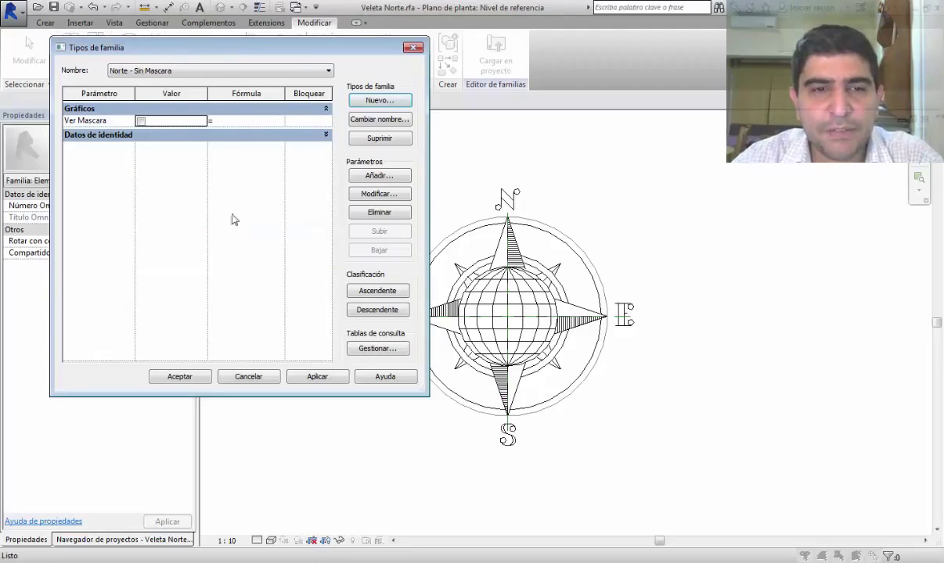
# Switch between the Norte - Con Mascara and Norte - Sin Mascara types to compare their Ver Mascara values
pyautogui.click(238, 71)
pyautogui.click(238, 82)
pyautogui.click(238, 72)
pyautogui.click(238, 91)
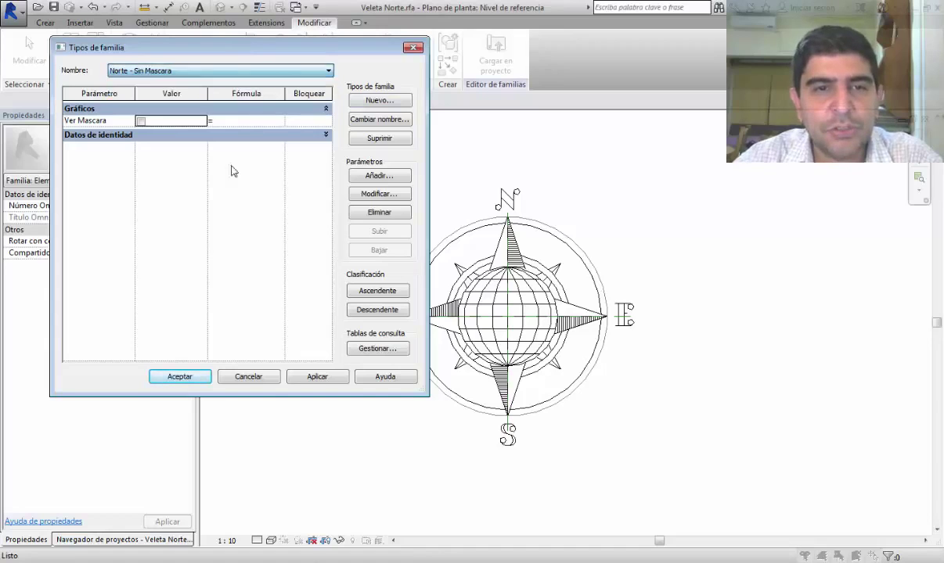
pyautogui.click(235, 71)
pyautogui.click(238, 82)
pyautogui.click(238, 75)
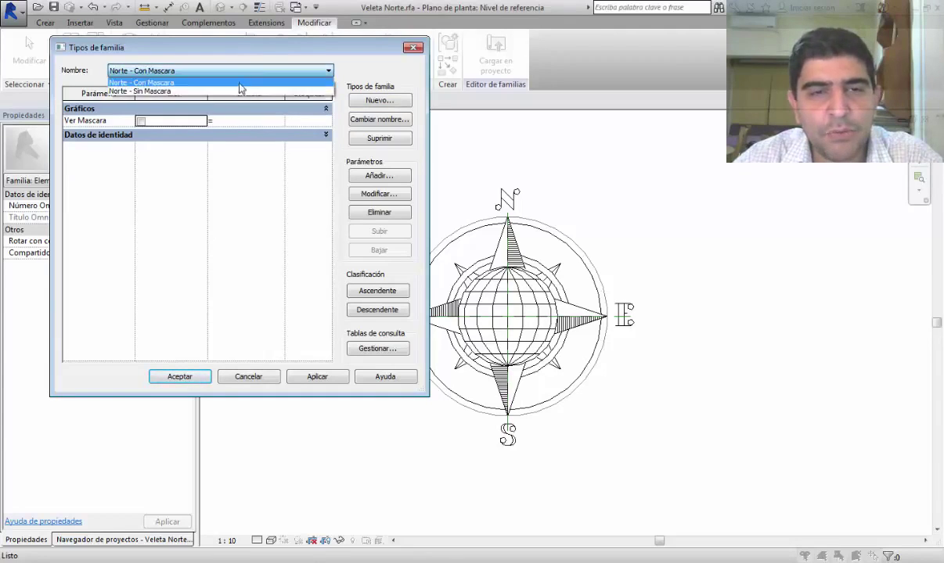
# Apply Norte - Sin Mascara with Ver Mascara off, and turn Ver Mascara on for Norte - Con Mascara
pyautogui.click(239, 91)
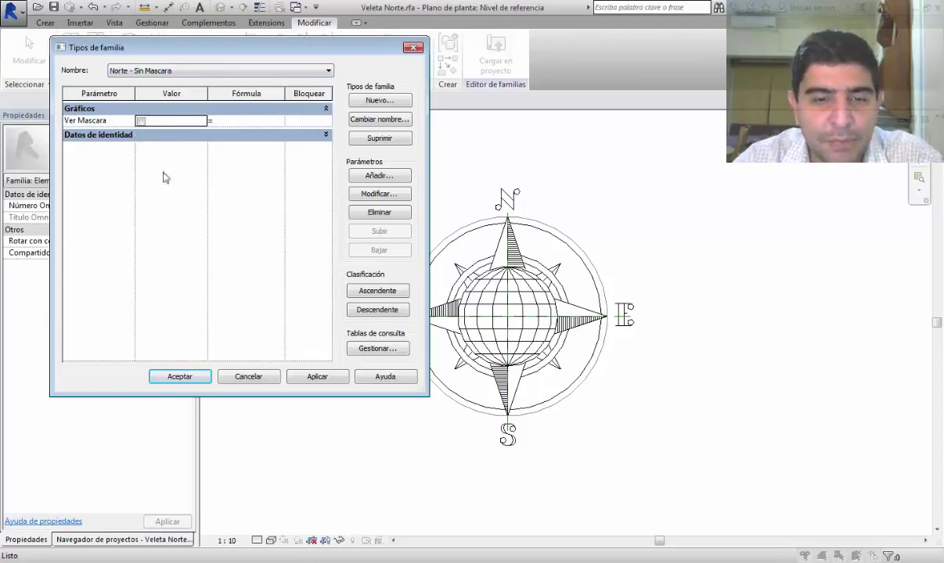
pyautogui.click(319, 377)
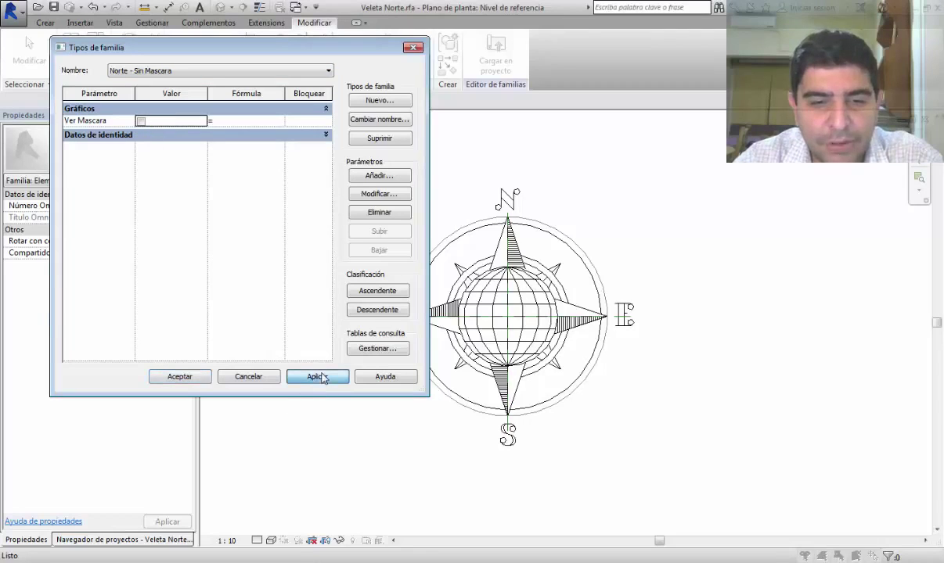
pyautogui.click(209, 72)
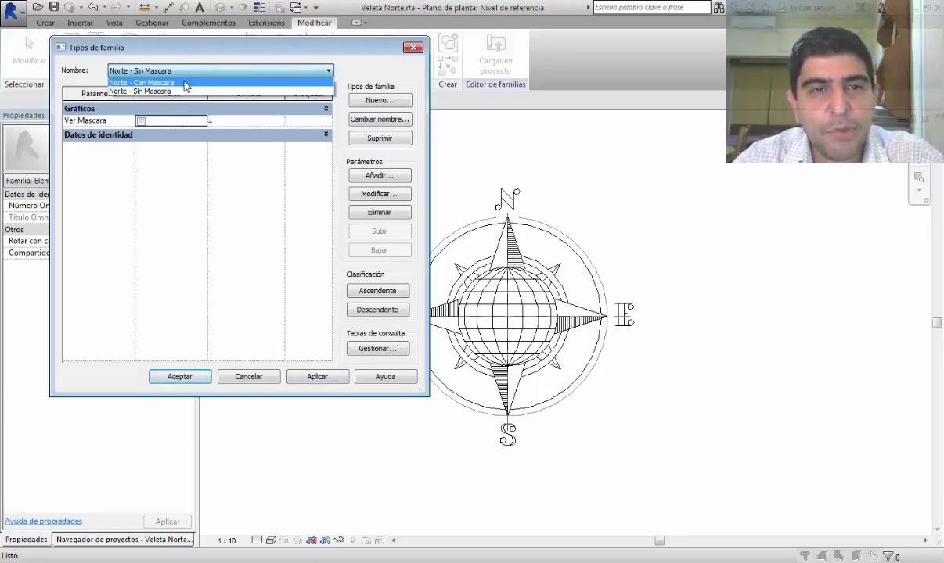
pyautogui.click(185, 83)
pyautogui.click(140, 121)
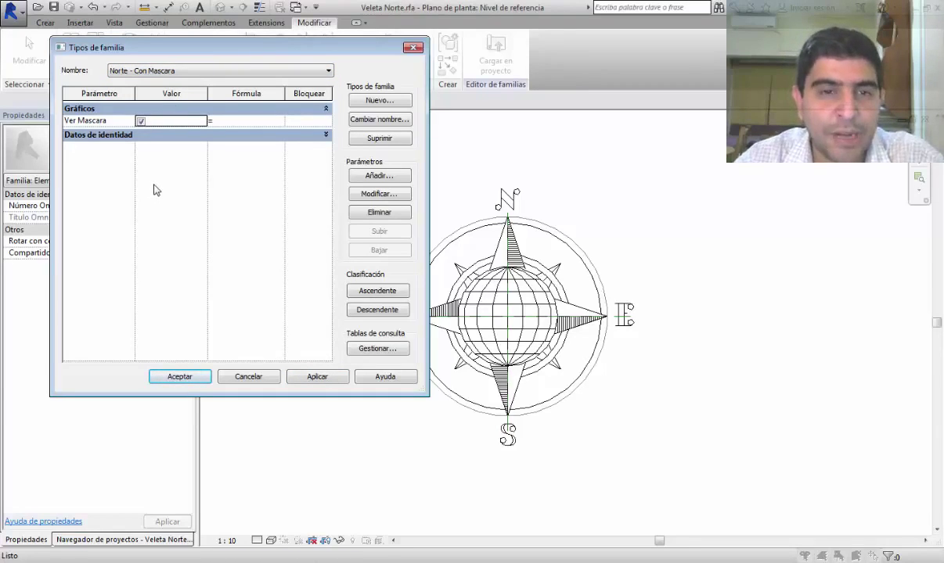
pyautogui.click(312, 377)
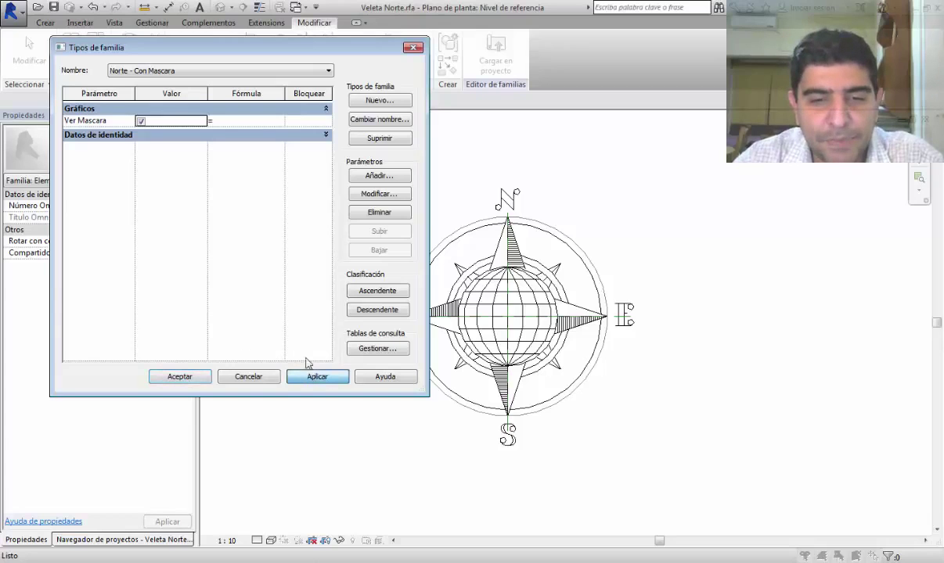
# Recheck the Ver Mascara value in both types and accept the family types with Norte - Sin Mascara current
pyautogui.click(224, 71)
pyautogui.click(205, 80)
pyautogui.click(205, 72)
pyautogui.click(206, 94)
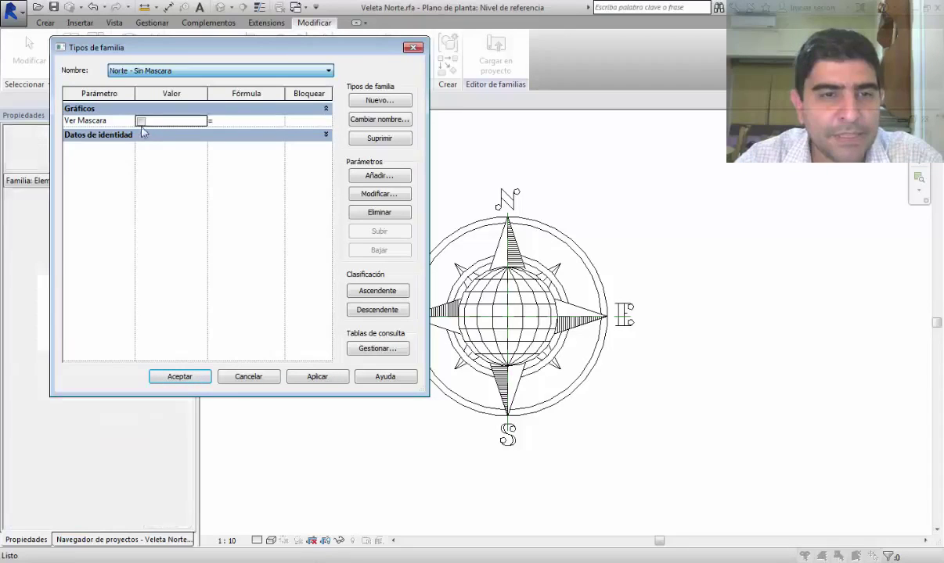
pyautogui.click(198, 379)
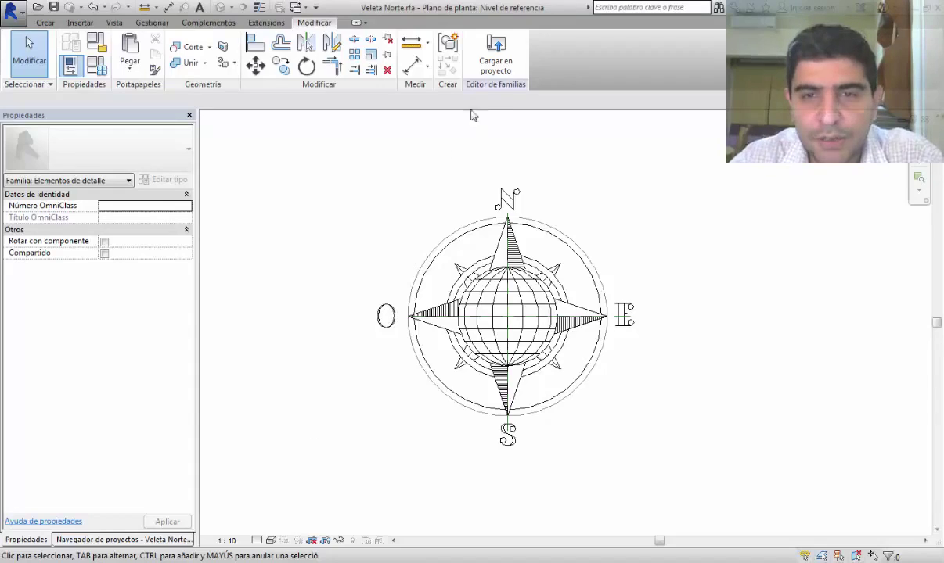
# Load the two-type Veleta Norte family into Proyecto_Leccion_2.2_R2015.rvt, overwriting the existing version
pyautogui.click(495, 54)
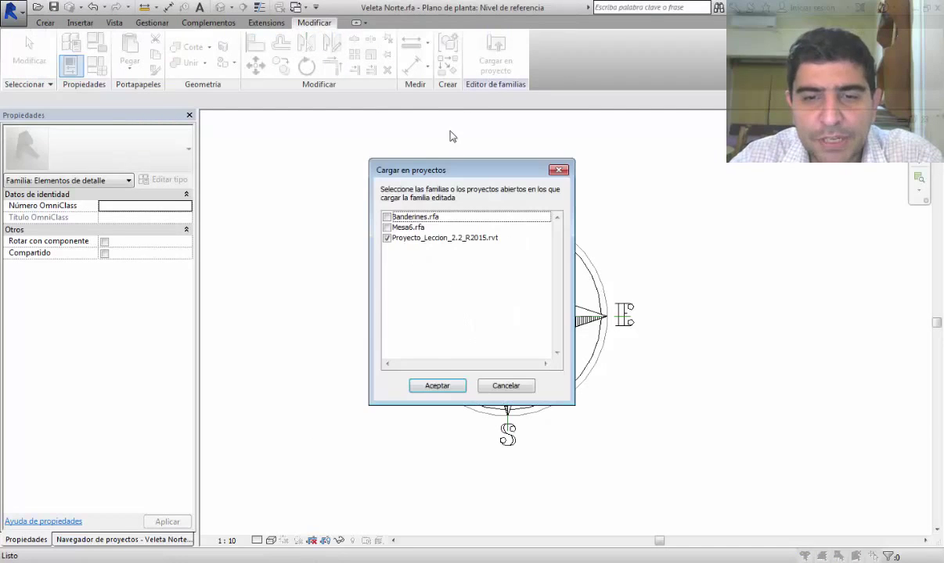
pyautogui.click(434, 385)
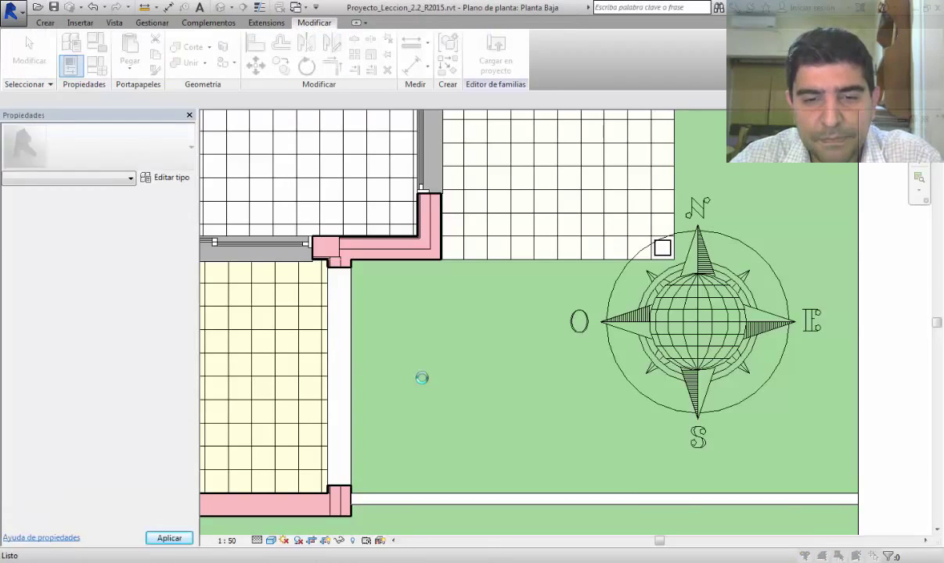
pyautogui.click(458, 290)
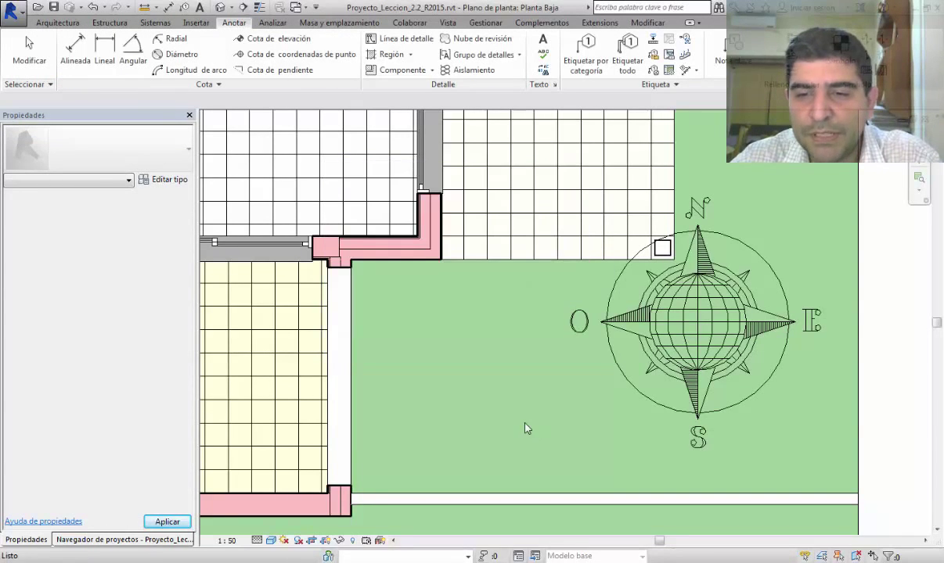
# Change the compass placed in the Planta Baja plan to the Norte - Con Mascara type
pyautogui.click(678, 323)
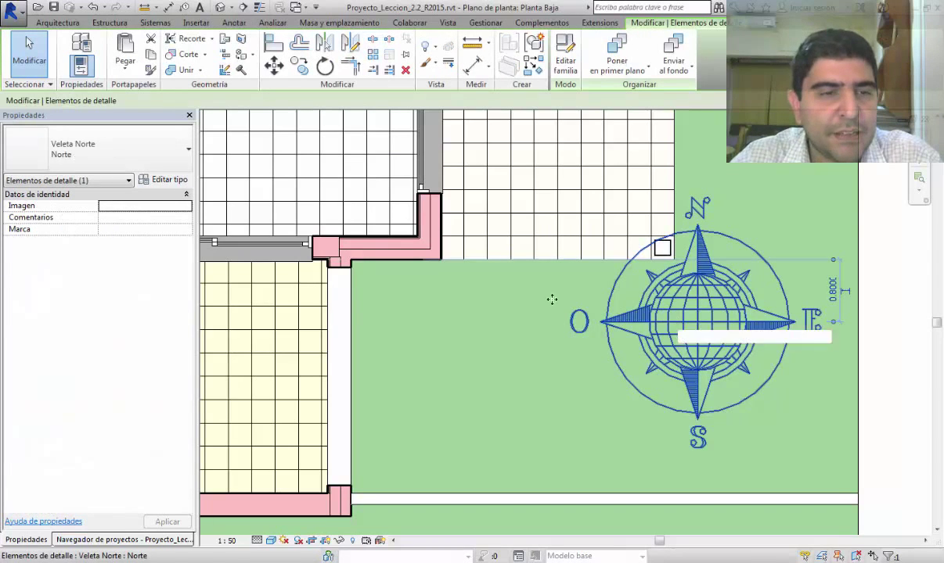
pyautogui.click(92, 153)
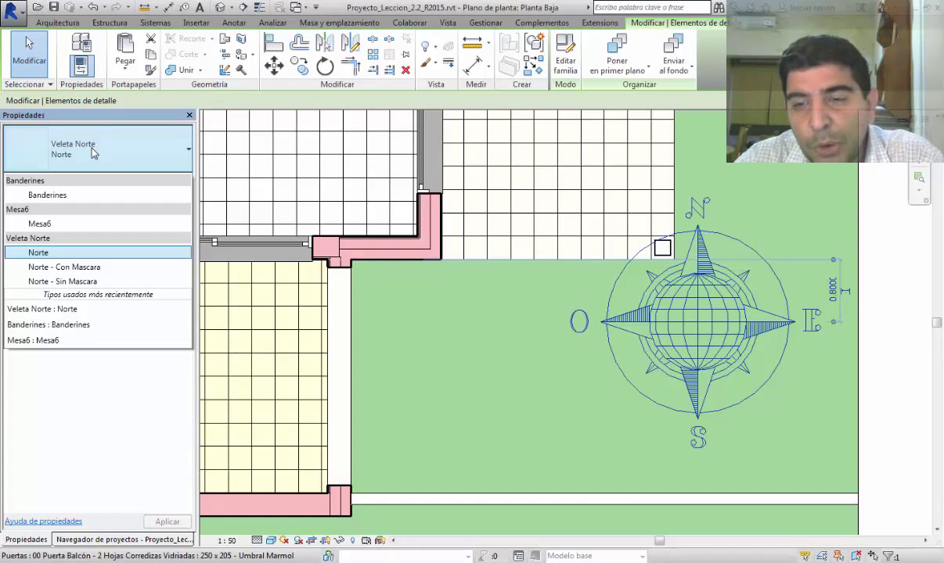
pyautogui.click(87, 271)
pyautogui.click(543, 366)
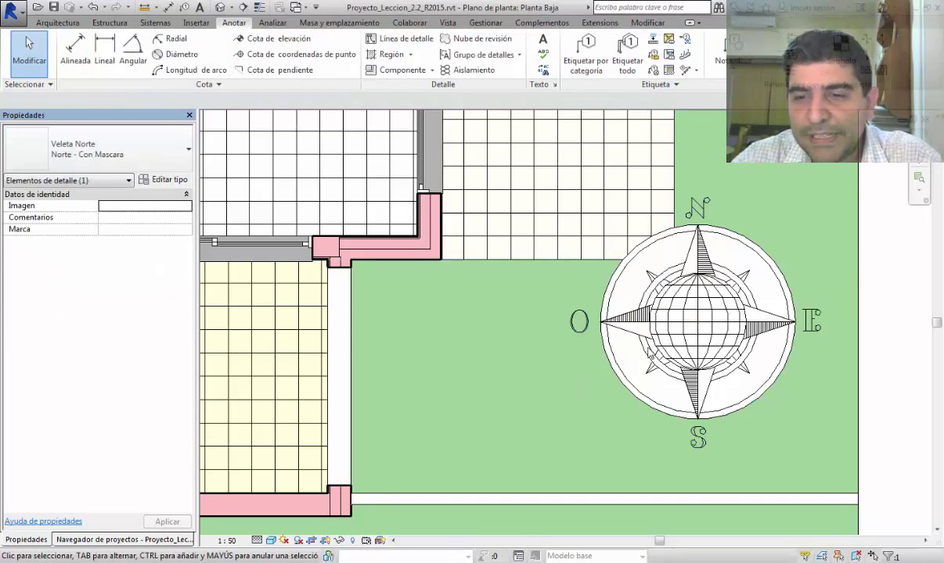
pyautogui.click(535, 381)
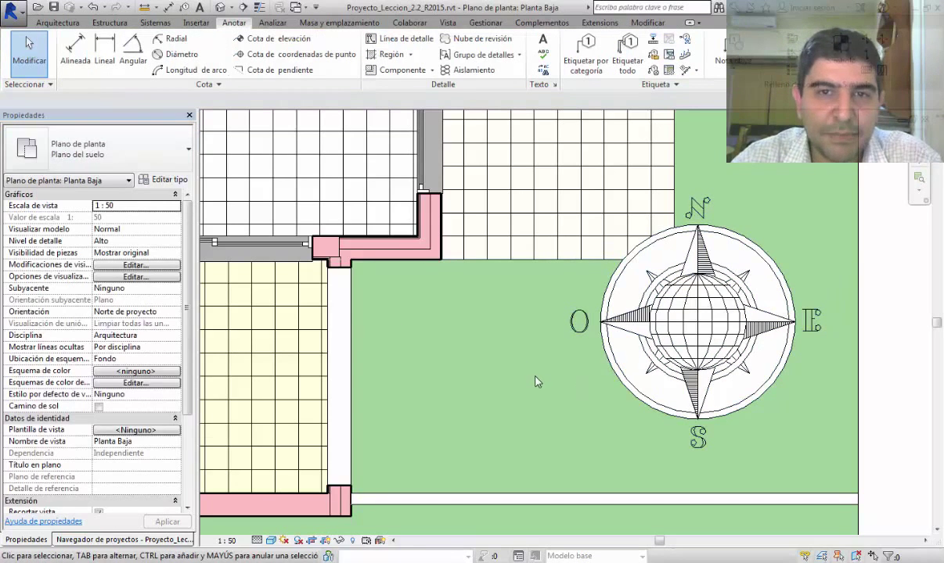
# Change the placed compass to the Norte - Sin Mascara type
pyautogui.click(603, 356)
pyautogui.click(79, 161)
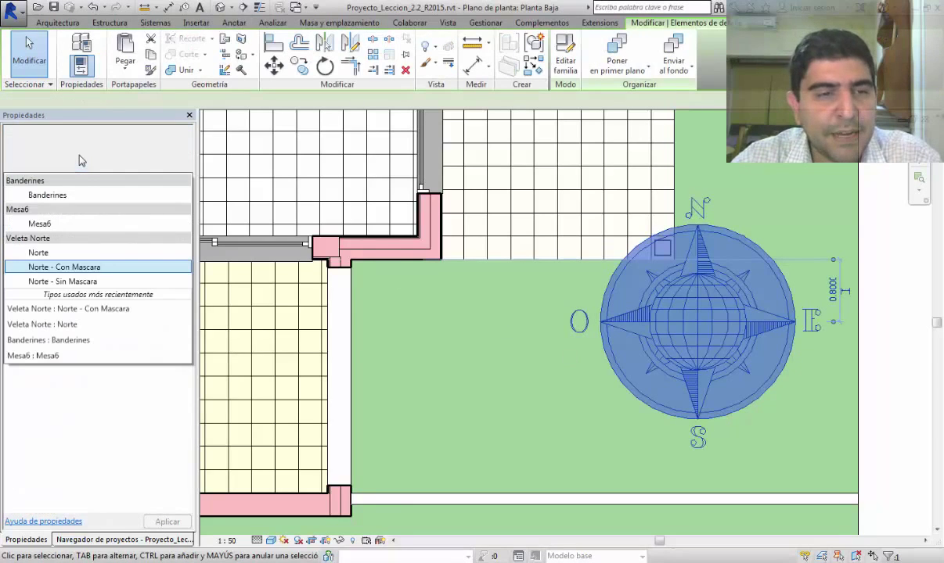
pyautogui.click(79, 265)
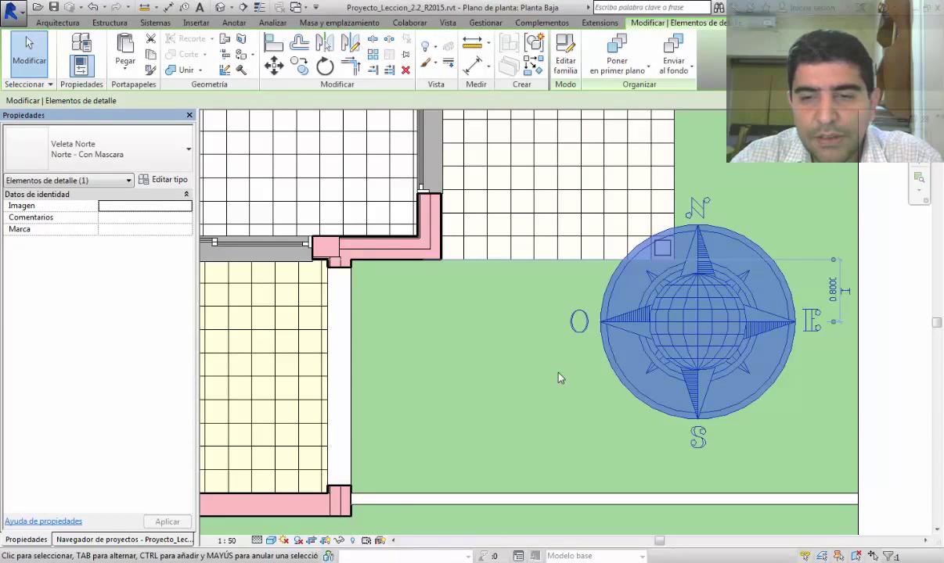
pyautogui.click(559, 378)
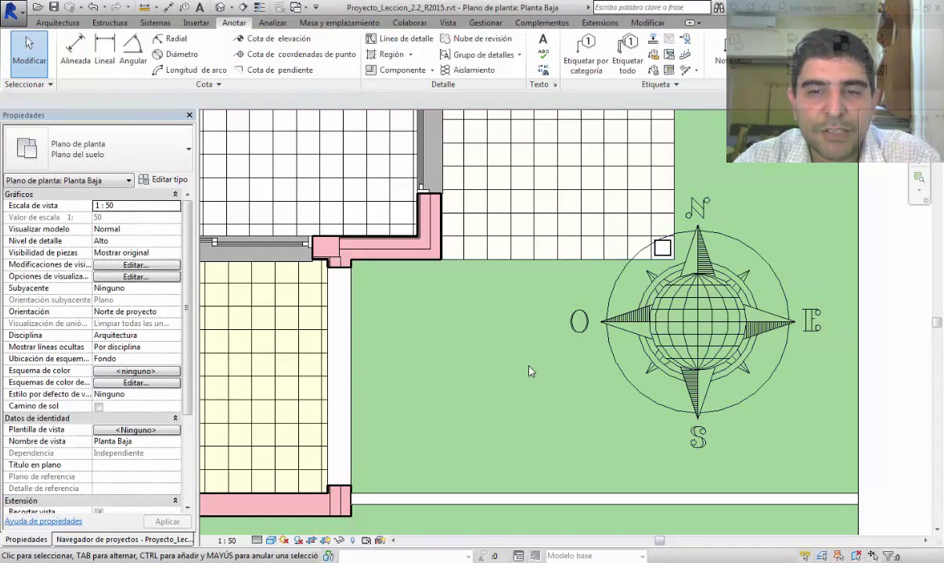
# Return to the Veleta Norte family and paste the copied outer circle aligned with the current view
pyautogui.hotkey('ctrl', 'Tab')
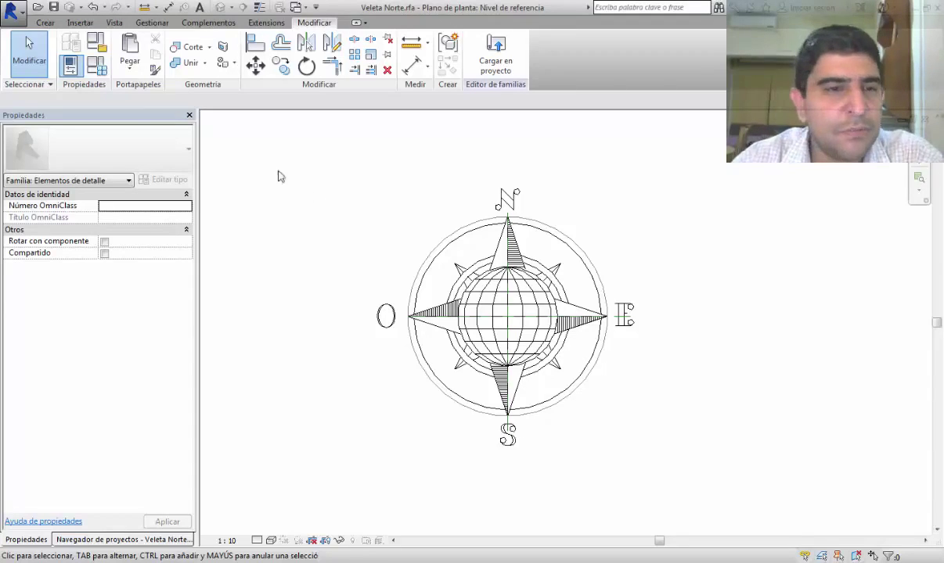
pyautogui.click(136, 72)
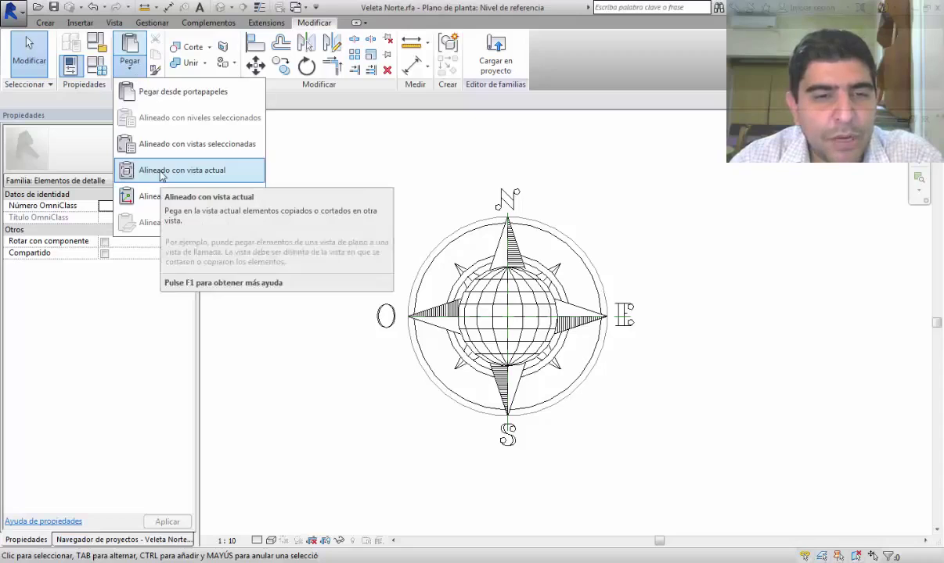
pyautogui.click(231, 337)
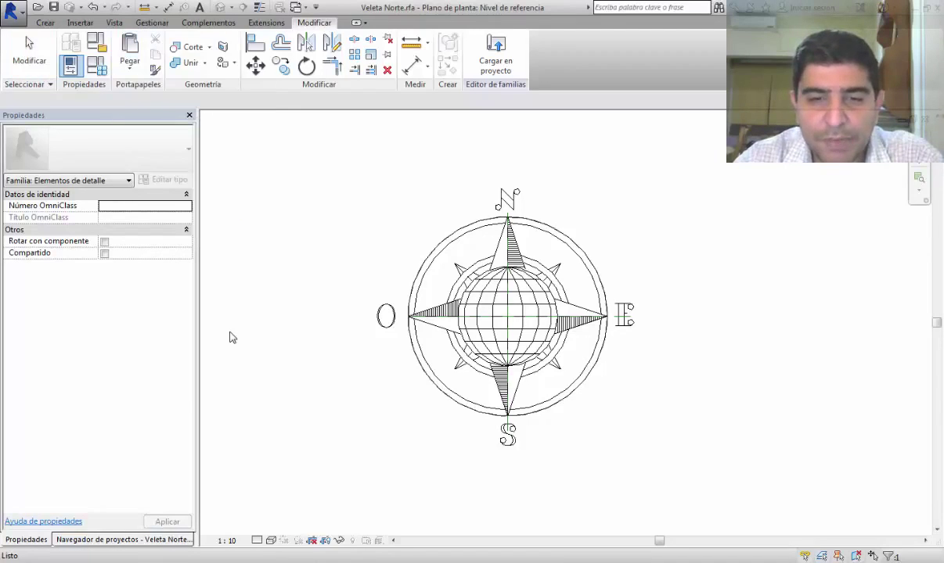
# Inspect the compass's outer circle line and the overlapping mask region, checking subcategory and visibility properties
pyautogui.click(479, 221)
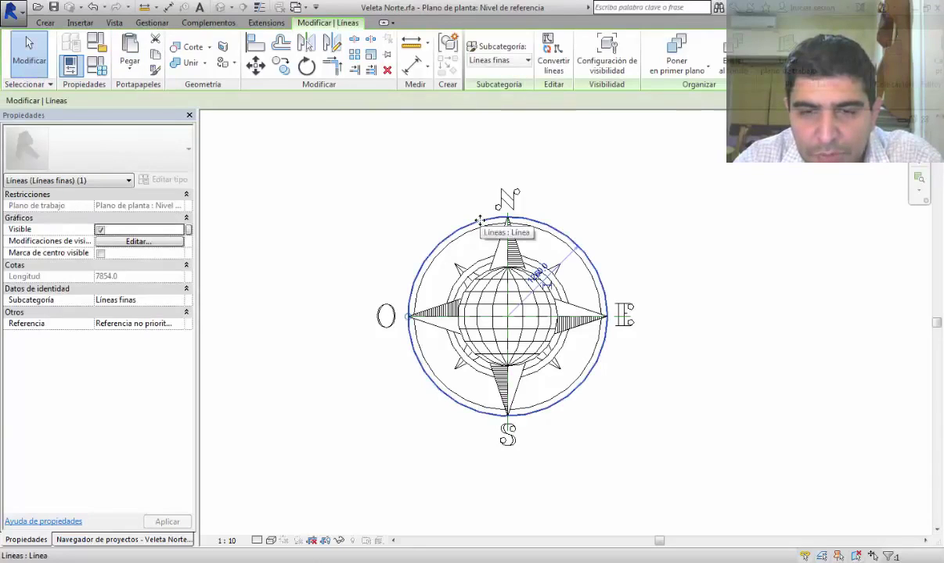
pyautogui.click(448, 206)
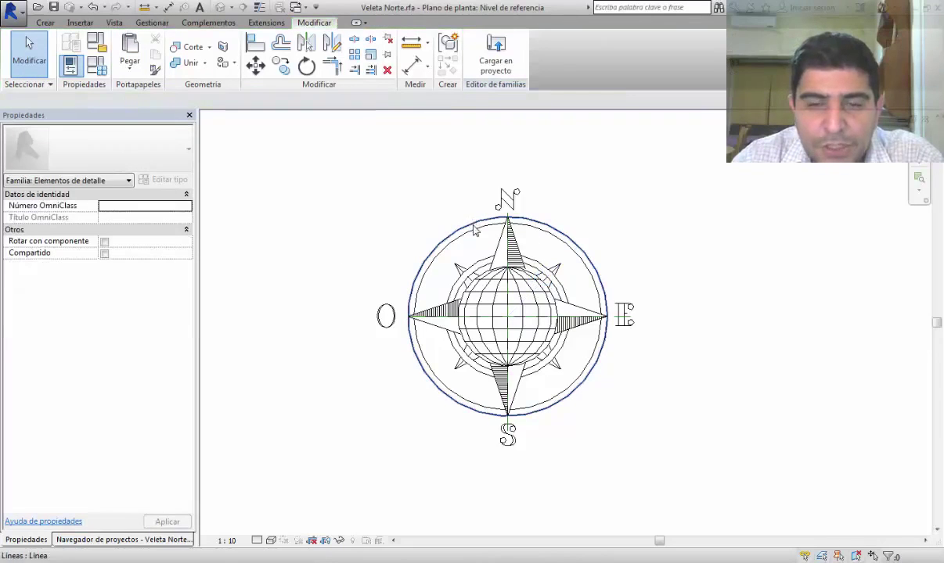
pyautogui.click(463, 219)
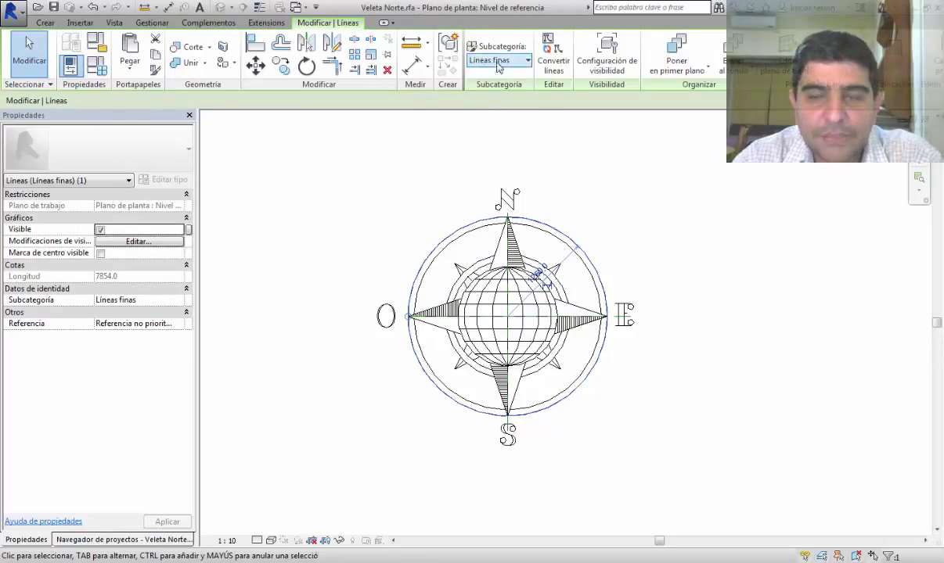
pyautogui.click(432, 152)
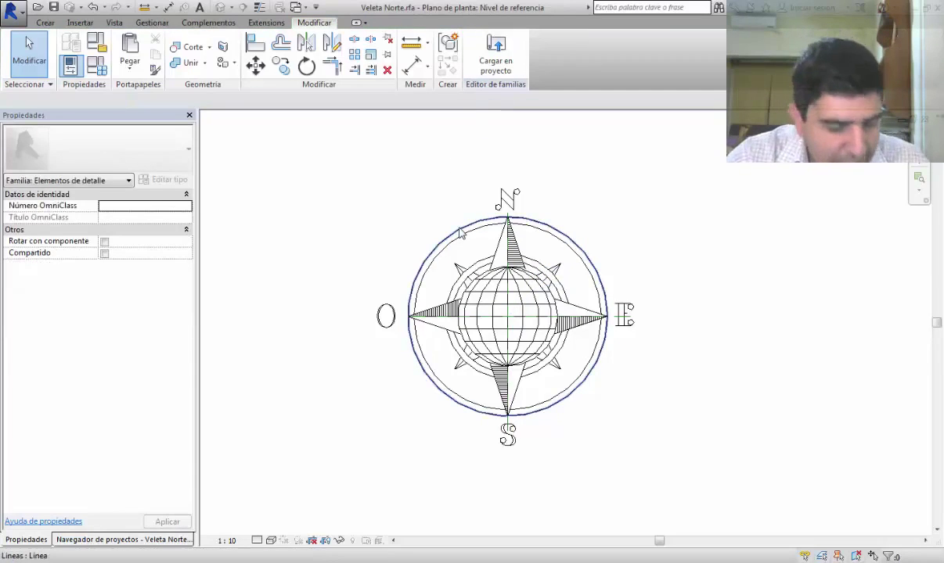
pyautogui.press('Tab')
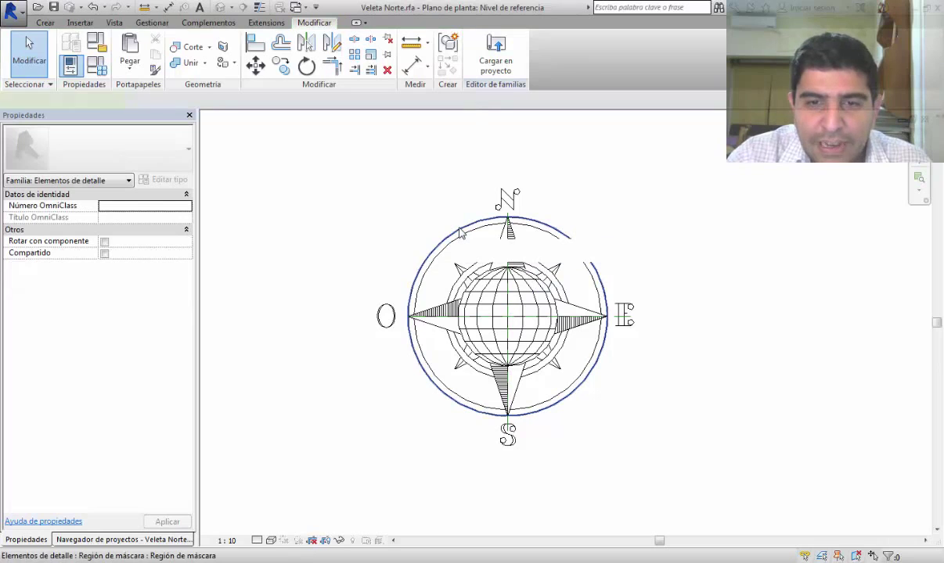
pyautogui.click(462, 232)
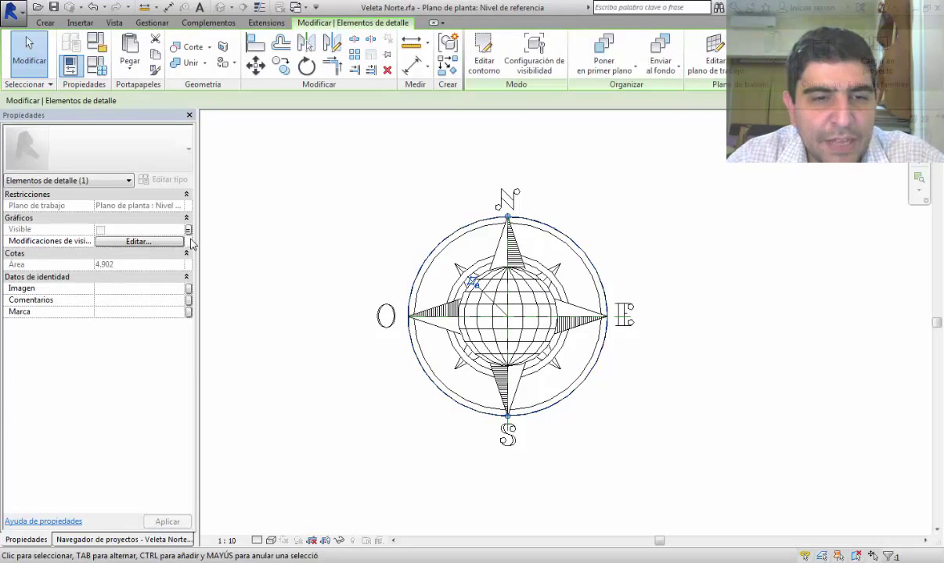
pyautogui.click(340, 236)
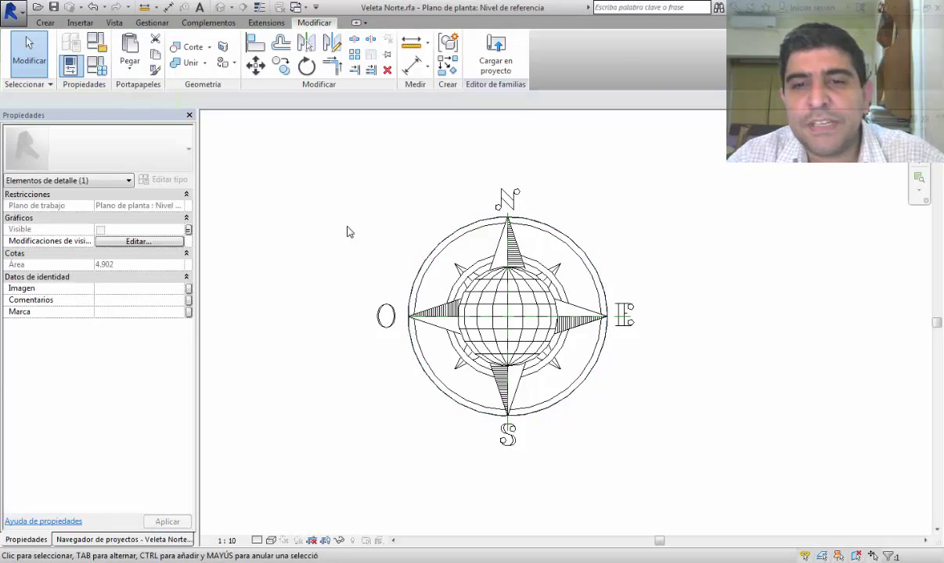
# Reload the Veleta Norte family with its added outer circle into Proyecto_Leccion_2.2_R2015.rvt, overwriting the existing version
pyautogui.click(487, 65)
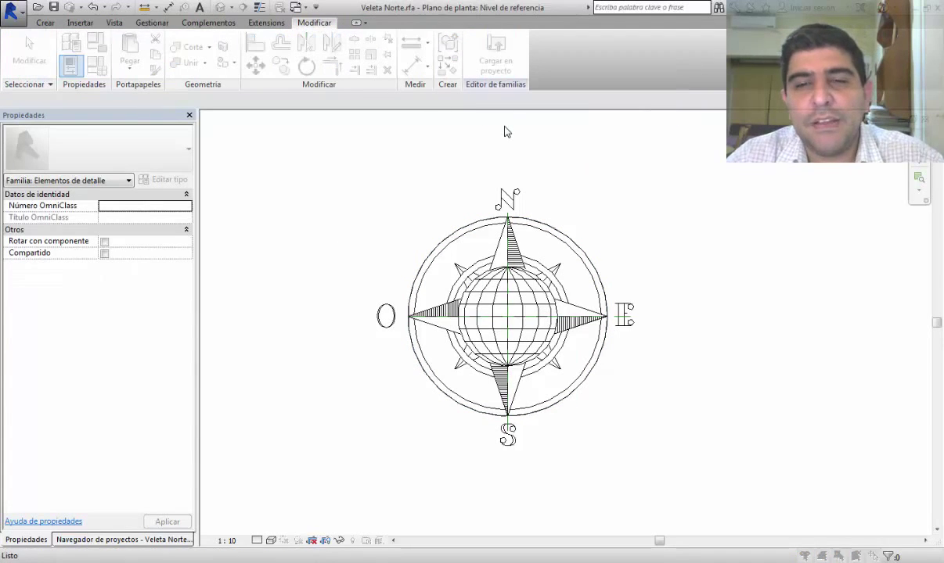
pyautogui.click(429, 387)
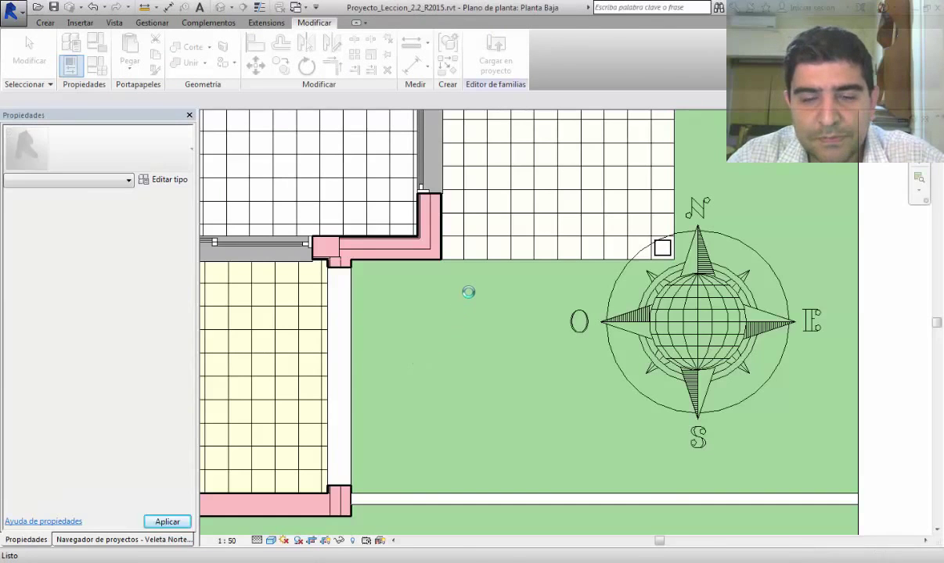
pyautogui.click(442, 278)
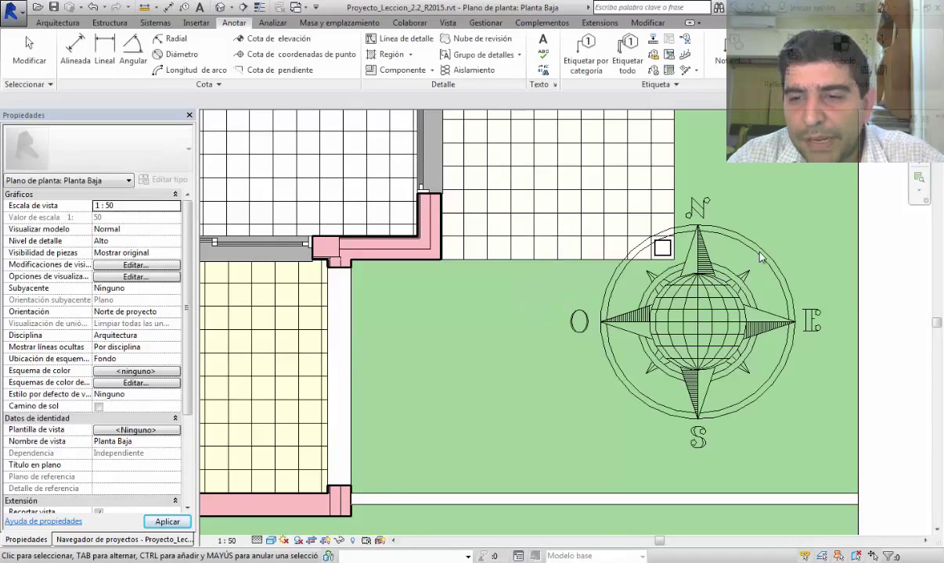
# Move the placed compass up and to the left so it overlaps the corner of the tiled floor
pyautogui.click(721, 235)
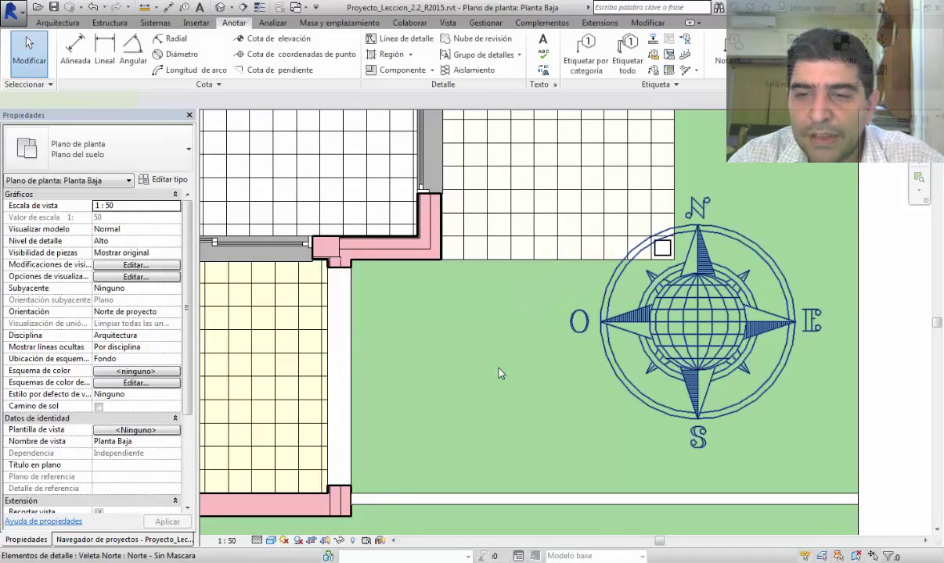
pyautogui.click(767, 256)
pyautogui.moveTo(737, 336); pyautogui.dragTo(680, 278)
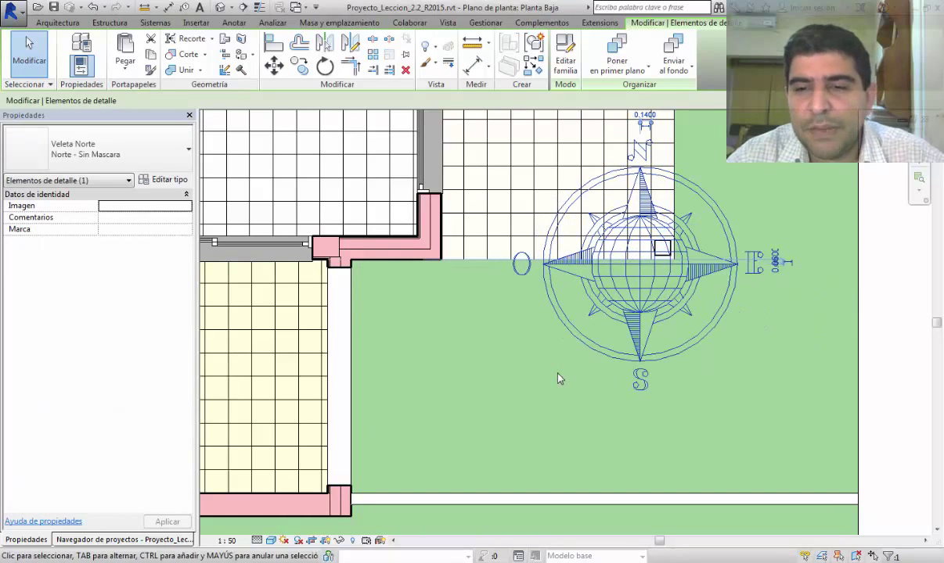
pyautogui.click(506, 346)
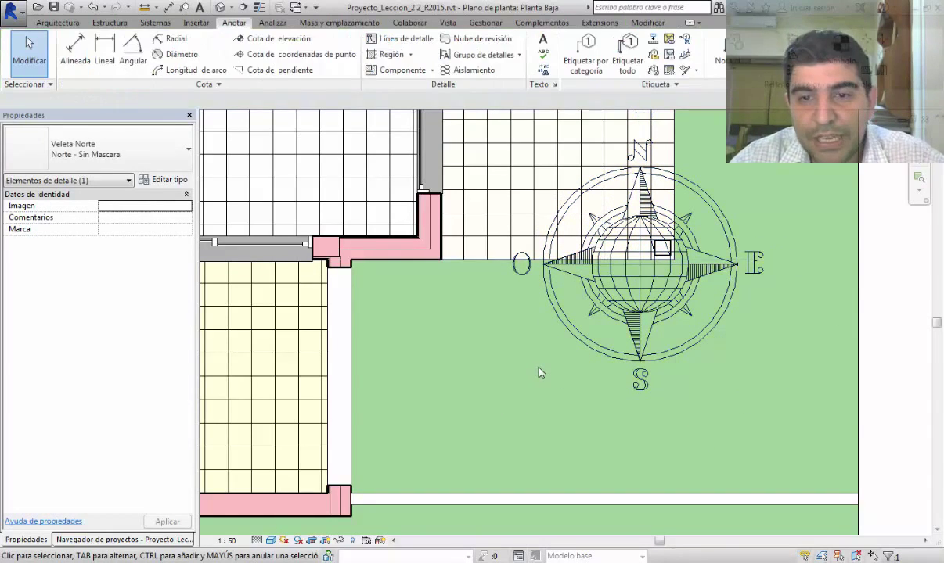
# Set the moved compass over the tiled floor to the Norte - Con Mascara type
pyautogui.click(578, 335)
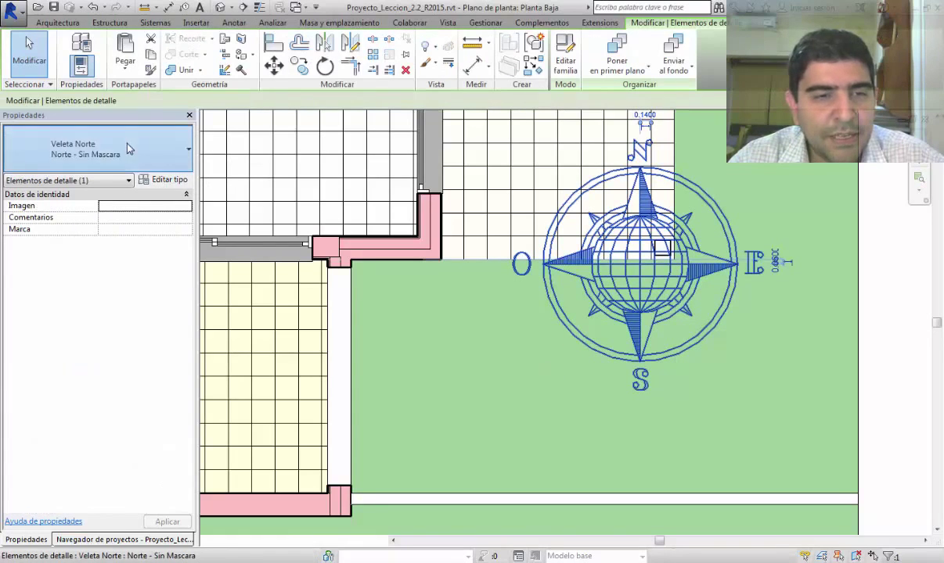
pyautogui.click(122, 141)
pyautogui.click(89, 267)
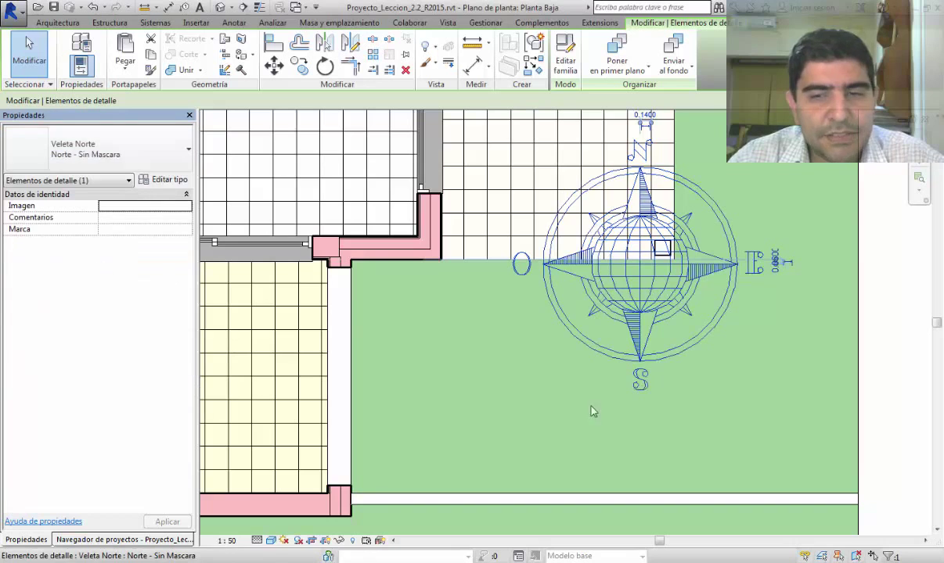
pyautogui.click(910, 348)
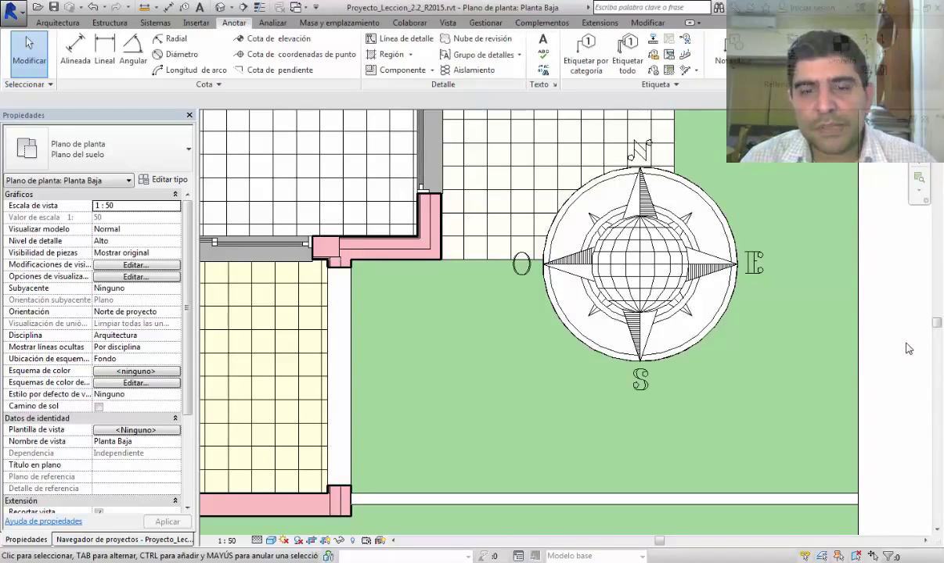
# Switch to the Windows photo viewer to review the Lección 2.2 topic slide
pyautogui.click(422, 562)
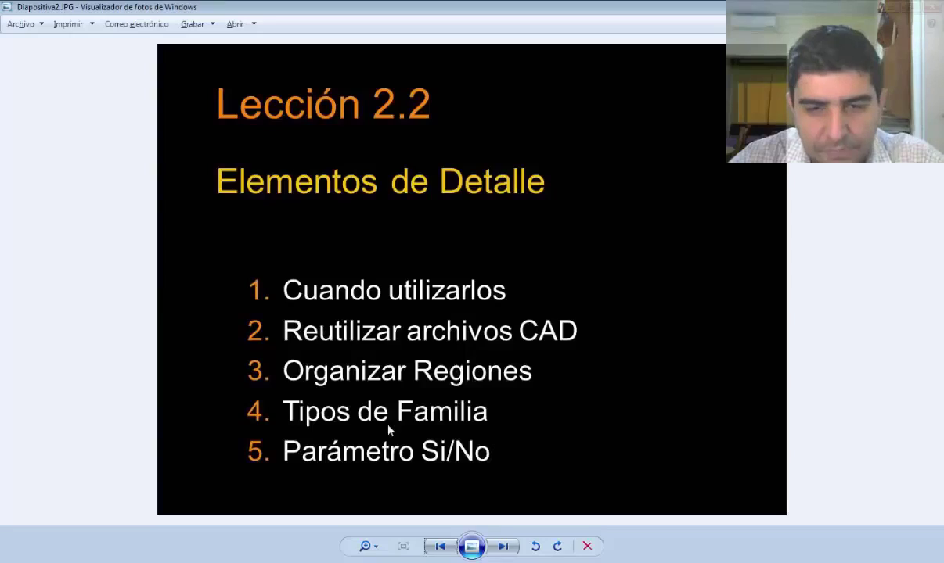